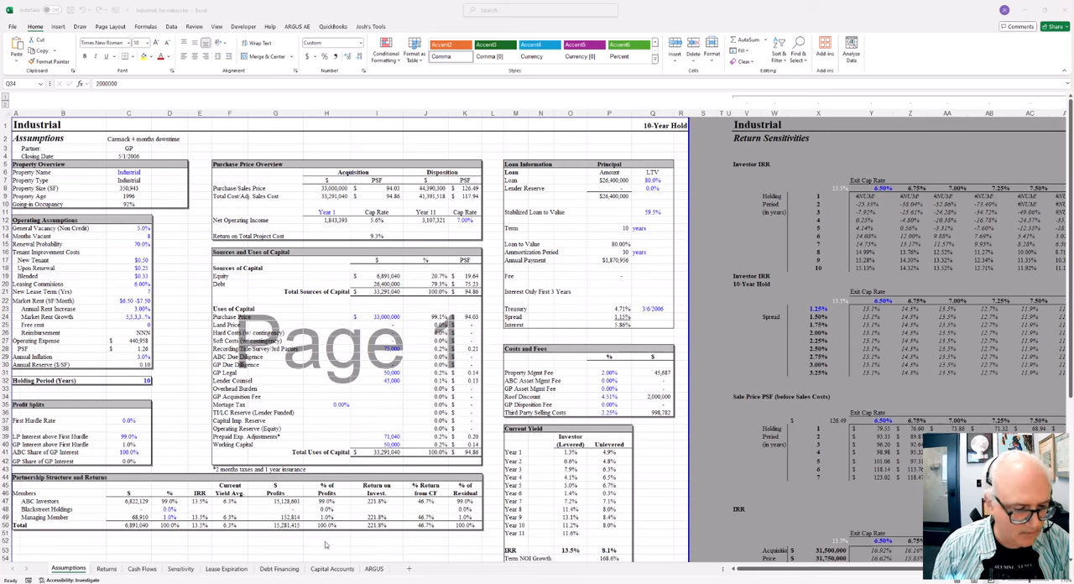
Step: Open the ARGUS sheet, view its code, check the Industrial workbook's VBA project, and close the editor
click(380, 573)
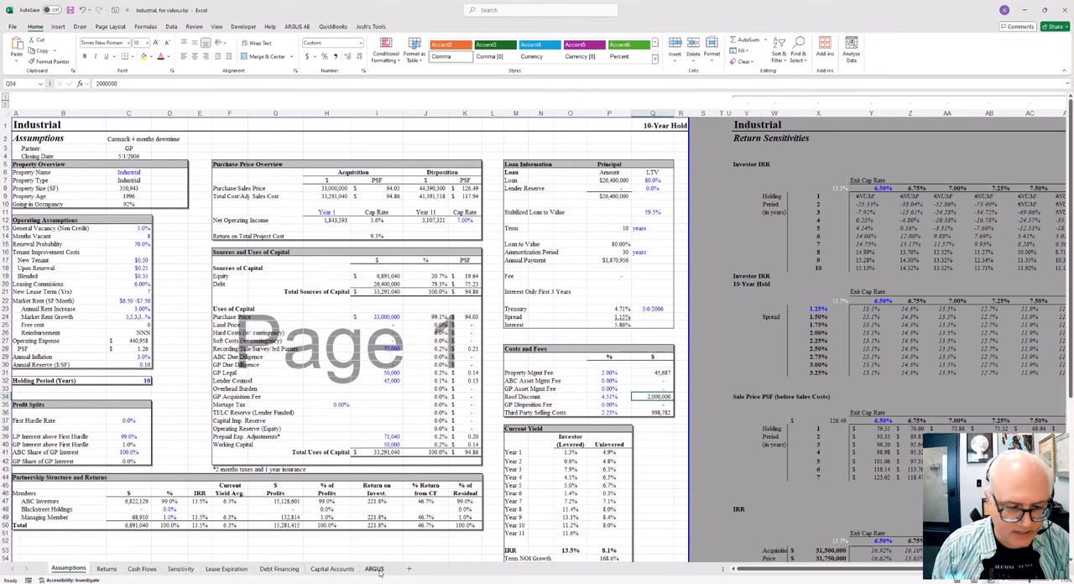
click(380, 573)
right_click(380, 573)
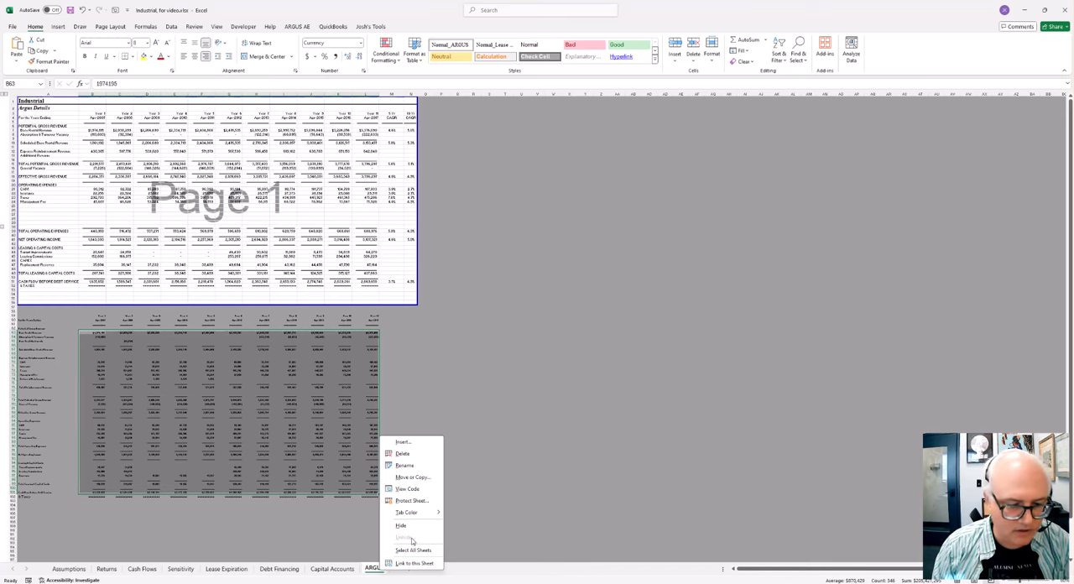
click(408, 489)
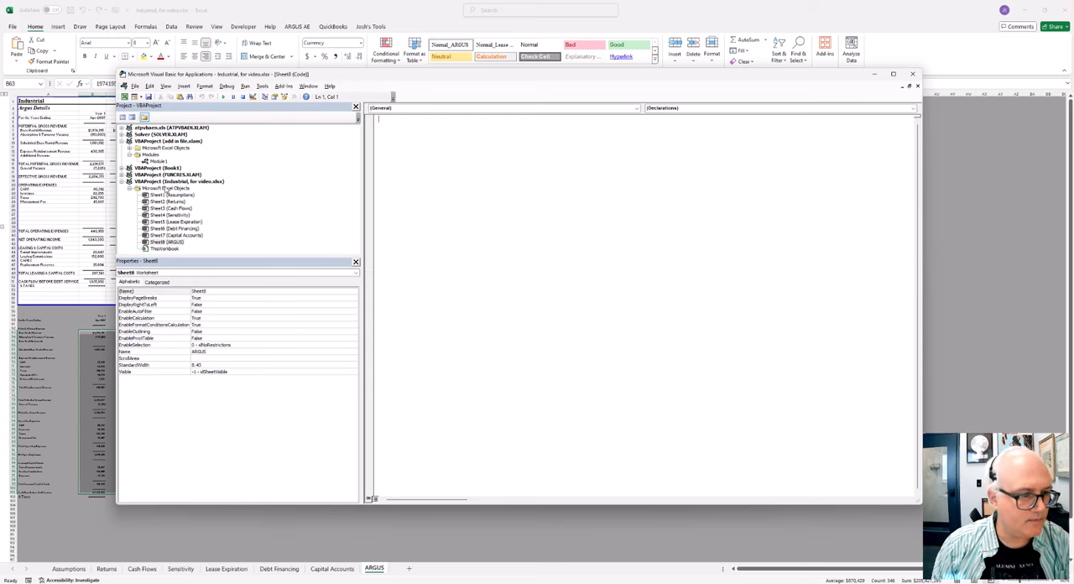
click(169, 182)
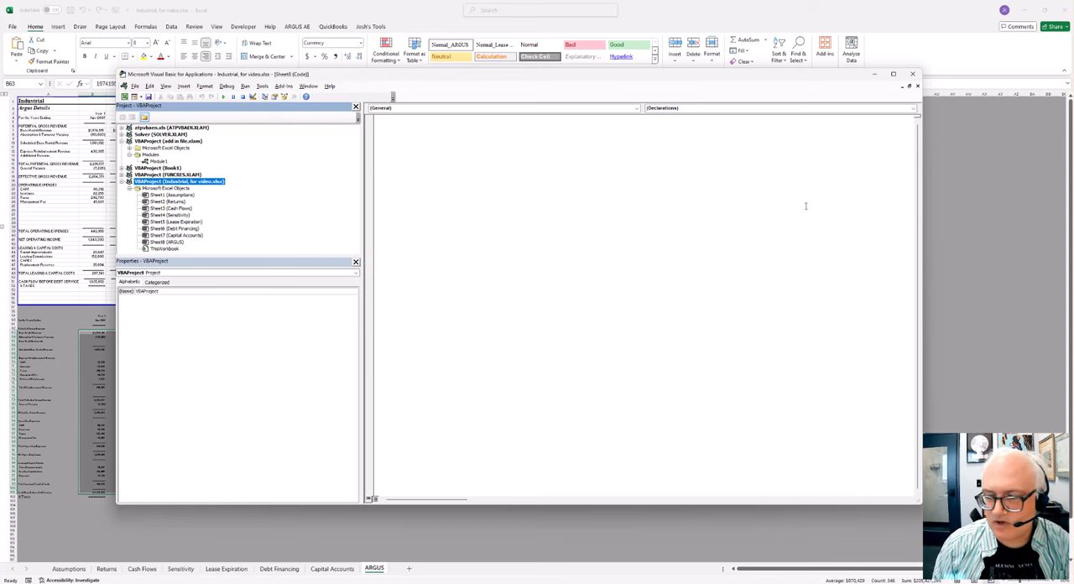
click(910, 75)
Step: Examine the Argus Details report at a readable size, from Base Rental Revenue to Cash Flow Before Debt Service
click(490, 344)
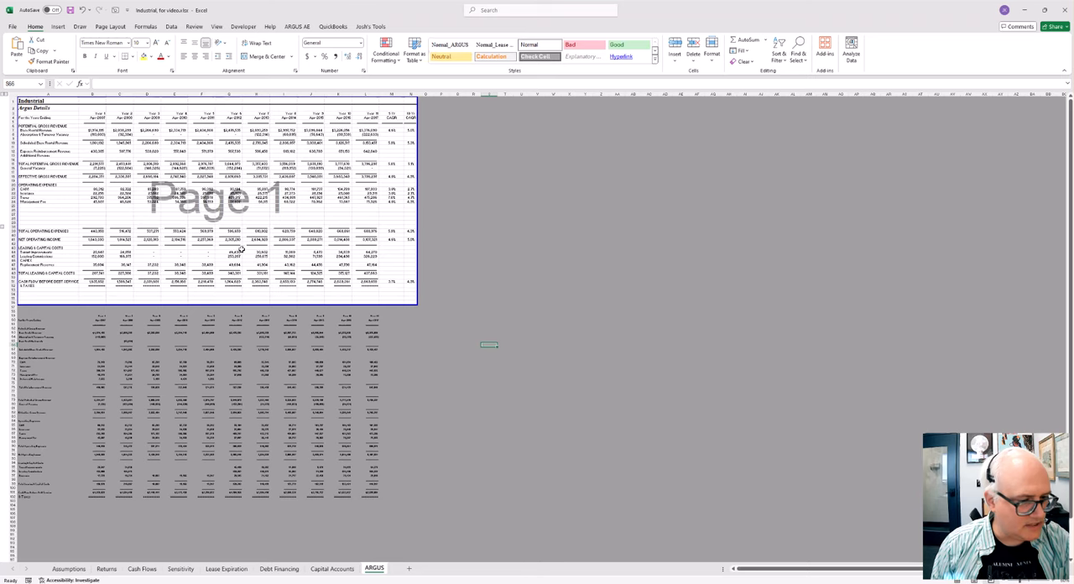
click(291, 243)
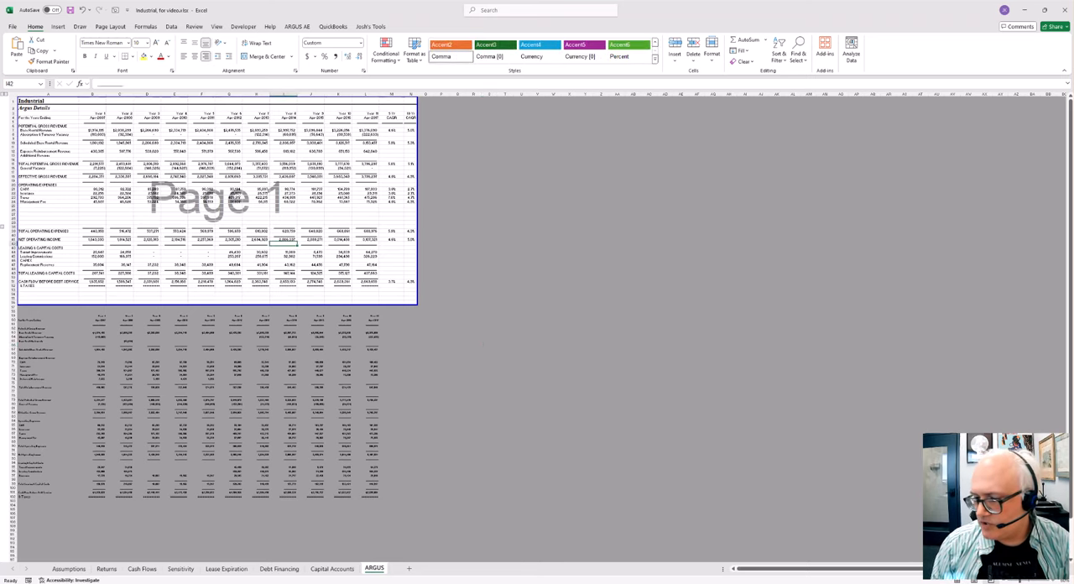
click(1054, 580)
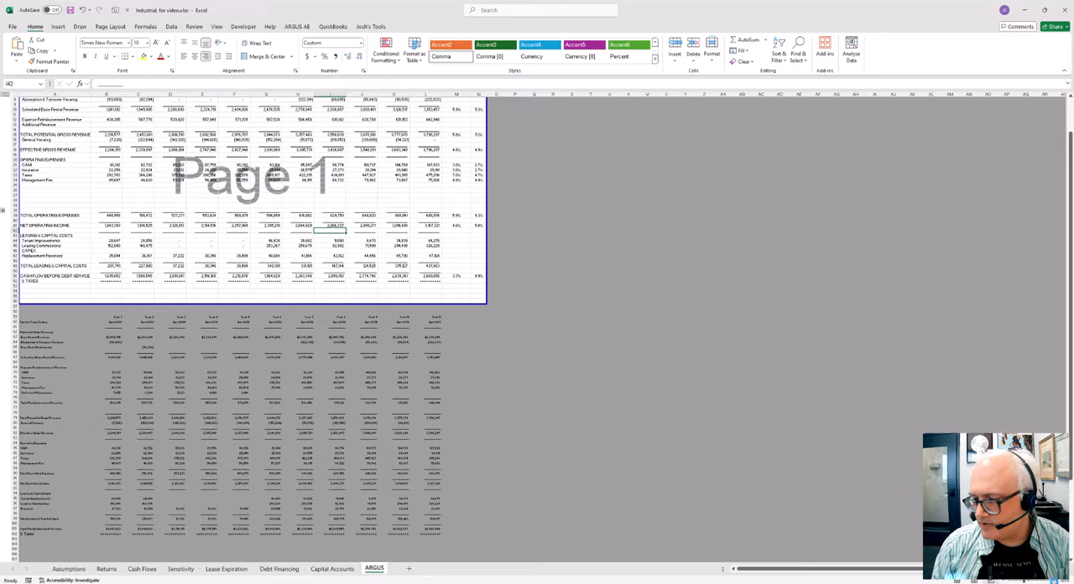
click(1053, 579)
click(1054, 580)
click(1054, 579)
click(1054, 580)
click(1054, 579)
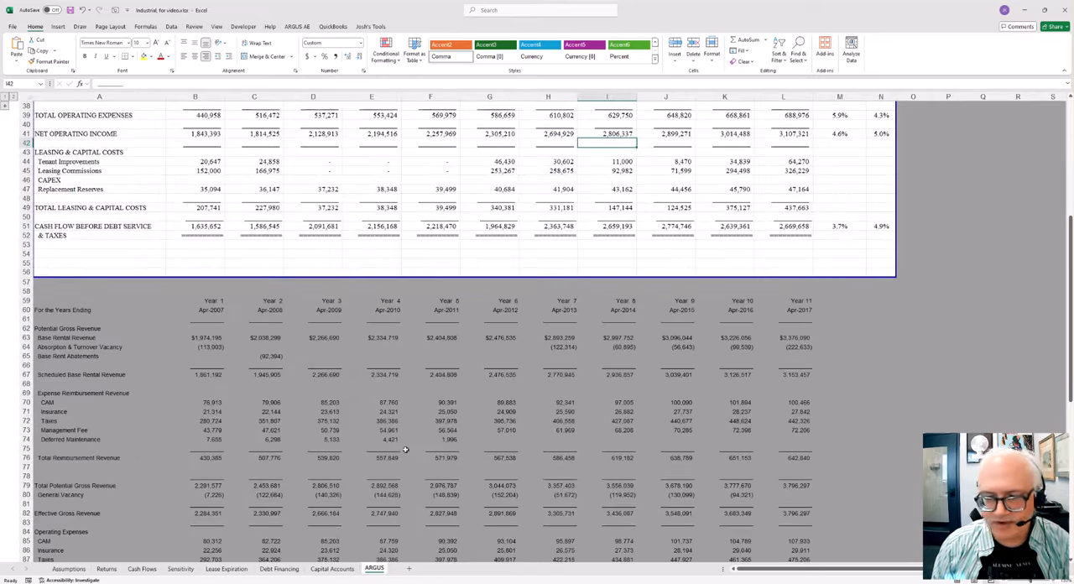
scroll(245, 384, up, 9)
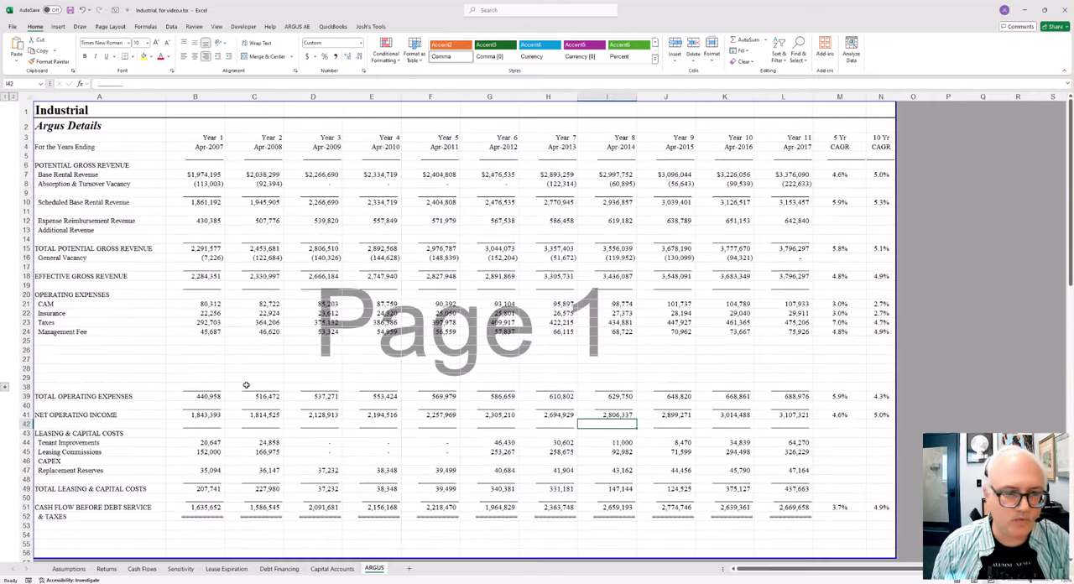
click(386, 331)
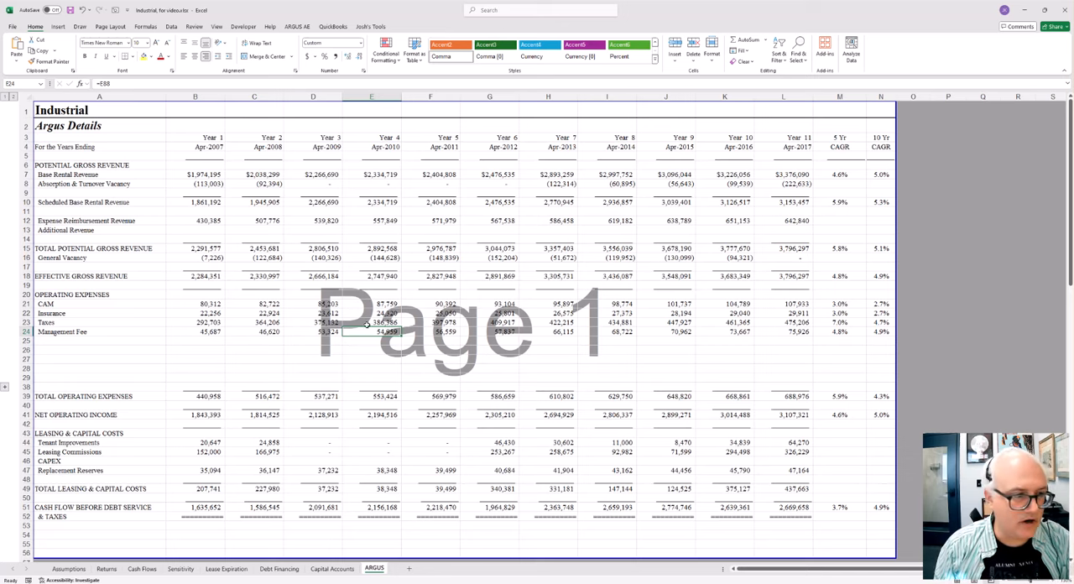
click(317, 238)
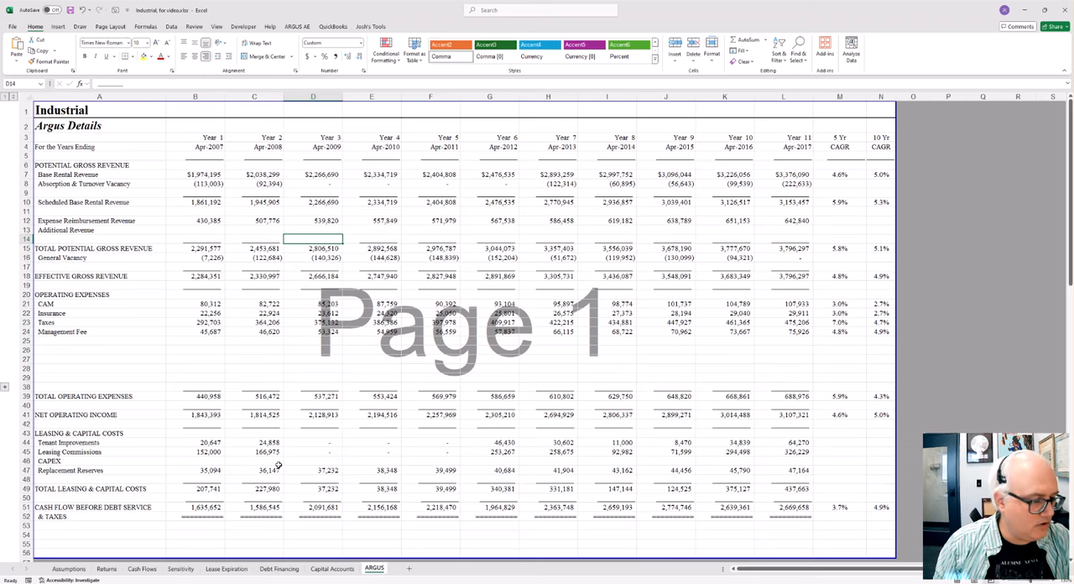
Step: Highlight the Leasing & Capital Costs section and the Operating Expenses section of the Argus Details report for review
scroll(278, 466, down, 1)
drag(100, 340, 867, 433)
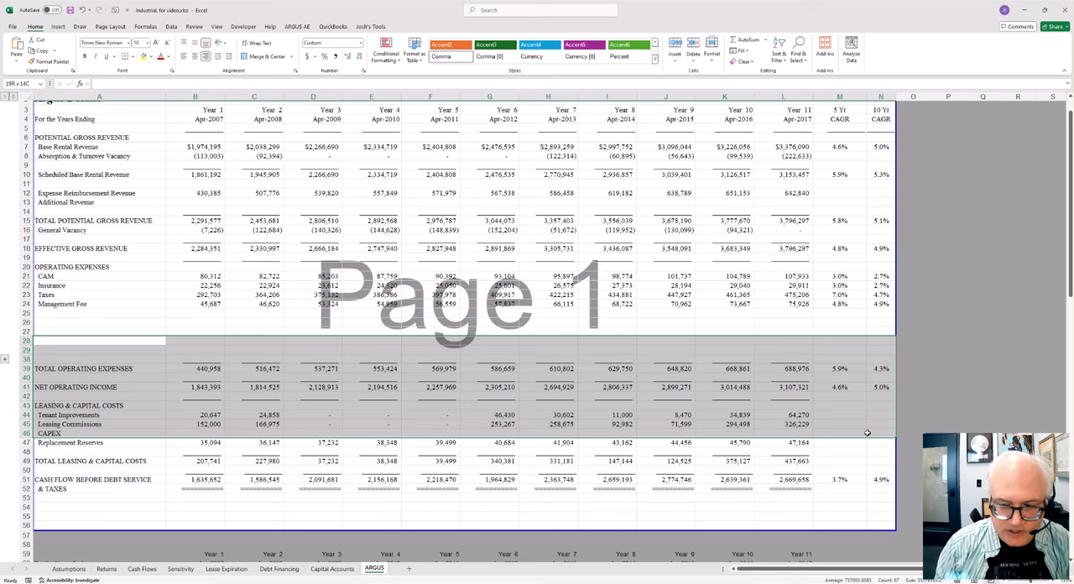
drag(867, 433, 867, 433)
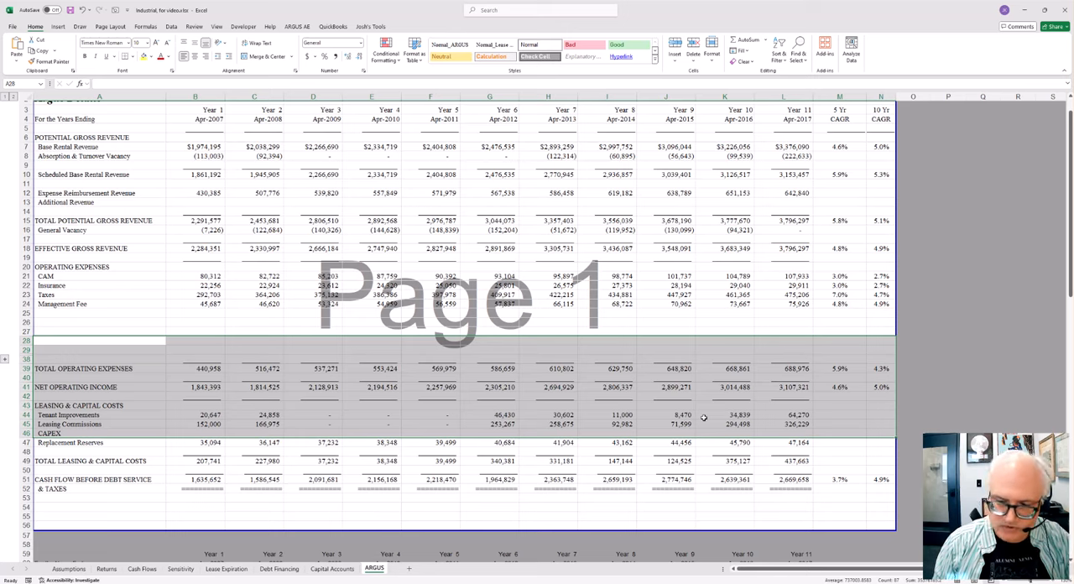
click(190, 406)
click(105, 395)
drag(106, 395, 264, 445)
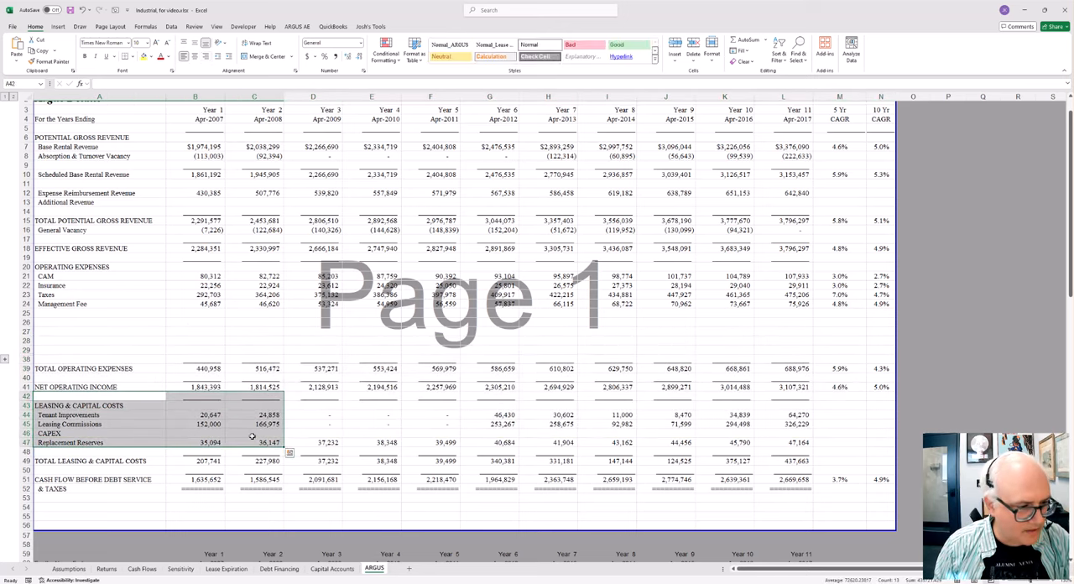
click(85, 265)
drag(86, 265, 739, 324)
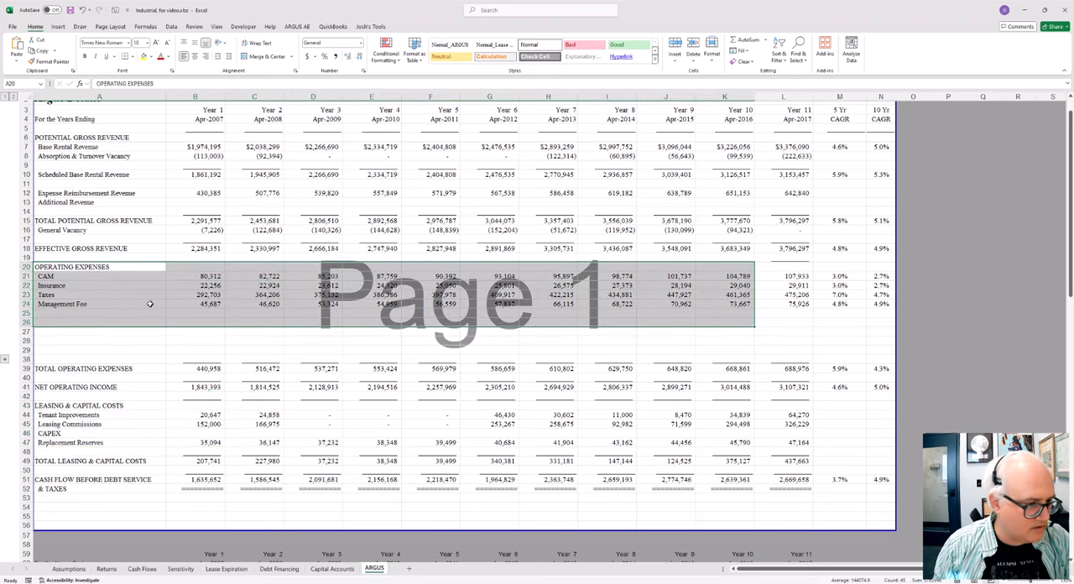
Step: Locate the Argus source data below the report and check its Year 1 Base Rental Revenue value in B63
click(181, 321)
scroll(400, 380, down, 4)
scroll(400, 379, down, 5)
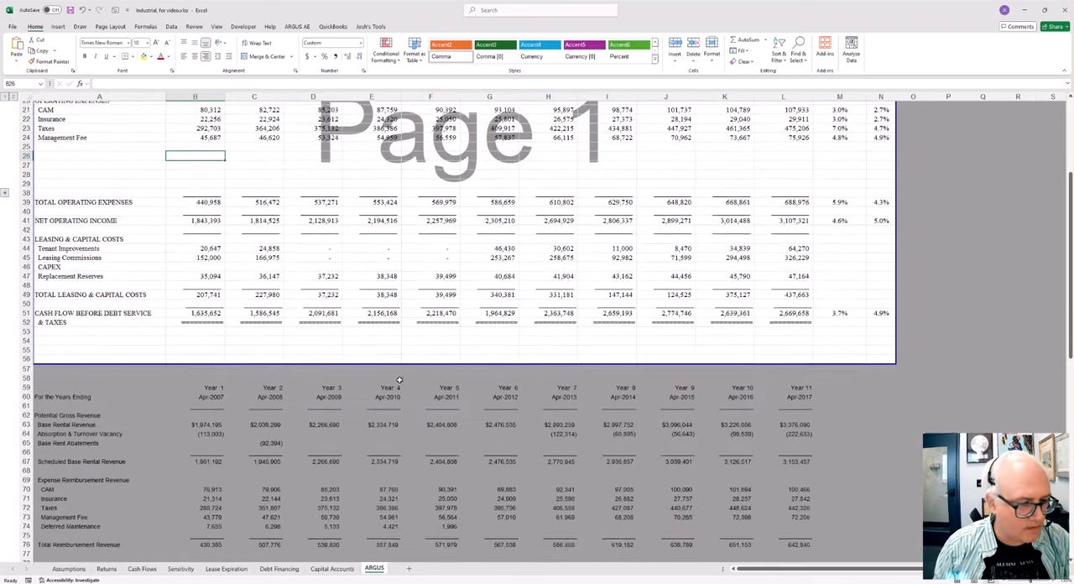
scroll(232, 363, down, 2)
click(206, 288)
scroll(308, 283, up, 5)
scroll(223, 239, up, 7)
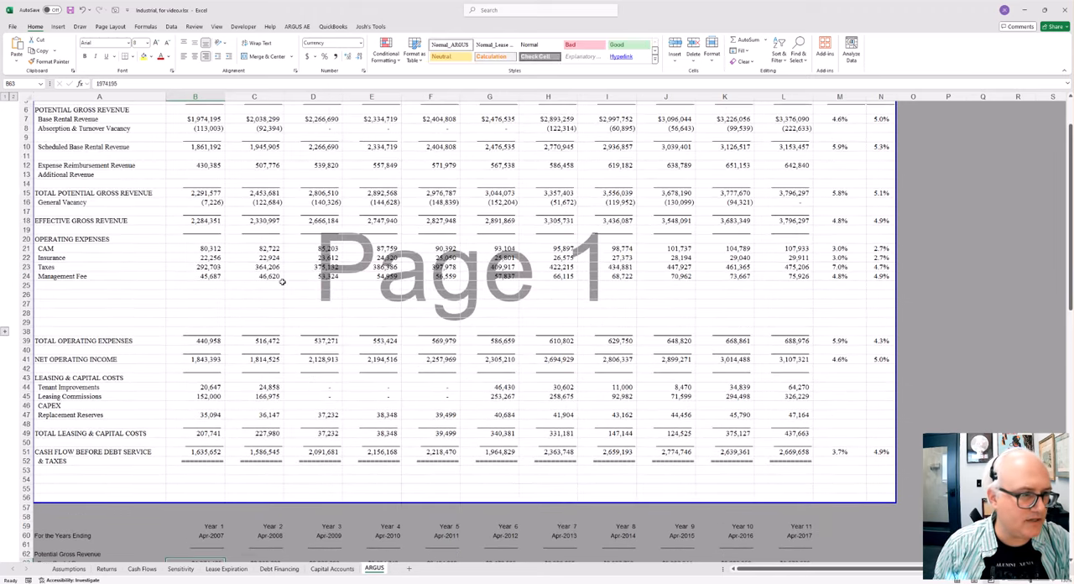
Step: Highlight the Argus source data block below the report, starting at the For the Years Ending row
click(207, 276)
click(215, 252)
click(212, 294)
click(222, 304)
scroll(374, 399, down, 14)
drag(99, 252, 758, 503)
scroll(300, 318, up, 18)
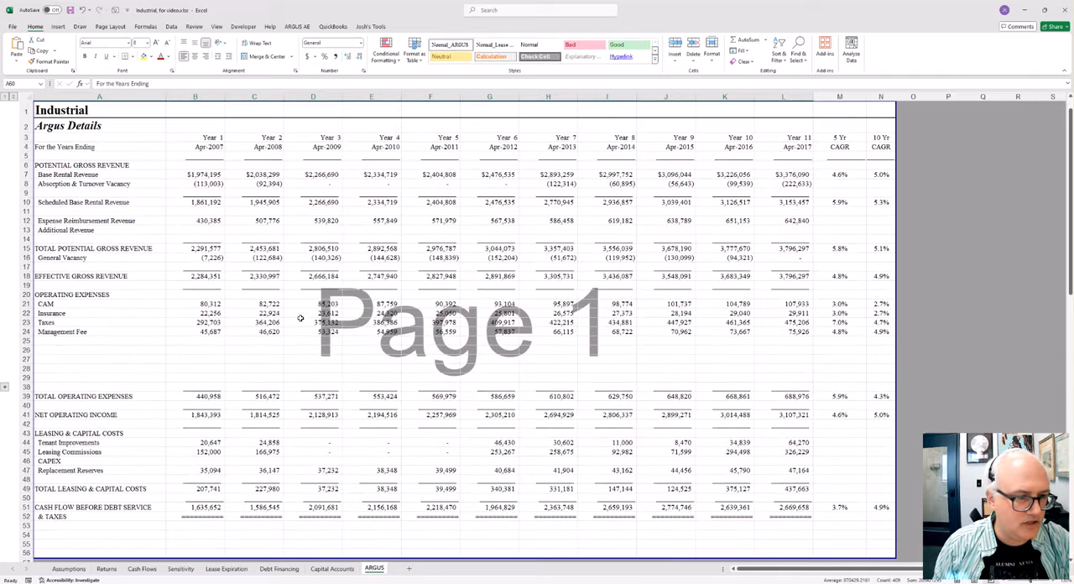
Step: Inspect the Year 1 formulas for Effective Gross Revenue in B18 and Total Potential Gross Revenue in B15
click(201, 276)
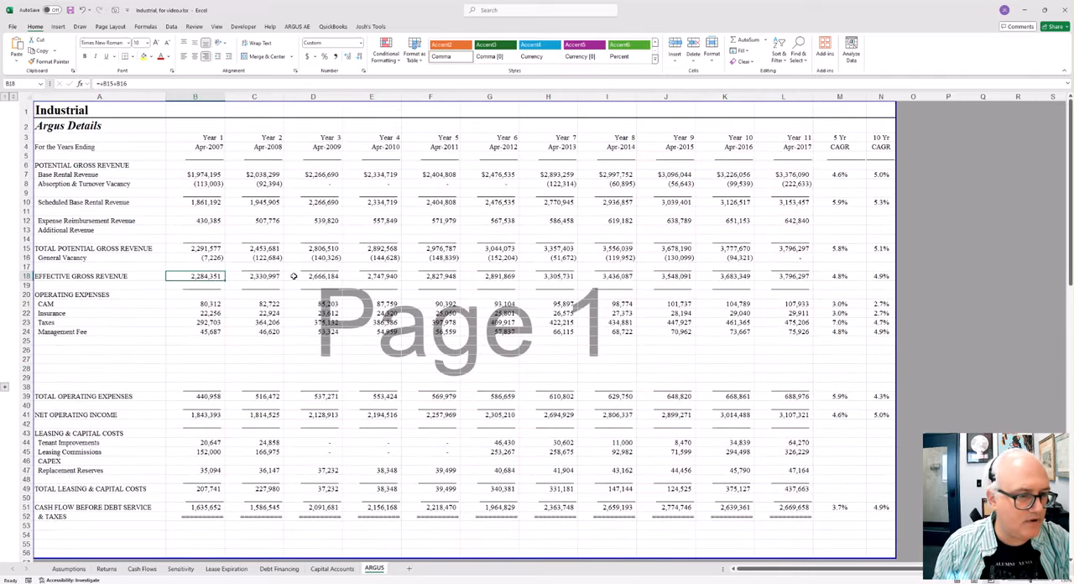
text(=+B15+B16)
key(Return)
key(Up)
key(Up)
key(Up)
key(Up)
text(=+B10+B12+B13)
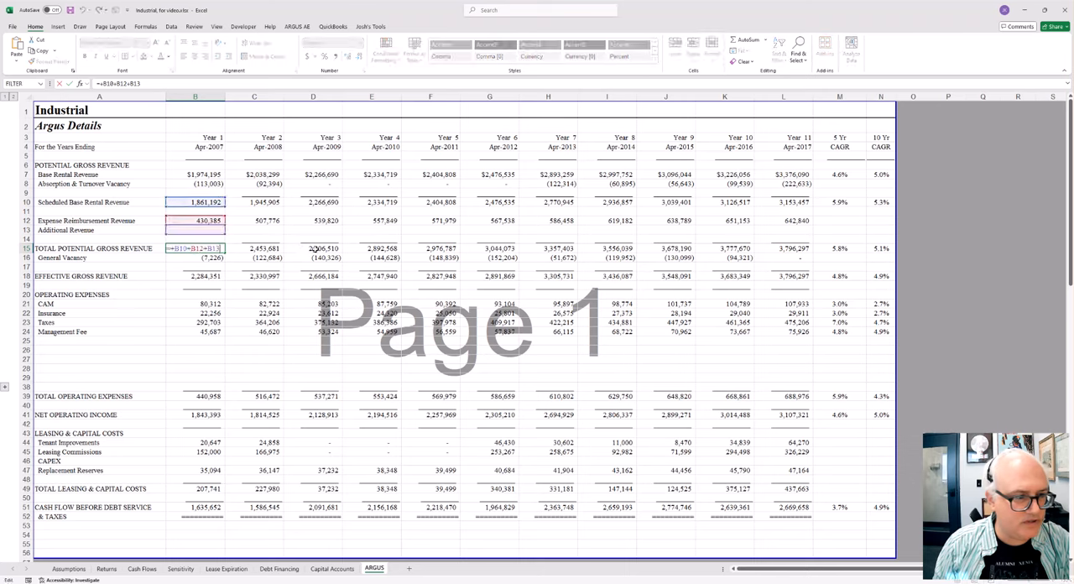
Step: Inspect the Year 1 formulas for Scheduled Base Rental Revenue in B10 and Base Rental Revenue in B7
key(Return)
key(Up)
key(Up)
key(Up)
key(Up)
key(Up)
key(Up)
text(=+B7+B8)
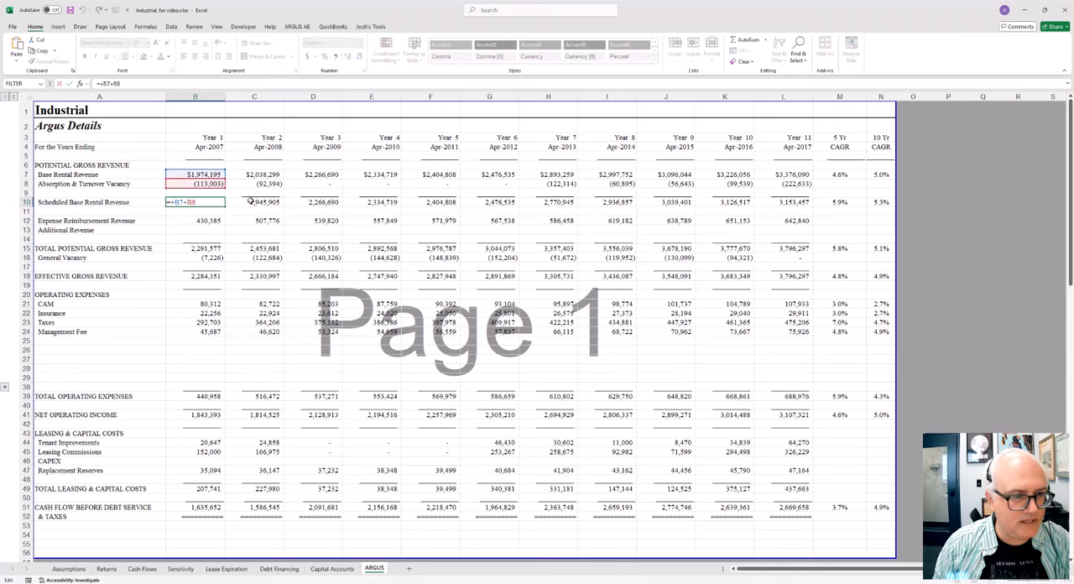
key(Return)
key(Up)
key(Up)
key(Up)
key(Up)
text(=B63)
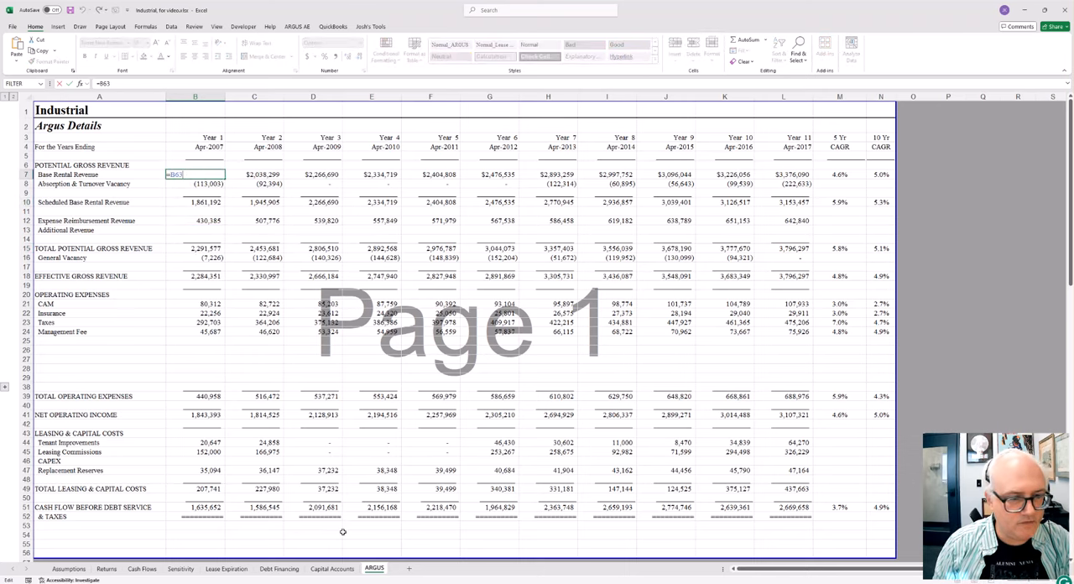
scroll(343, 515, down, 5)
scroll(344, 515, up, 5)
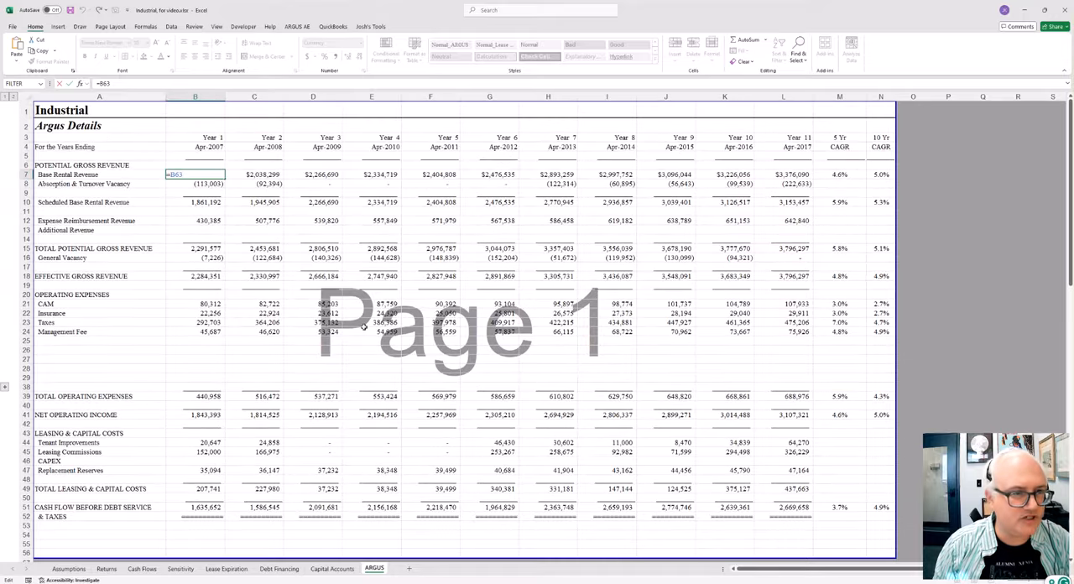
key(ctrl+Return)
Step: Trace the precedents of Year 1 Base Rental Revenue in B7 and follow the arrow to its source cell B63
click(145, 26)
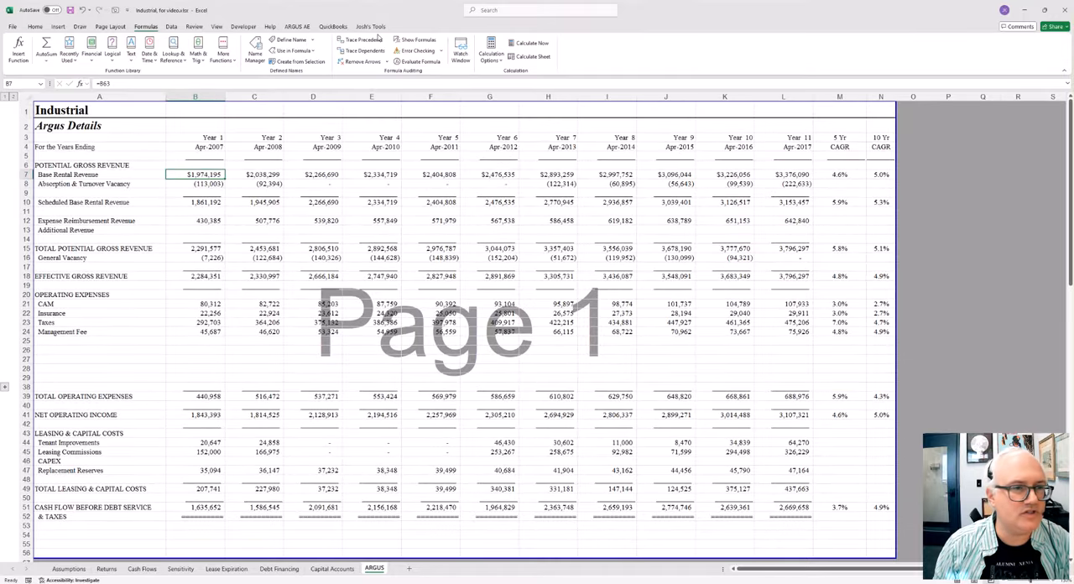
click(363, 40)
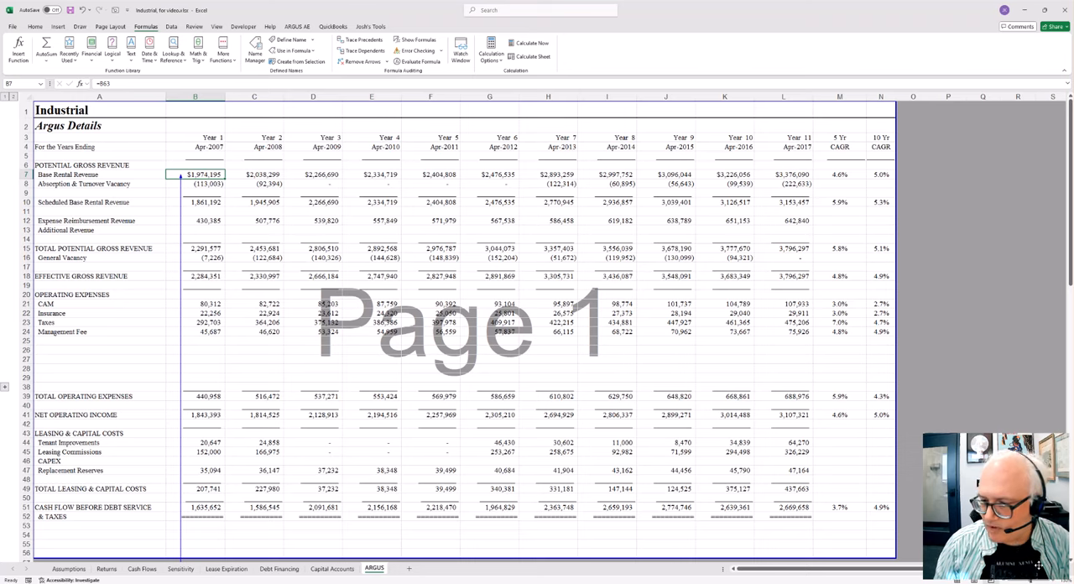
click(1007, 580)
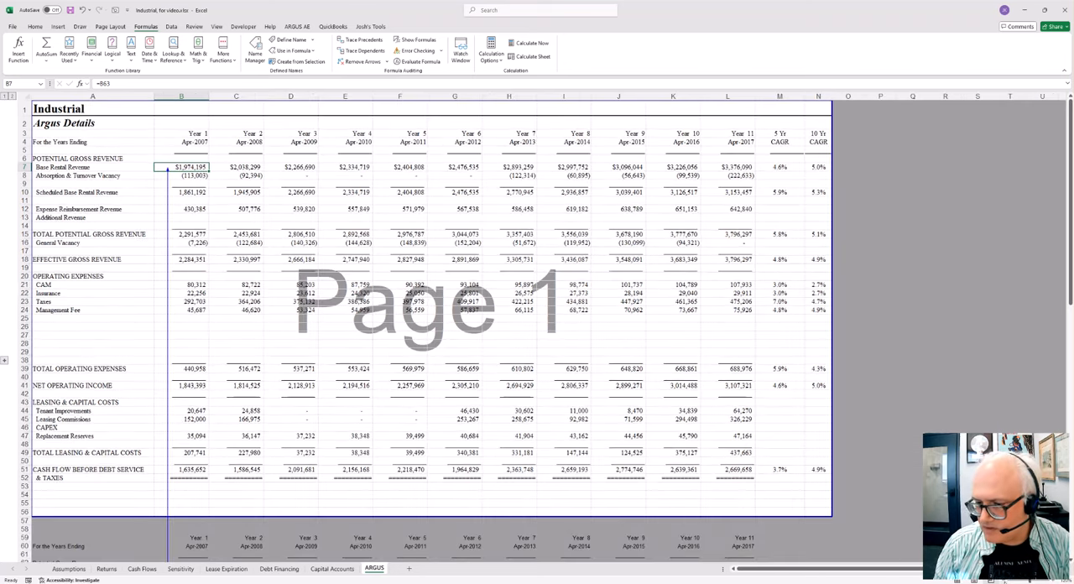
click(206, 243)
click(181, 167)
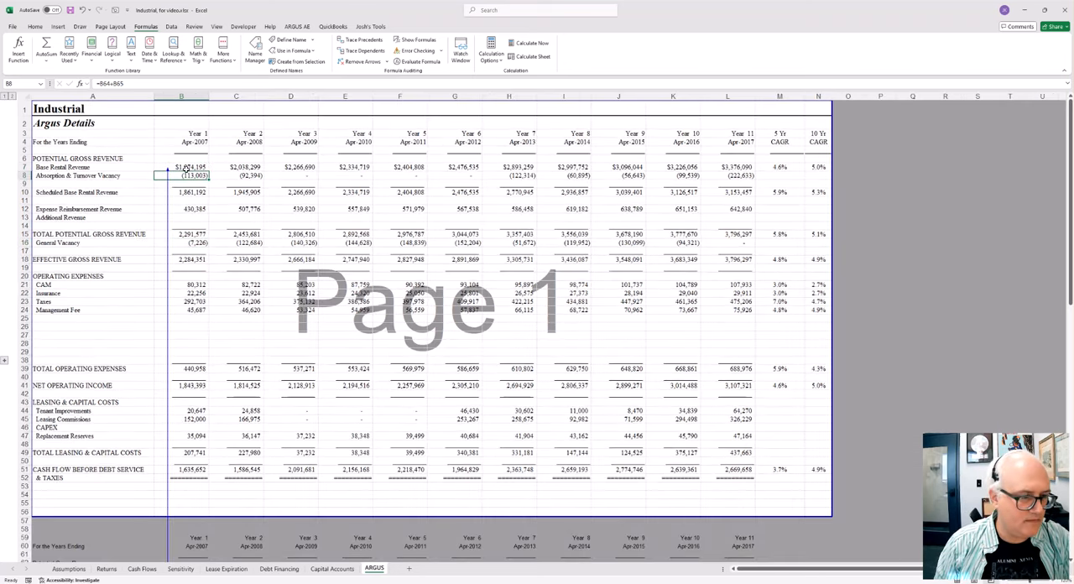
scroll(262, 281, down, 1)
scroll(261, 281, down, 5)
click(189, 446)
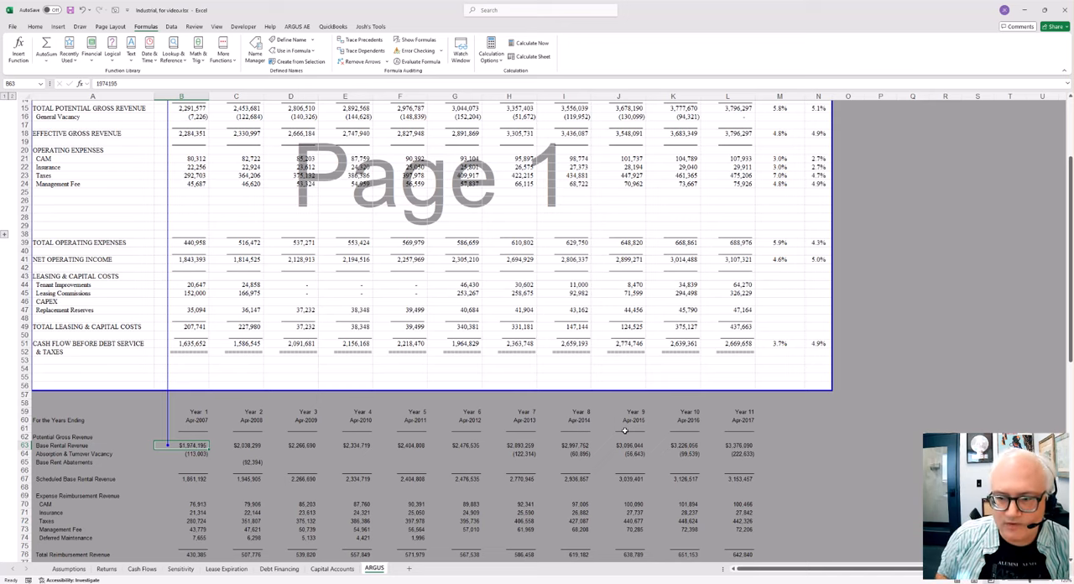
Step: Inspect the formulas behind the operating expense labels in column A, from CAM through the rows below Management Fee
click(137, 162)
click(196, 167)
click(131, 161)
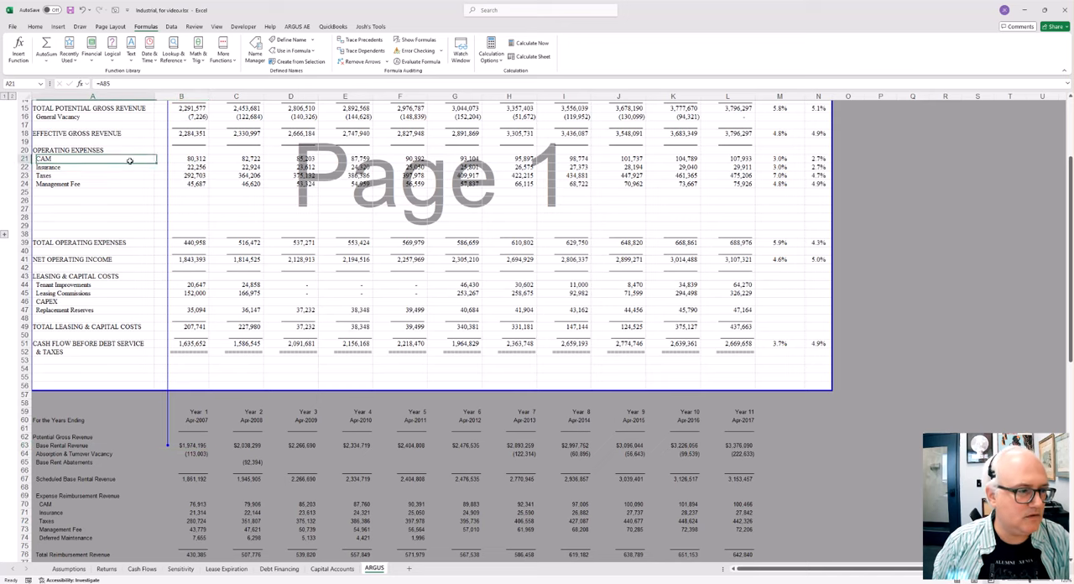
click(105, 175)
double_click(108, 170)
double_click(103, 175)
click(128, 186)
key(F2)
click(193, 165)
key(F2)
click(103, 193)
key(F2)
click(94, 169)
key(F2)
click(93, 183)
key(F2)
click(99, 193)
key(F2)
Step: Highlight the operating expense label cells from CAM down to the row above Total Operating Expenses
drag(77, 166, 82, 181)
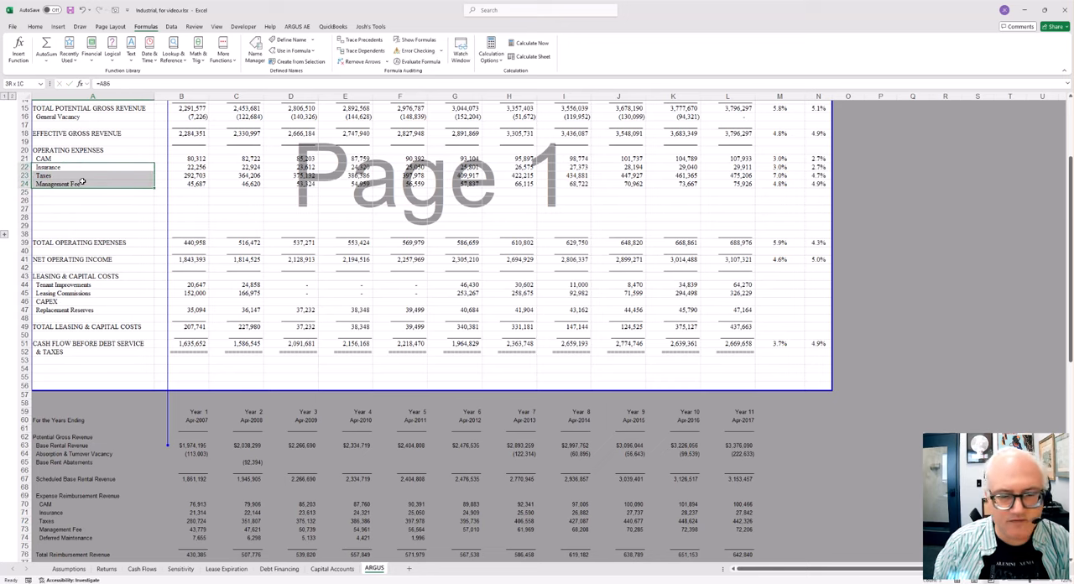
click(78, 157)
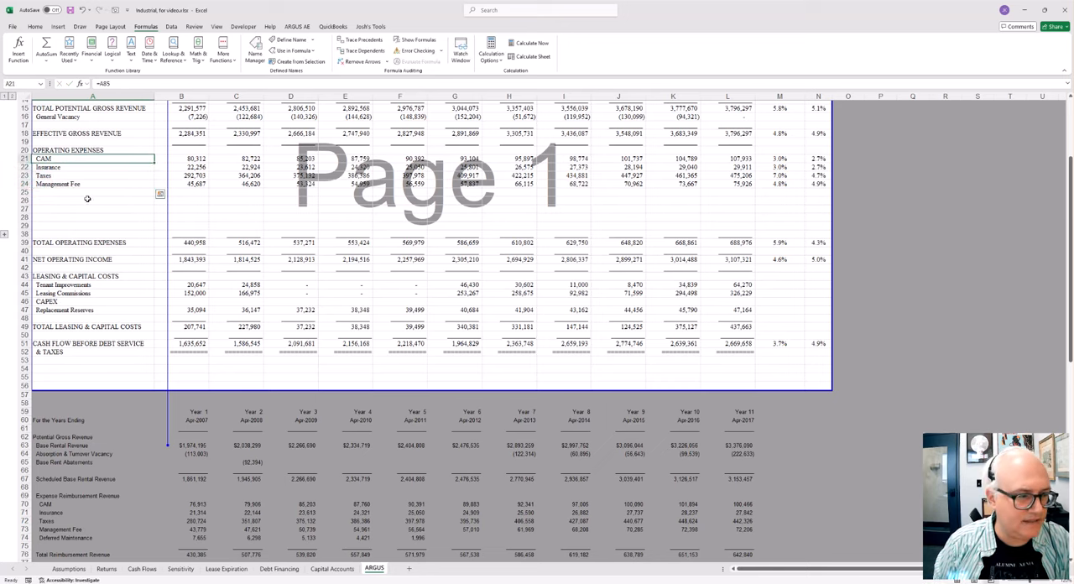
drag(87, 198, 101, 233)
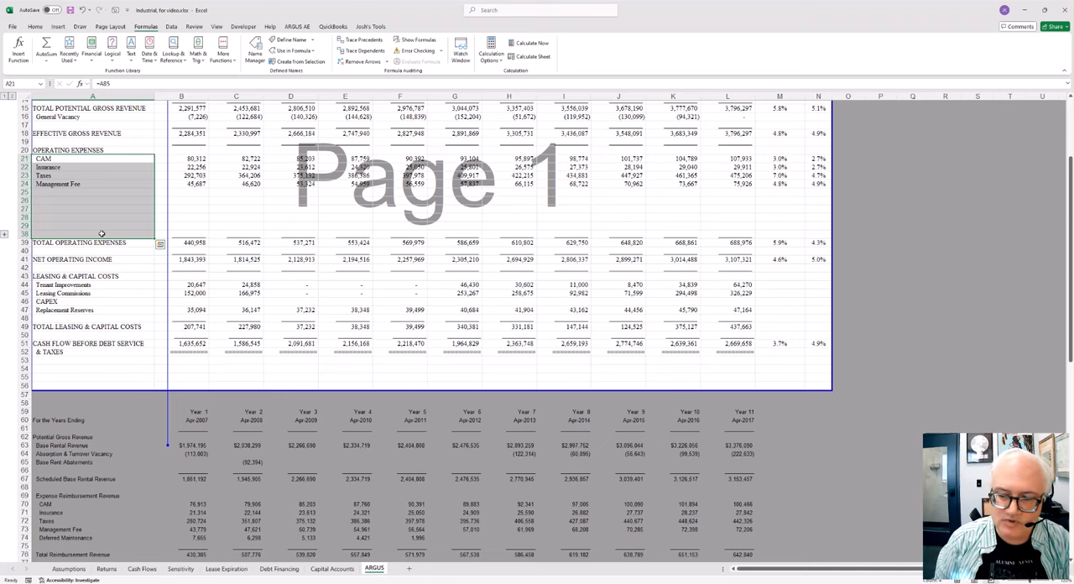
Step: Inspect the 5 Yr CAGR formulas for Base Rental Revenue in M7 and CAM in M21, leaving them as they are
scroll(299, 229, up, 5)
click(728, 193)
click(766, 174)
double_click(781, 167)
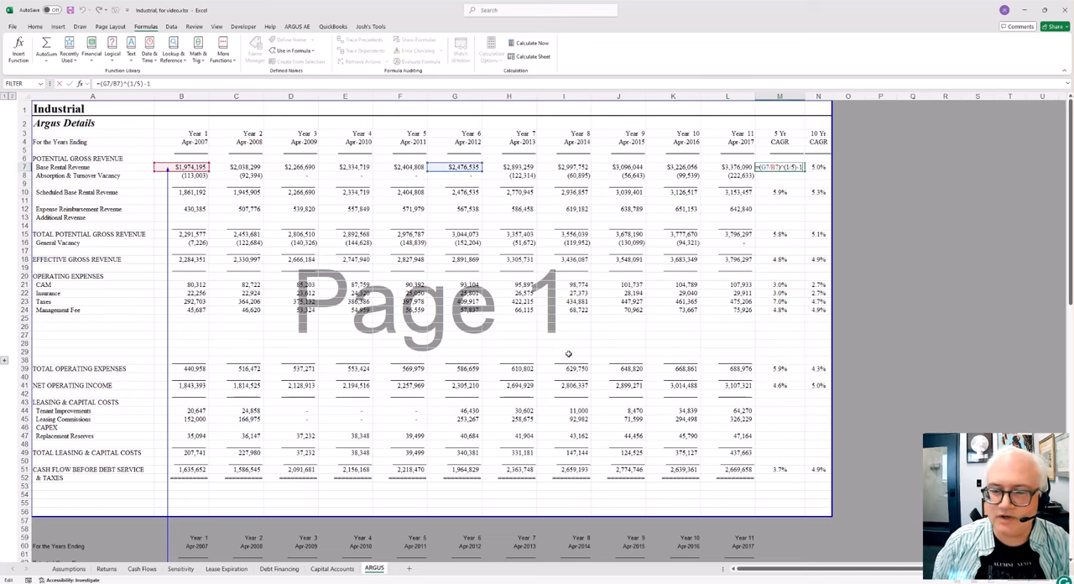
click(780, 283)
key(F2)
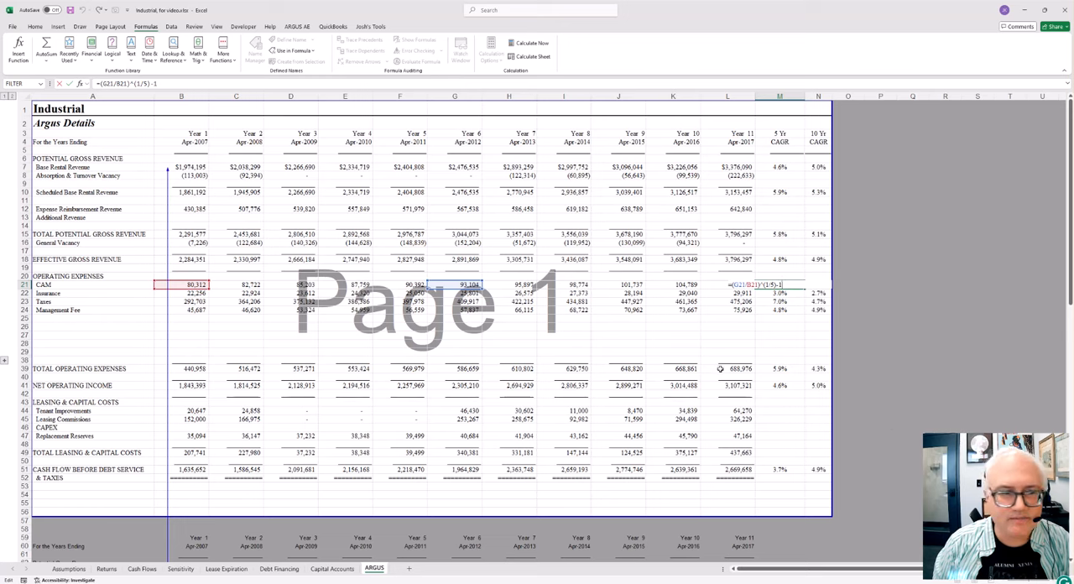
key(Escape)
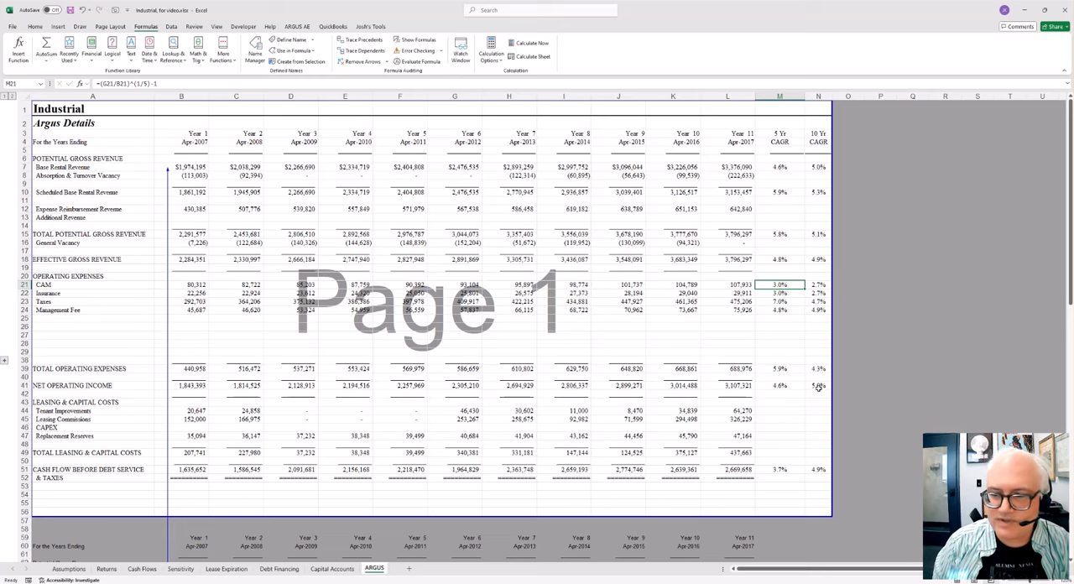
Step: Highlight the 5 Yr CAGR cells for CAM through Management Fee and the potential gross revenue rows in column M
click(780, 354)
drag(785, 286, 786, 308)
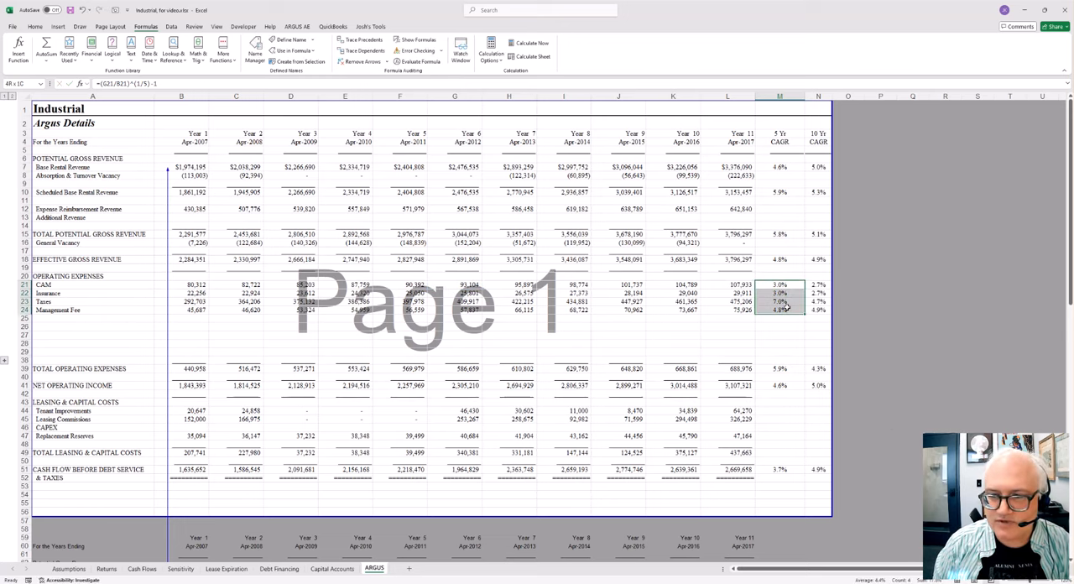
drag(783, 167, 785, 211)
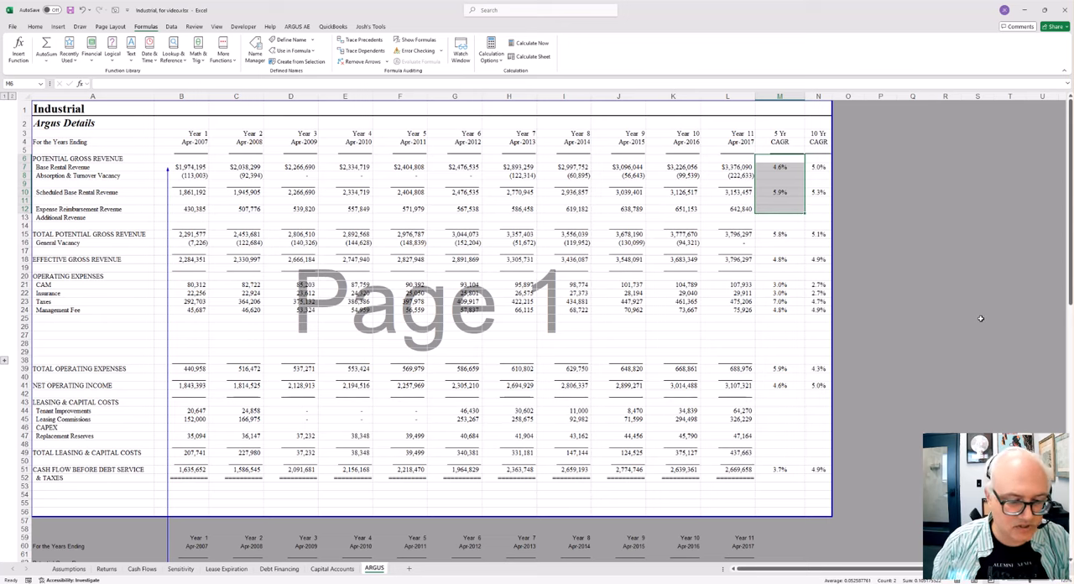
Step: Open the Lease Expiration sheet and inspect the content of GTSI's Year 6 square footage cell in K14, leaving it unchanged
click(215, 572)
click(252, 197)
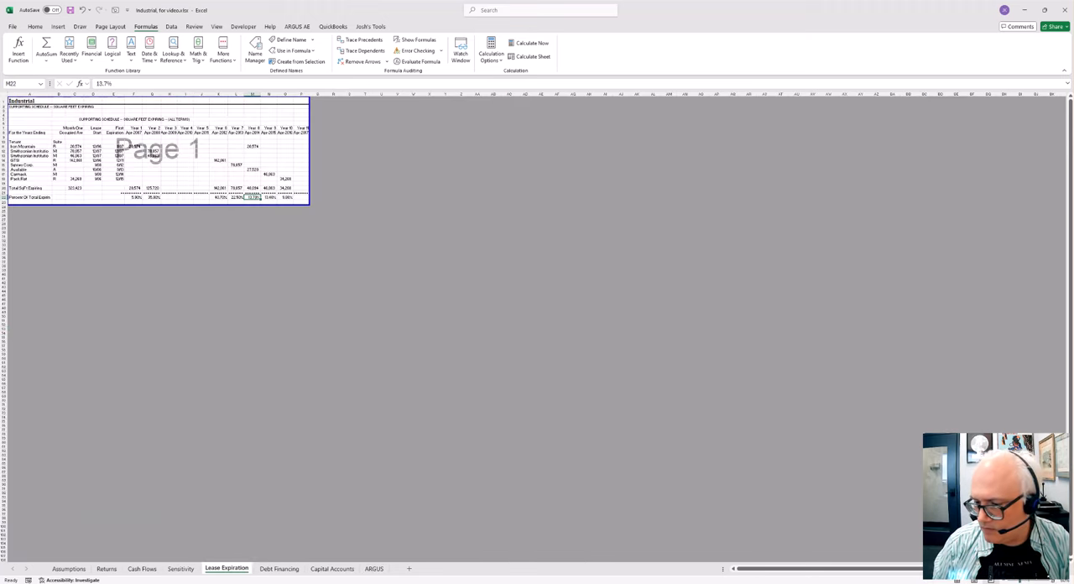
scroll(336, 219, up, 5)
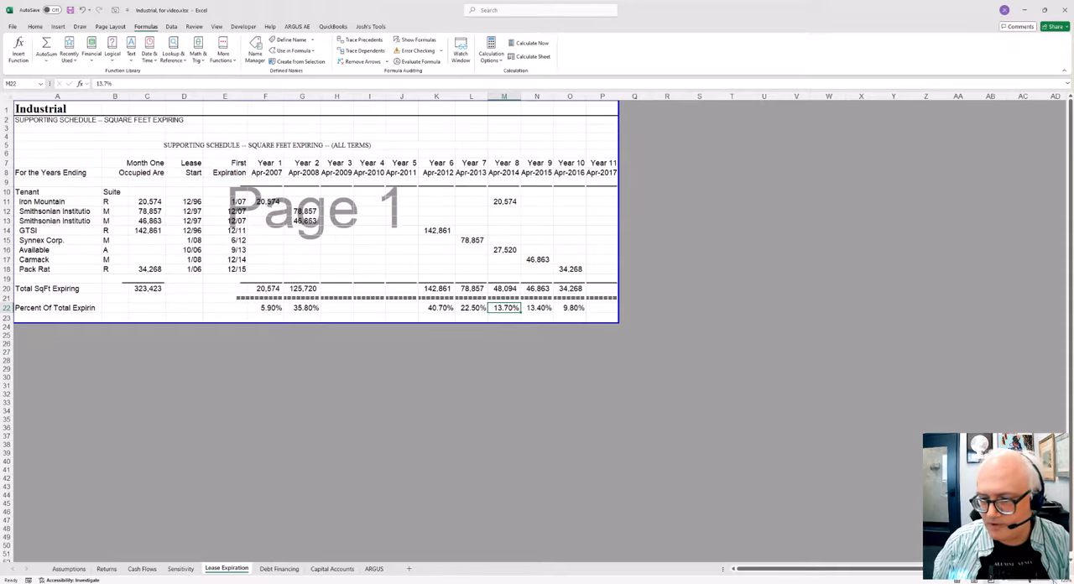
scroll(617, 321, up, 4)
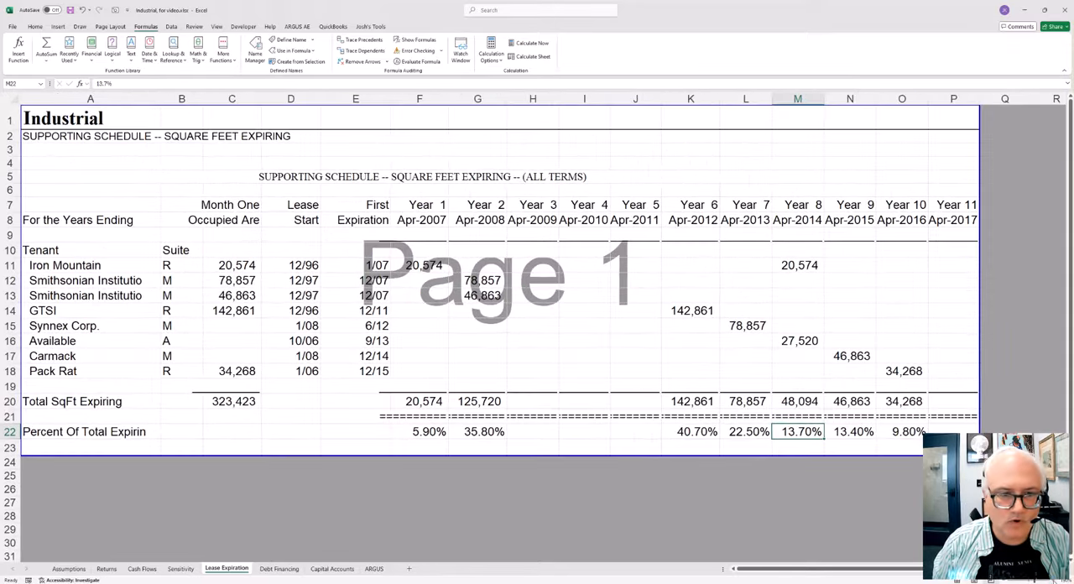
click(723, 323)
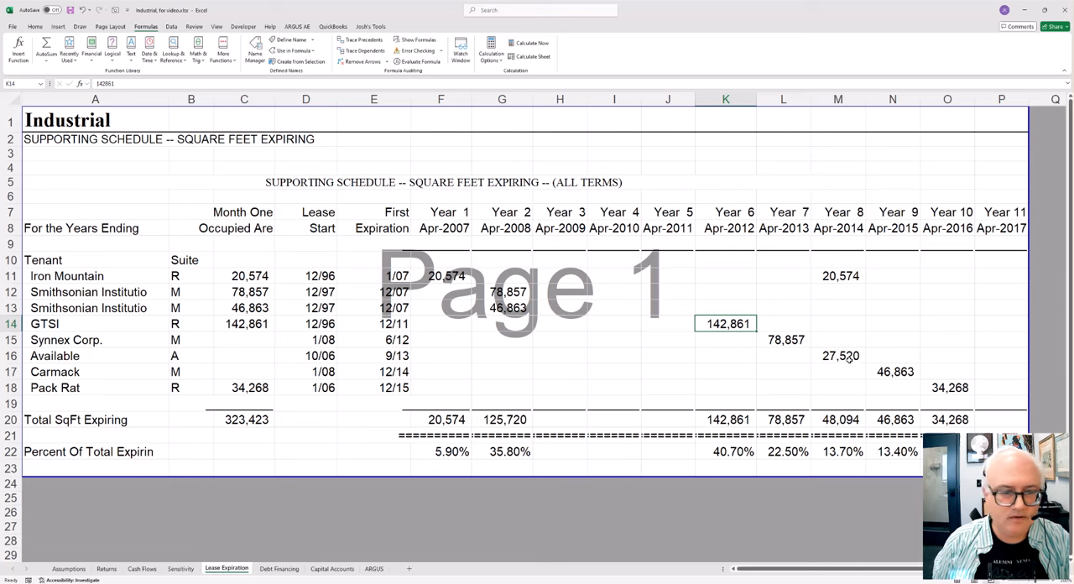
key(F2)
key(Escape)
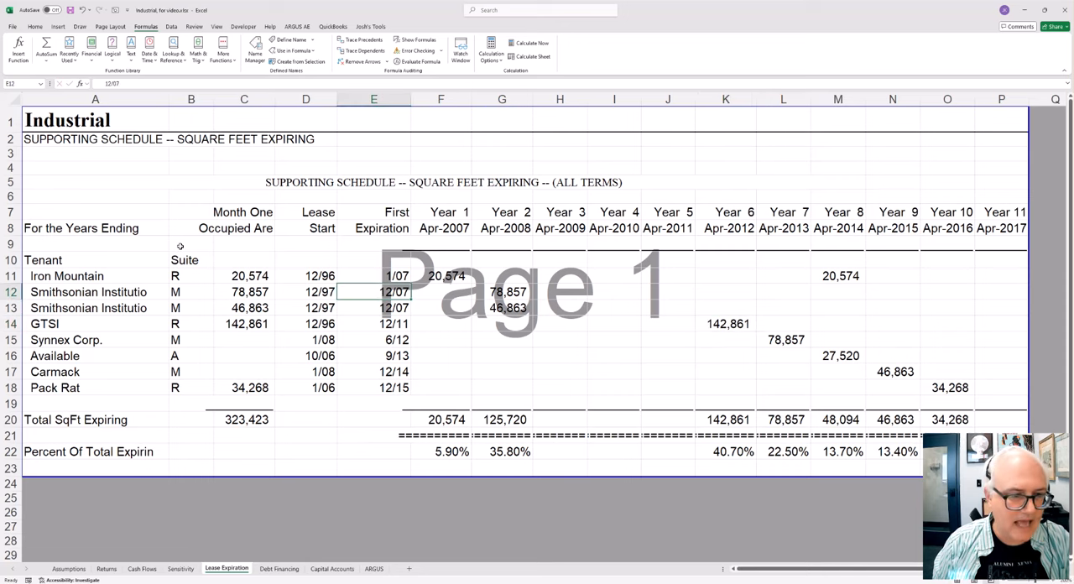
Step: Highlight the tenant schedule block B9:J19 on the Lease Expiration sheet and inspect Pack Rat's lease start in D18
drag(180, 245, 650, 400)
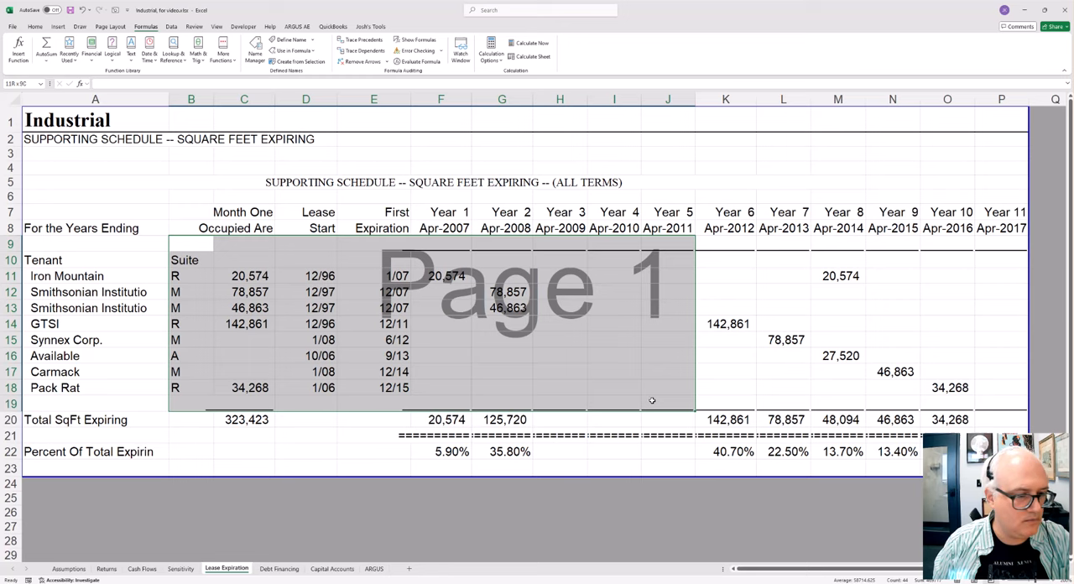
drag(651, 401, 651, 400)
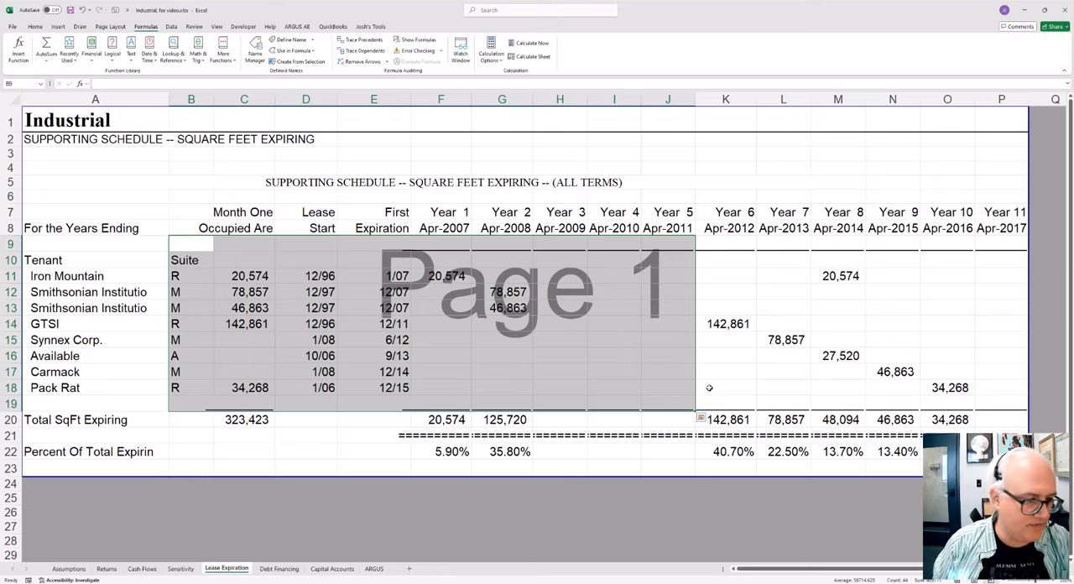
click(307, 385)
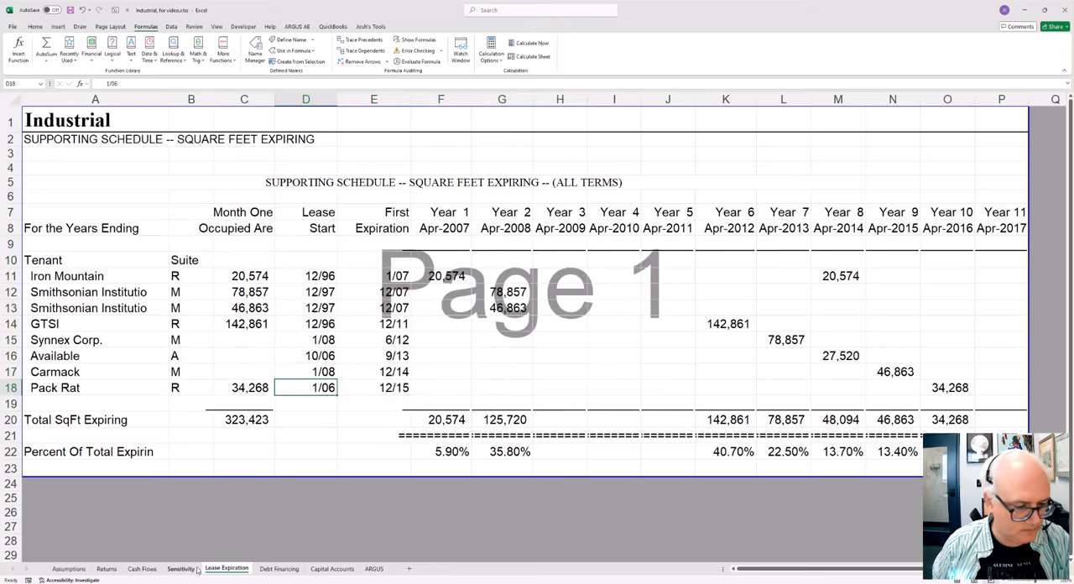
Step: Open the Debt Financing sheet and enlarge it until its figures are readable
click(293, 571)
click(147, 230)
click(259, 238)
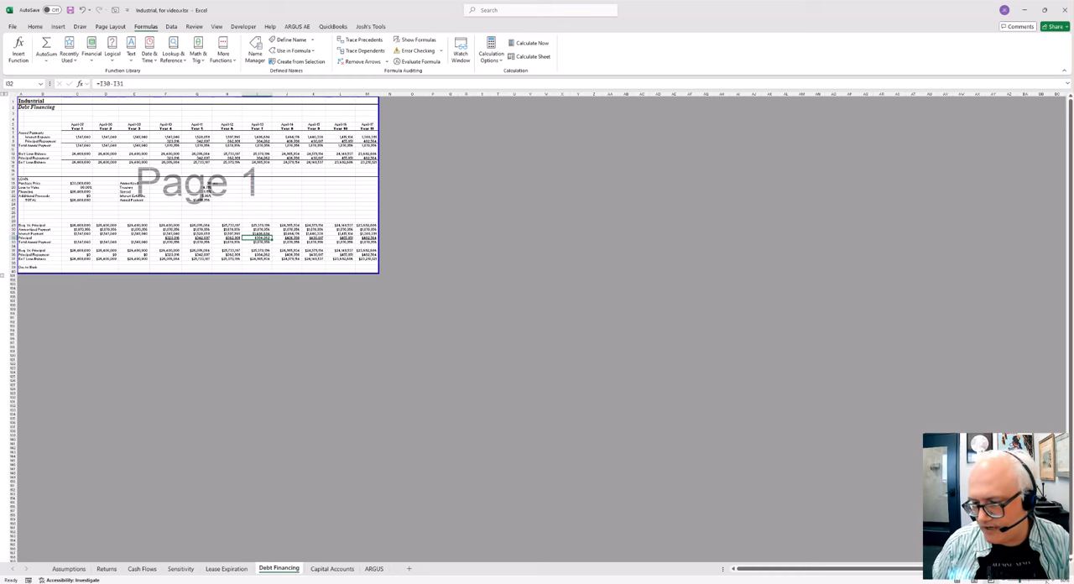
click(1054, 580)
click(1054, 581)
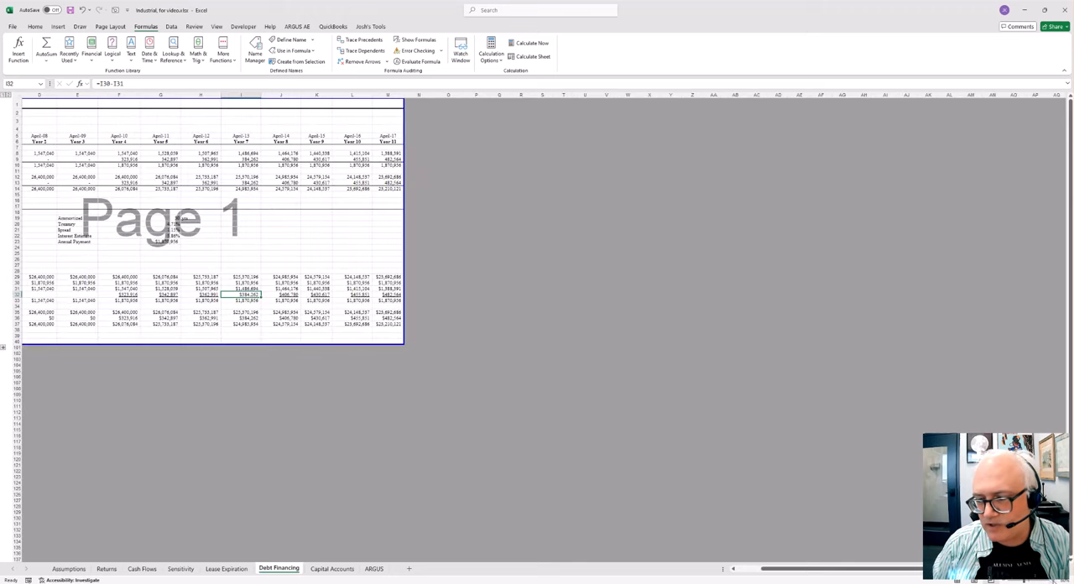
click(1054, 580)
click(1054, 580)
click(1053, 580)
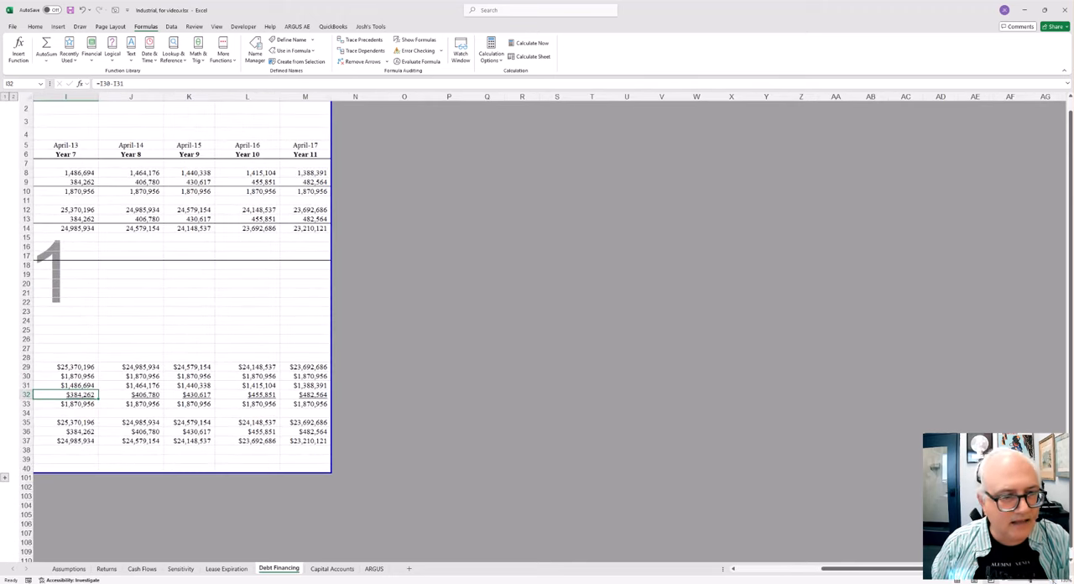
click(1053, 580)
Step: Examine the annual payments, loan balance, loan terms and amortization sections of the Debt Financing sheet from column A across
click(283, 334)
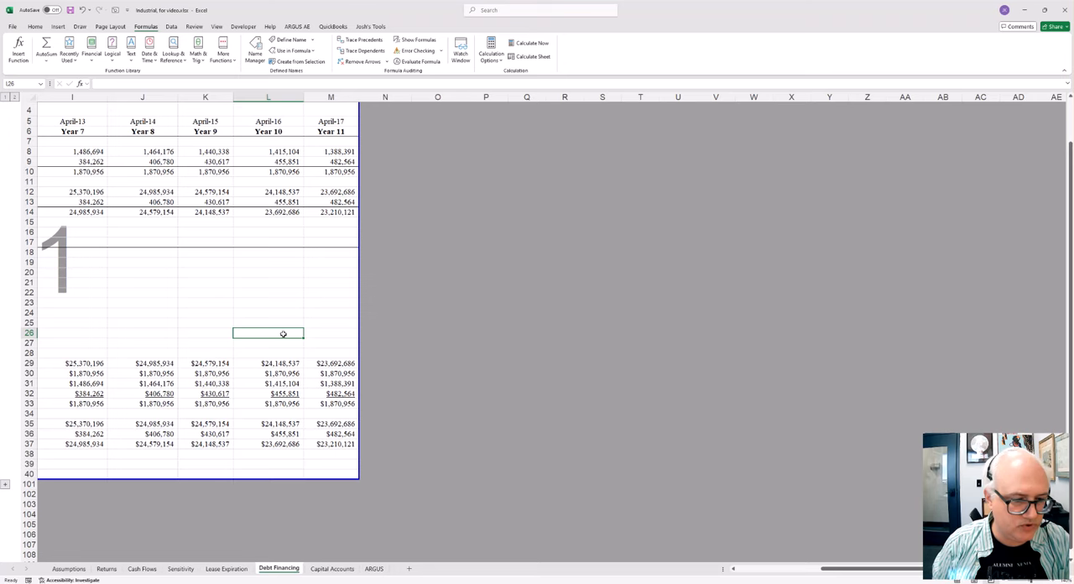
key(Left)
key(Left)
key(Left)
key(Left)
key(Left)
key(Left)
key(Left)
key(Left)
key(Left)
key(Left)
key(Left)
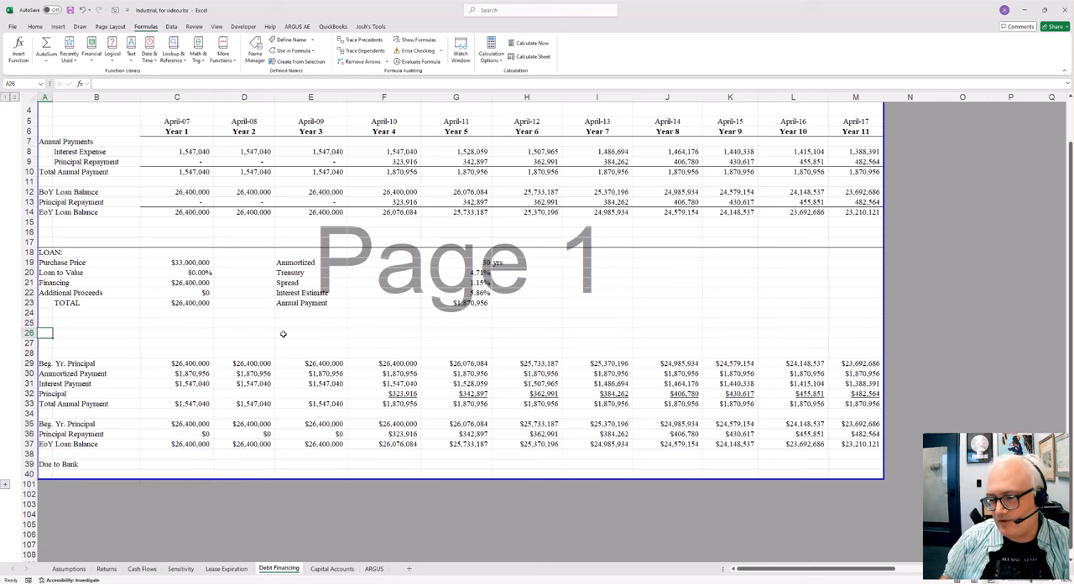
key(Up)
key(Up)
key(Up)
key(Up)
key(Up)
key(Up)
key(Up)
key(Up)
key(Up)
key(Up)
key(Up)
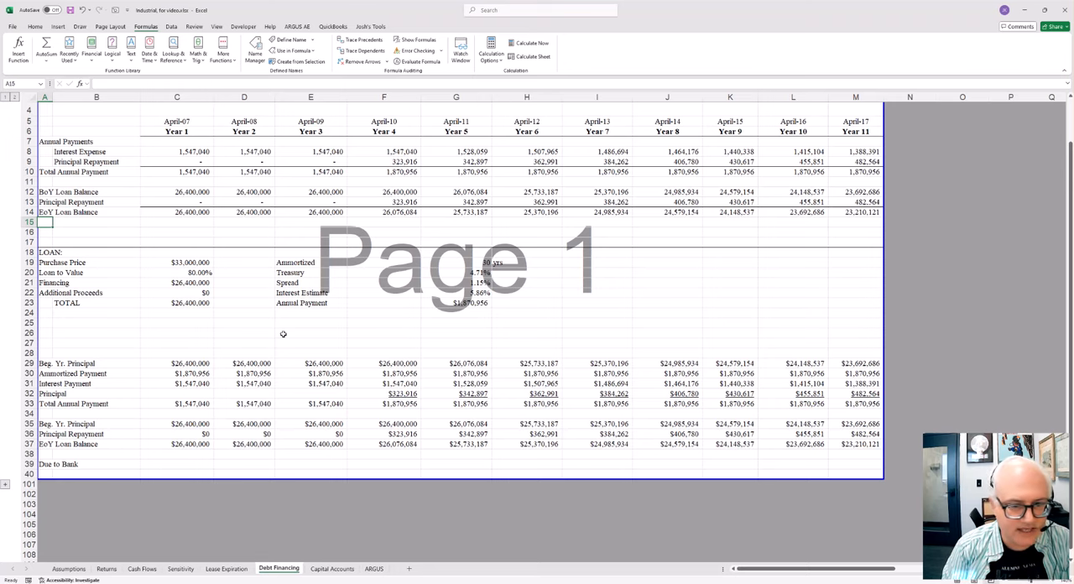
Step: Switch the Debt Financing sheet to Normal view and enlarge it around the annual payments and loan sections
click(218, 26)
click(128, 50)
click(374, 277)
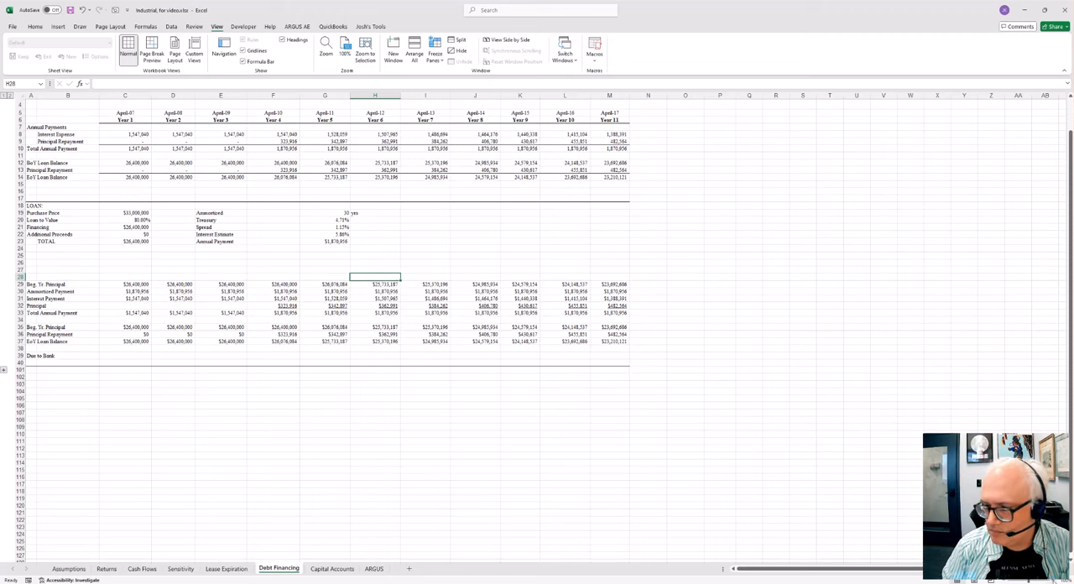
scroll(374, 276, up, 1)
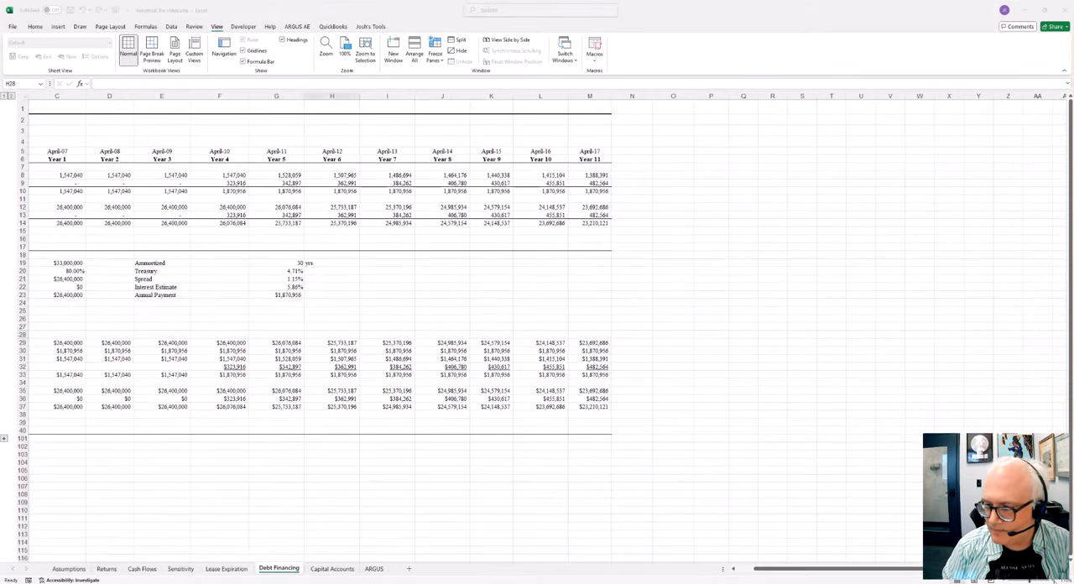
scroll(374, 276, up, 4)
click(453, 273)
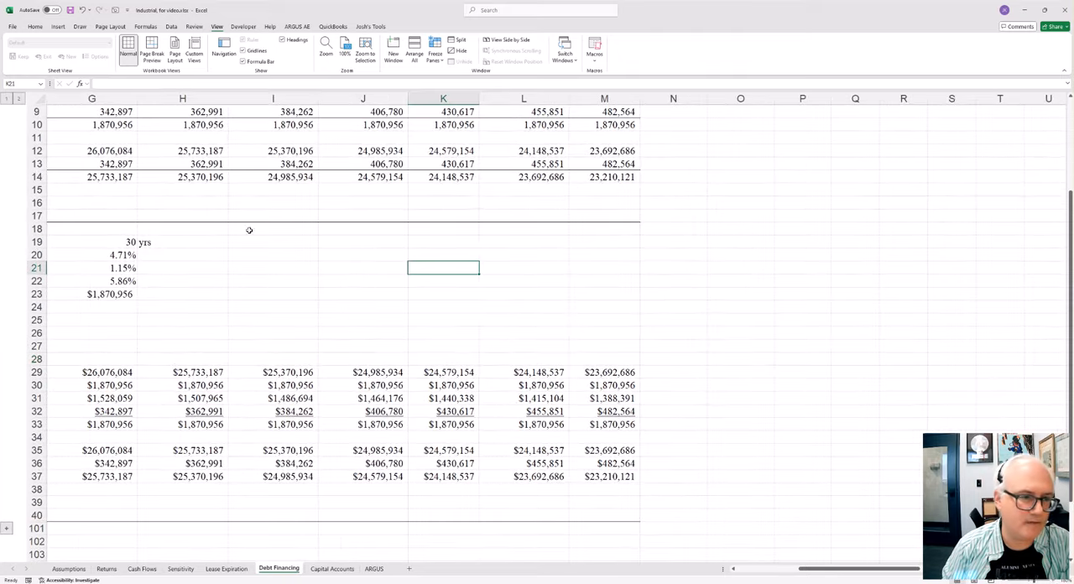
scroll(199, 222, up, 3)
key(Left)
key(Left)
key(Left)
key(Left)
key(Left)
key(Left)
key(Left)
key(Left)
key(Left)
key(Left)
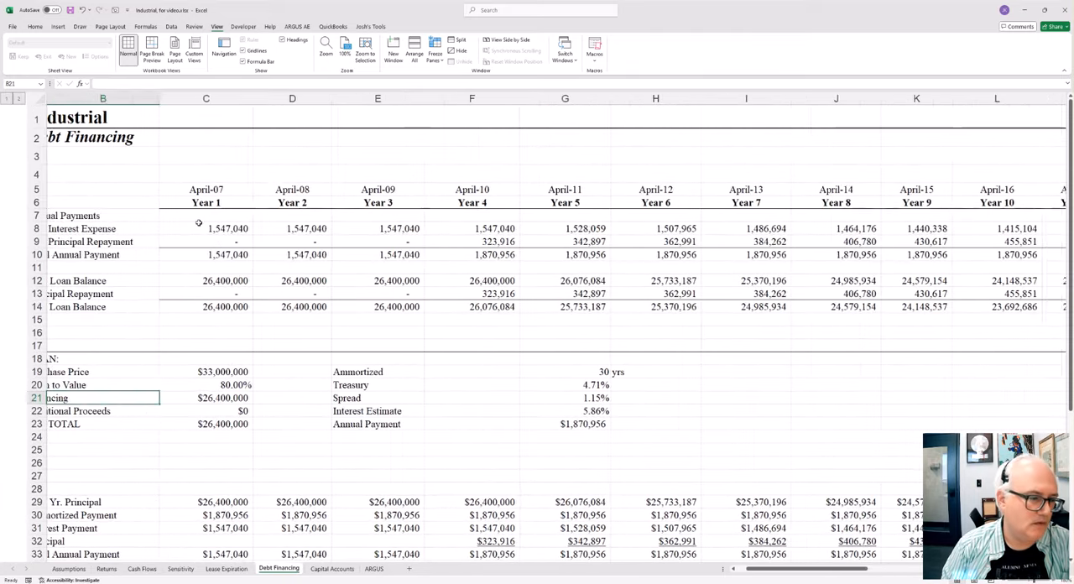
Step: Inspect the Purchase Price, Loan to Value and Financing cells in C19 to C21, including the formula =C19*C20, without changing them
click(254, 382)
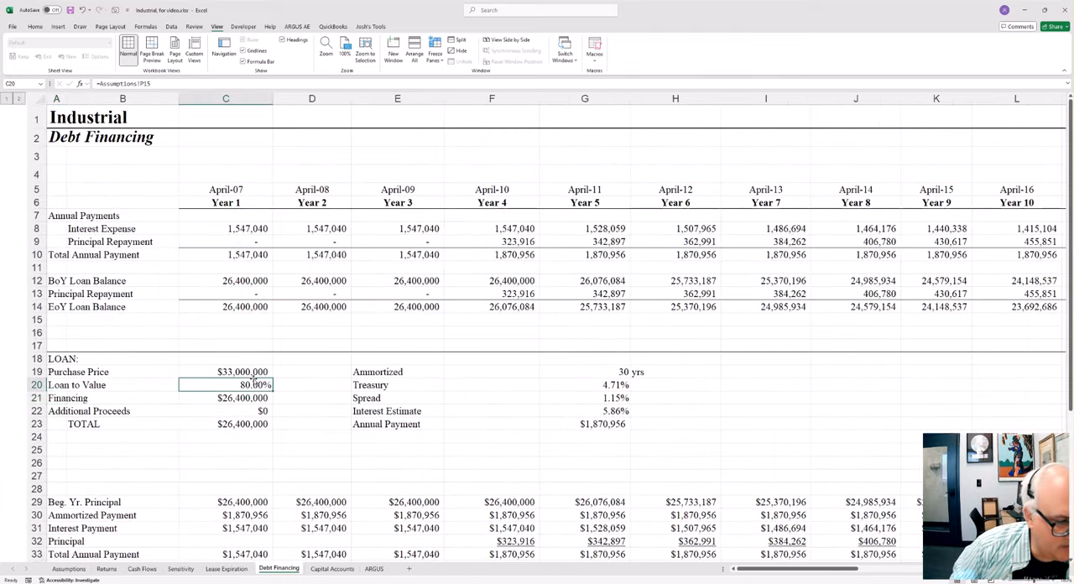
click(256, 371)
key(Down)
key(Down)
text(=C19*C20)
key(Escape)
Step: Inspect the Interest Estimate formula =+G20+G21 in G22 and the Annual Payment formula =-12*PMT(G22/12,G19*12,C23) in G23
key(Right)
key(Up)
key(Right)
key(Right)
key(Right)
key(Right)
key(Left)
key(Down)
key(Down)
text(=+G20+G21)
key(Return)
text(=-12*PMT(G22/12,G19*12,C23))
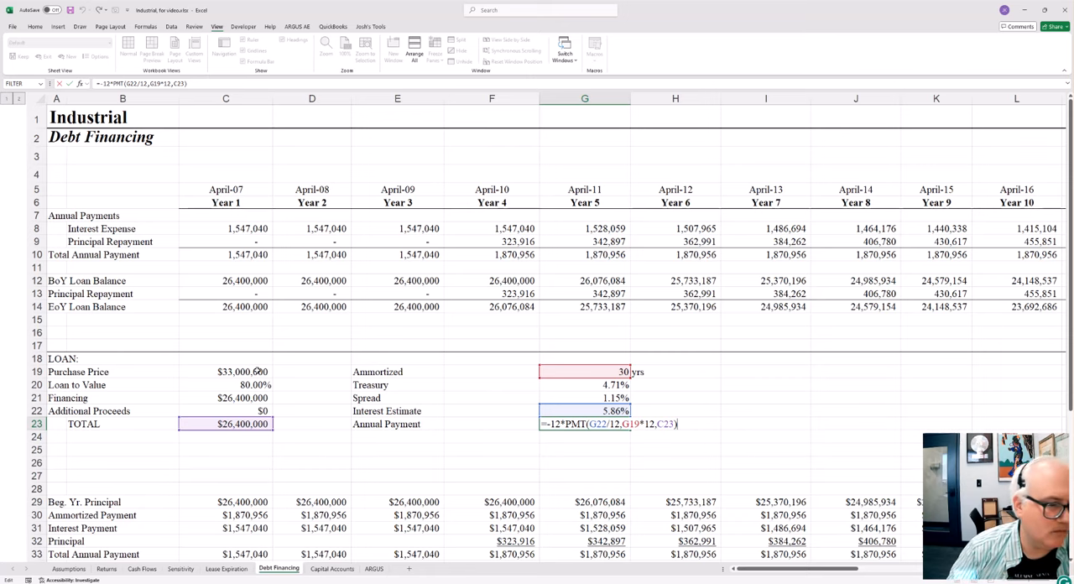
Step: Inspect the Year 1 to Year 3 Principal cells C32 to E32 in the amortization schedule, leaving them blank
key(Left)
key(Left)
key(Up)
key(Up)
key(Up)
key(Up)
key(Up)
key(Up)
key(Down)
key(Down)
key(Down)
key(Down)
key(Down)
key(Down)
key(Down)
key(Down)
key(Down)
key(Down)
key(Down)
key(Down)
key(Down)
key(Down)
key(Down)
key(Down)
key(Down)
key(Down)
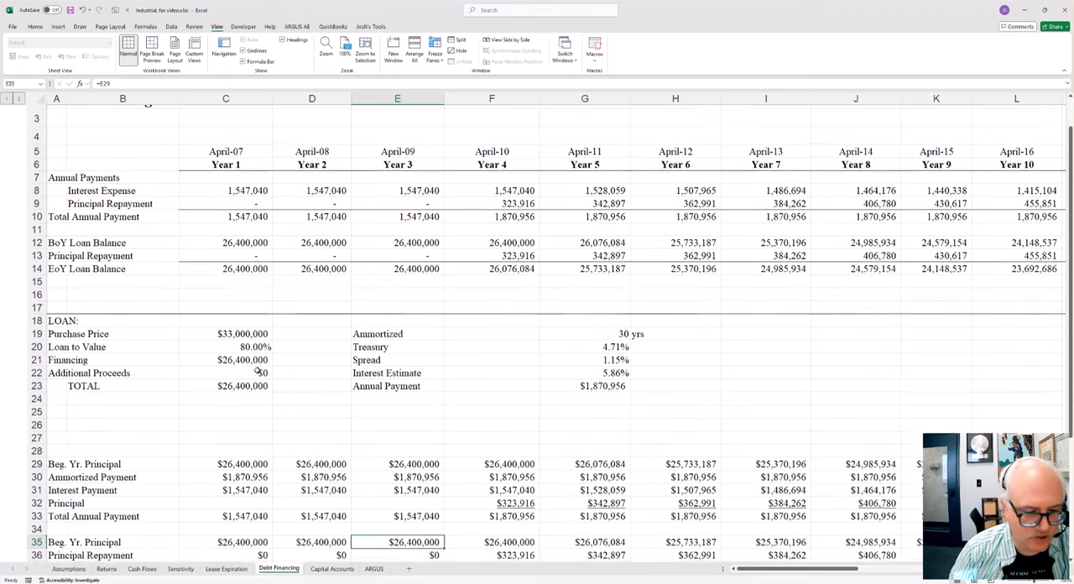
key(Up)
key(Up)
key(Up)
key(Left)
key(Left)
key(Right)
key(Right)
key(Right)
key(Left)
key(Left)
key(Left)
key(Right)
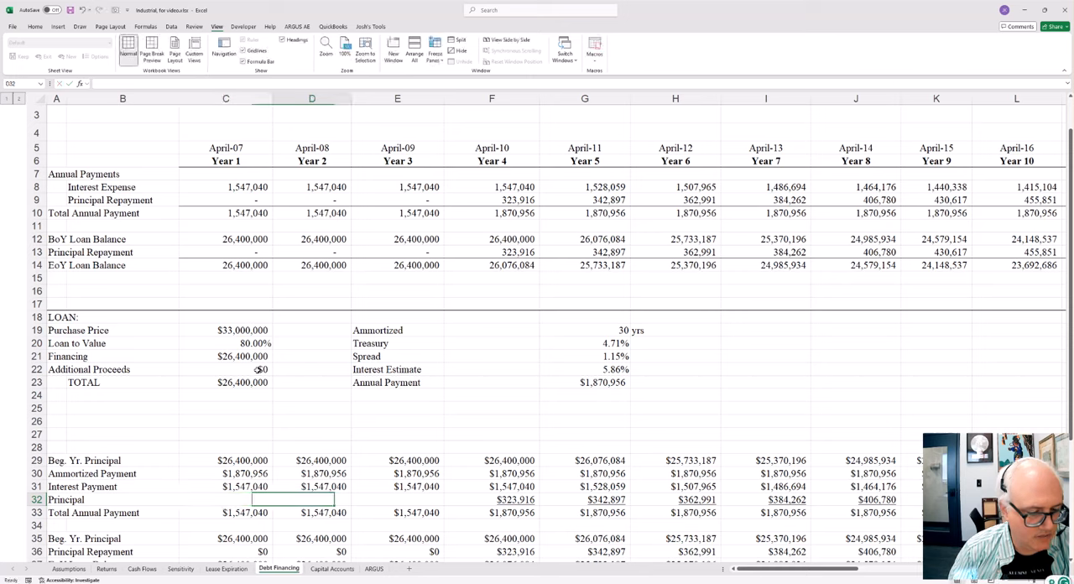
key(Right)
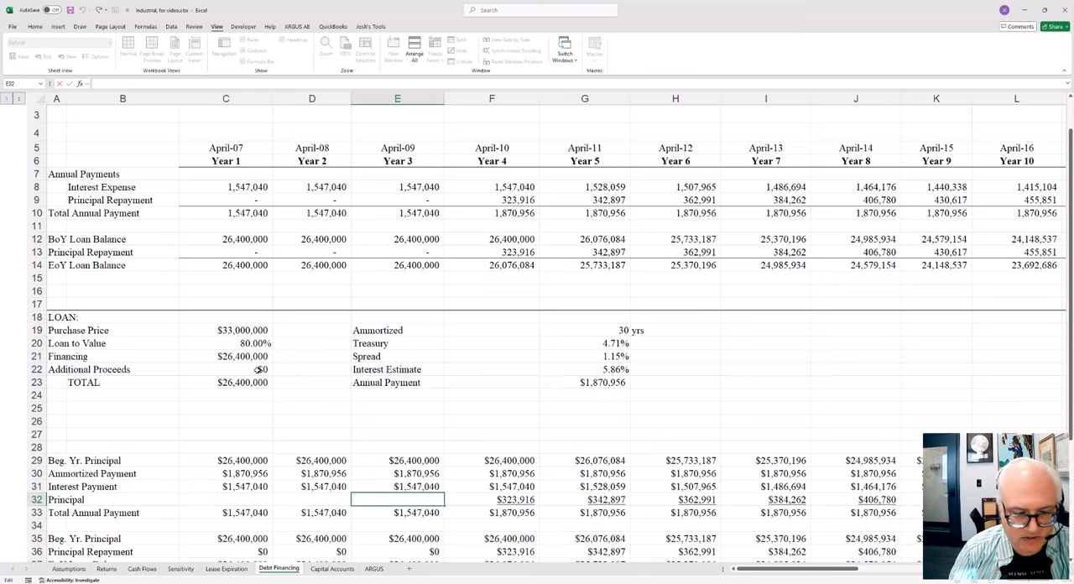
key(Left)
key(Left)
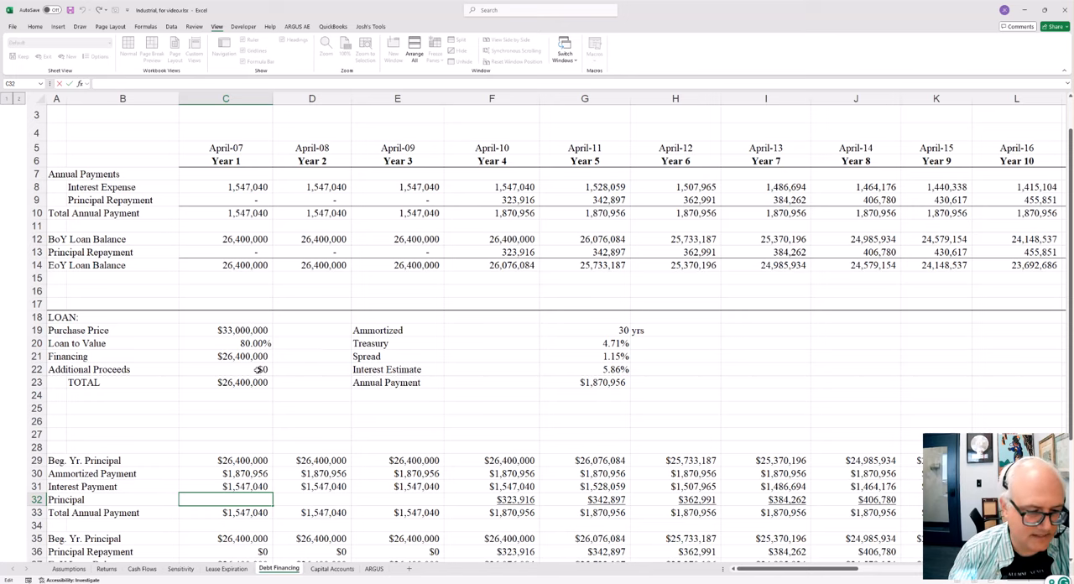
click(281, 358)
click(299, 409)
click(309, 449)
click(256, 500)
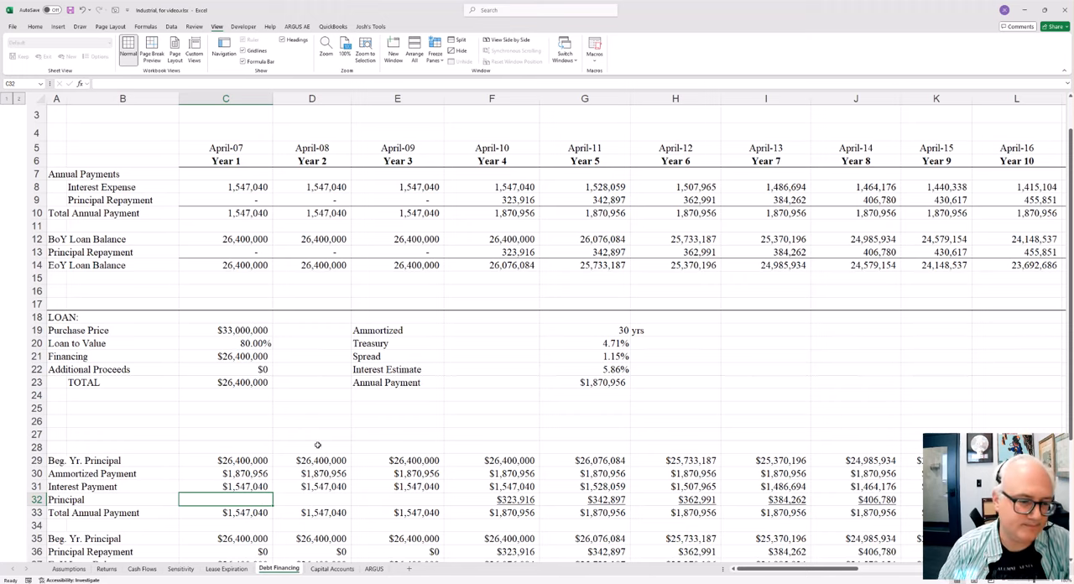
Step: Inspect the Year 1 amortization formulas in column C, from Beg. Yr. Principal in C29 down to Principal Repayment in C36
scroll(346, 470, down, 3)
click(265, 342)
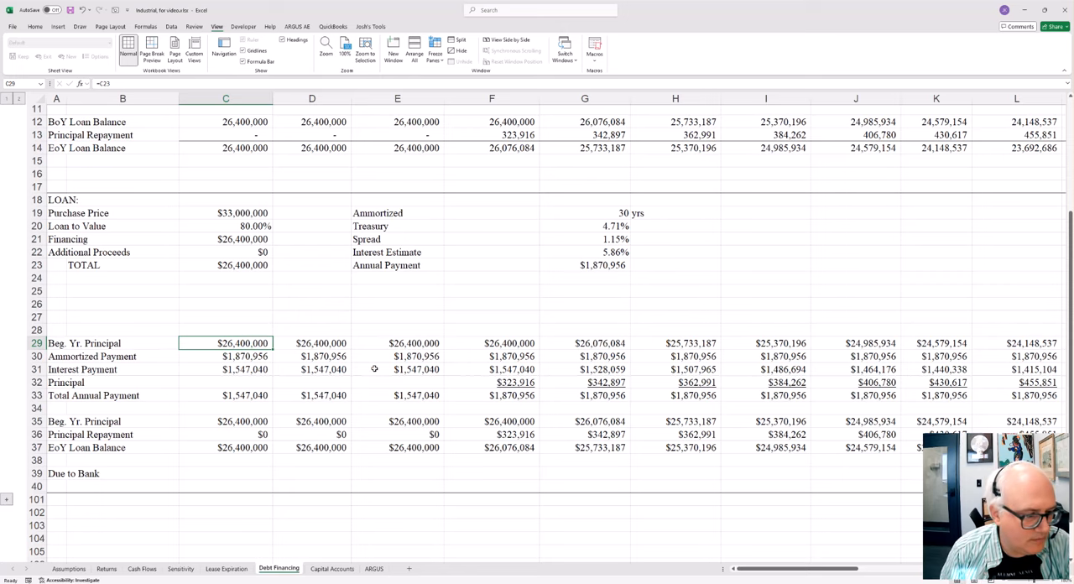
key(Down)
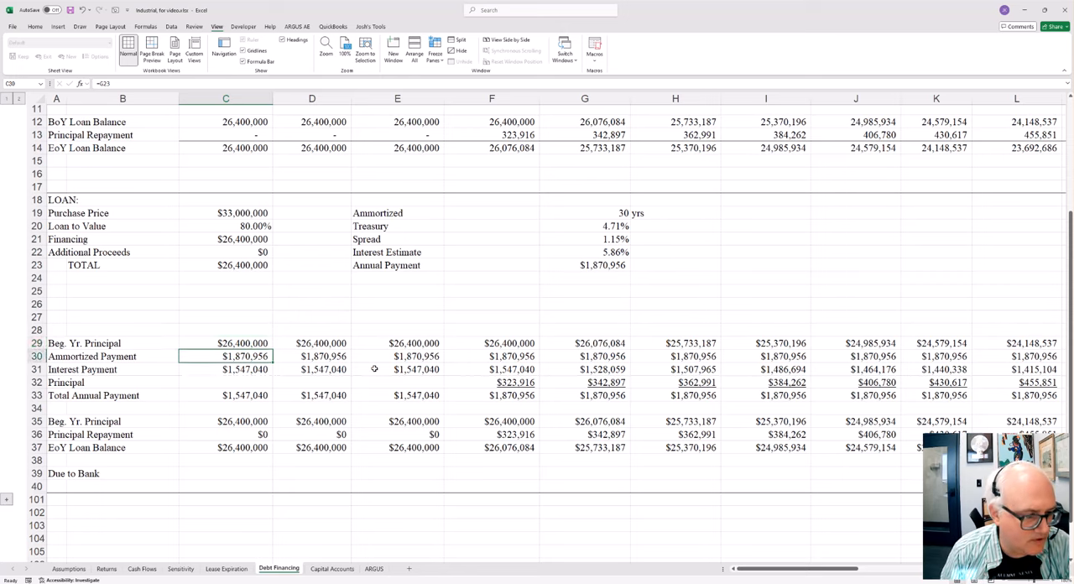
key(Down)
key(Down)
key(Down)
key(Down)
key(Down)
key(Down)
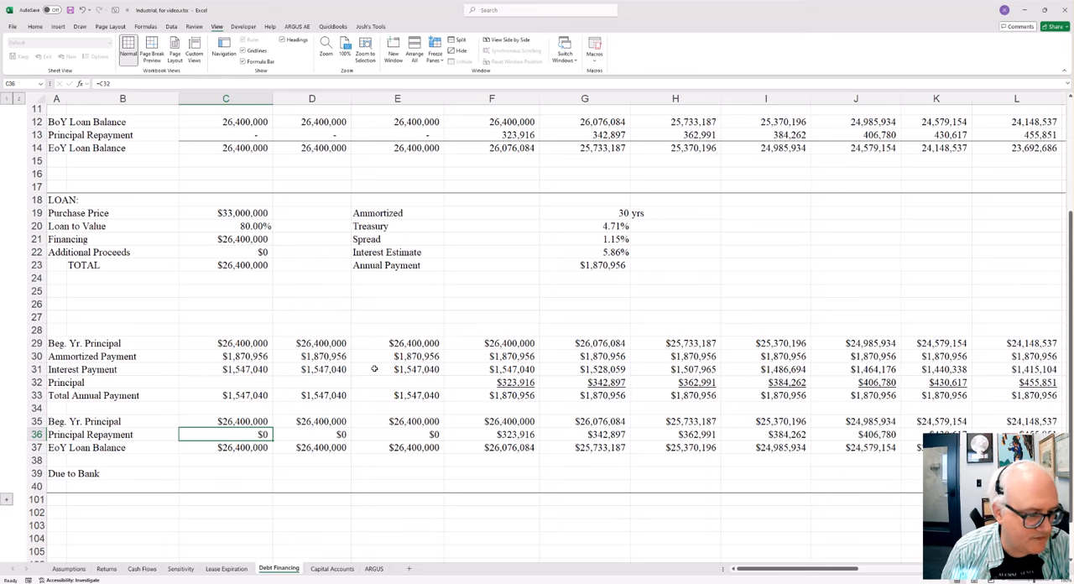
Step: Highlight the Ammortized Payment label and its Year 1 amount in A30:C30
key(Left)
key(Up)
key(Up)
key(Up)
key(Up)
key(Up)
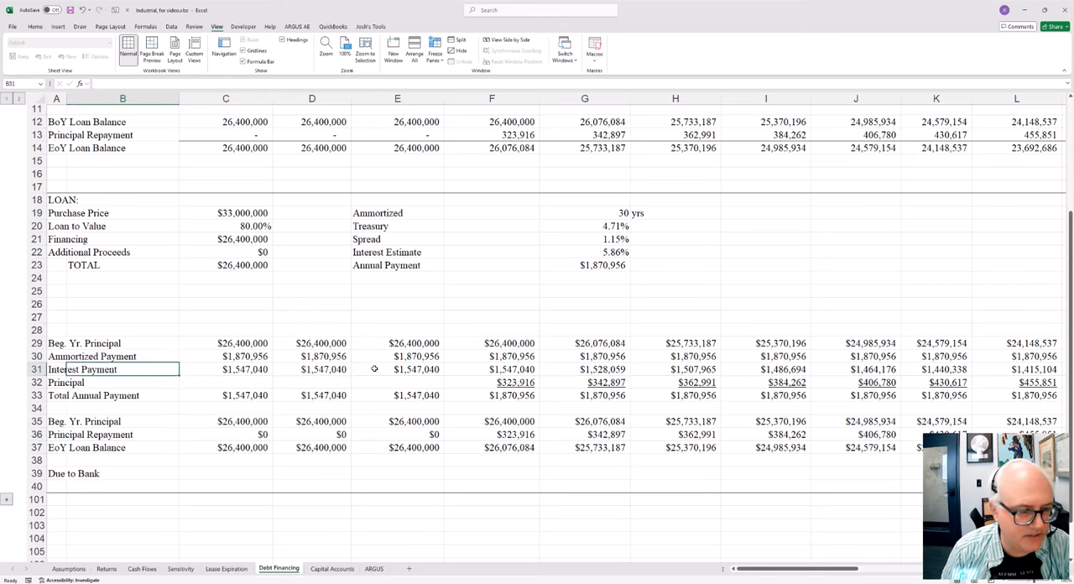
key(Up)
key(Left)
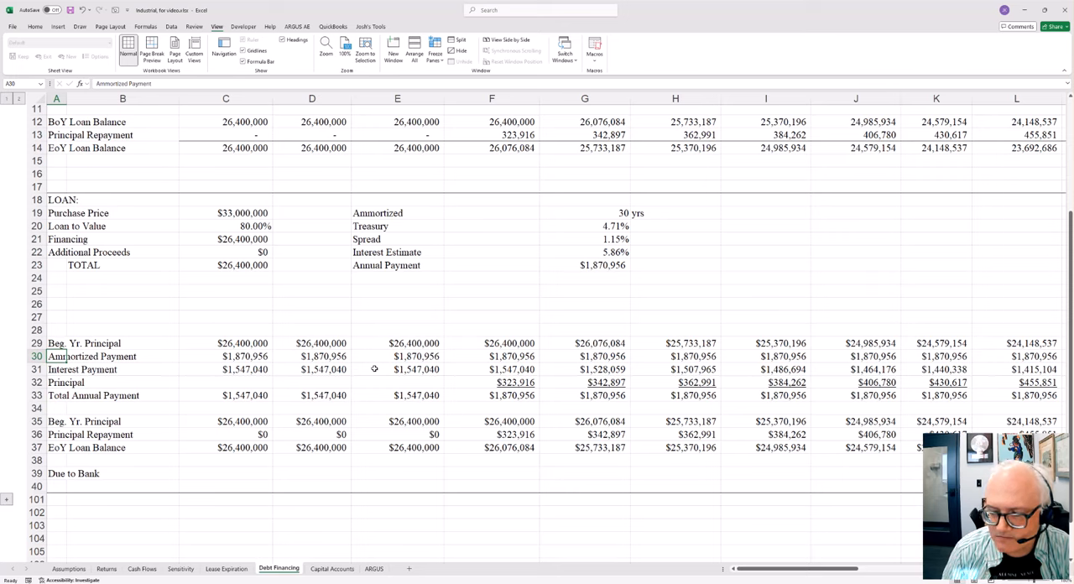
key(shift+Right)
key(shift+Right)
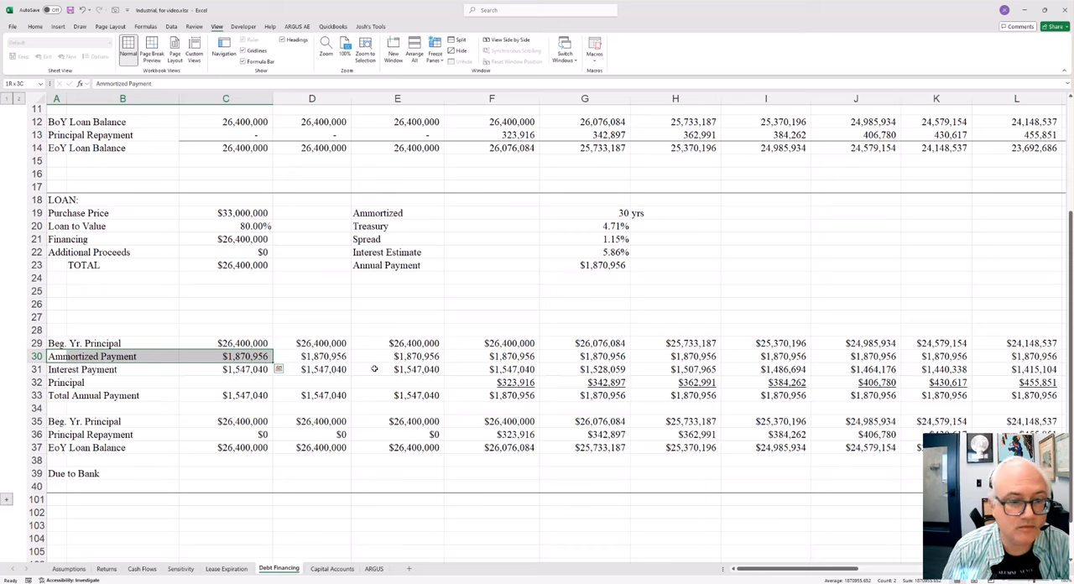
key(Up)
key(Up)
key(Down)
key(Down)
key(Right)
key(Right)
key(Left)
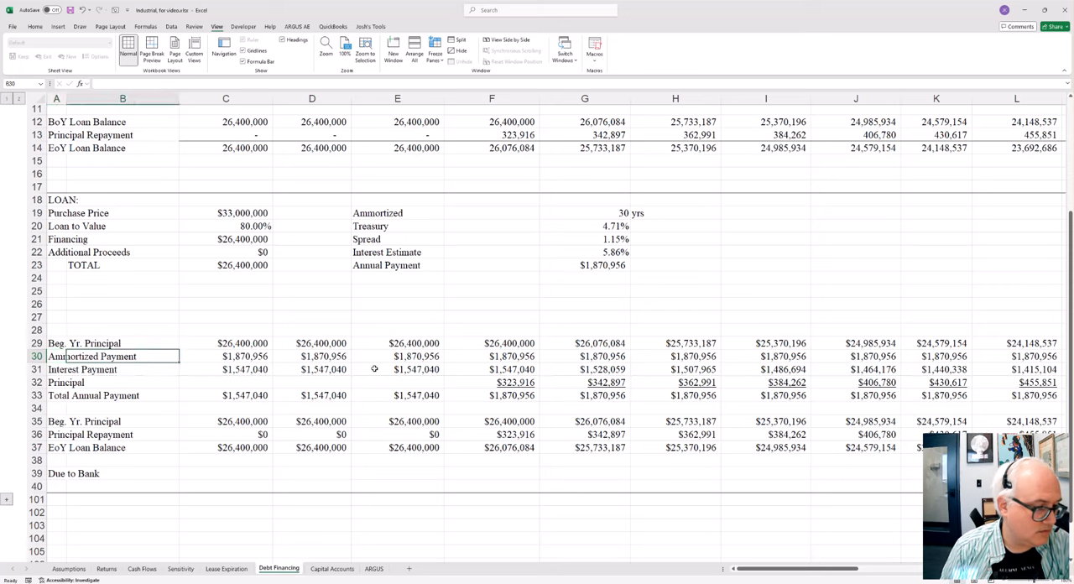
key(Left)
key(Right)
key(Right)
key(Left)
key(Left)
key(Right)
key(Right)
key(Up)
key(Up)
key(Up)
key(Up)
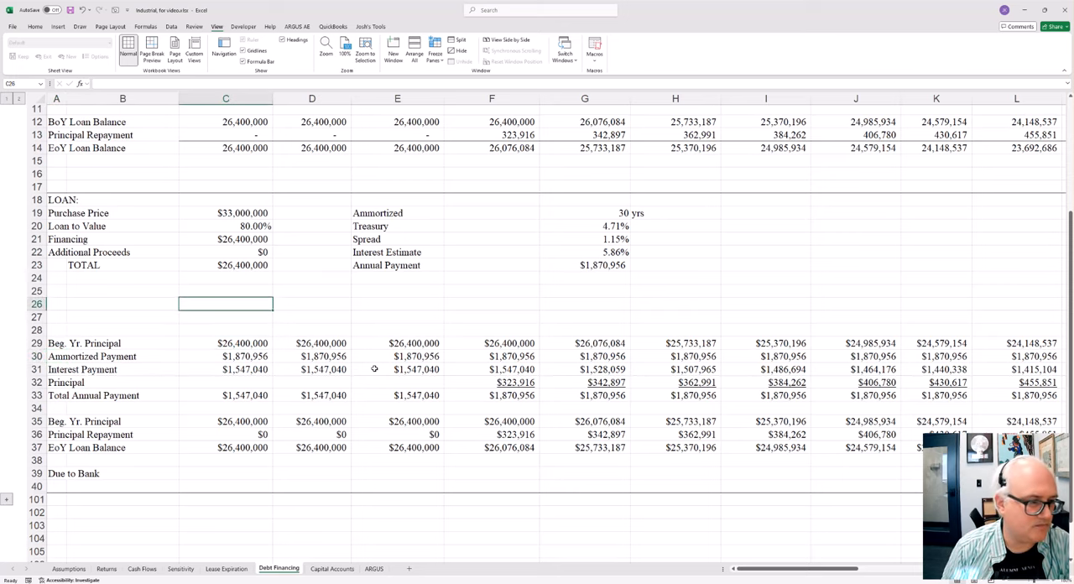
Step: Inspect the Year 4 Principal Repayment formula =F32+F51 in F9 and the Ammortized term's link =Assumptions!P16 in G19
scroll(276, 236, up, 3)
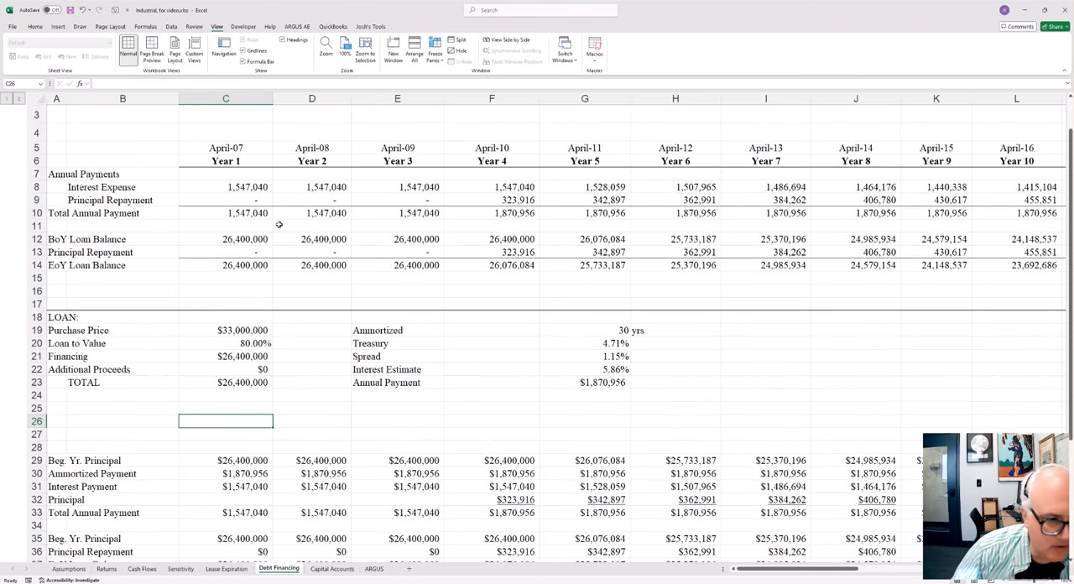
click(502, 202)
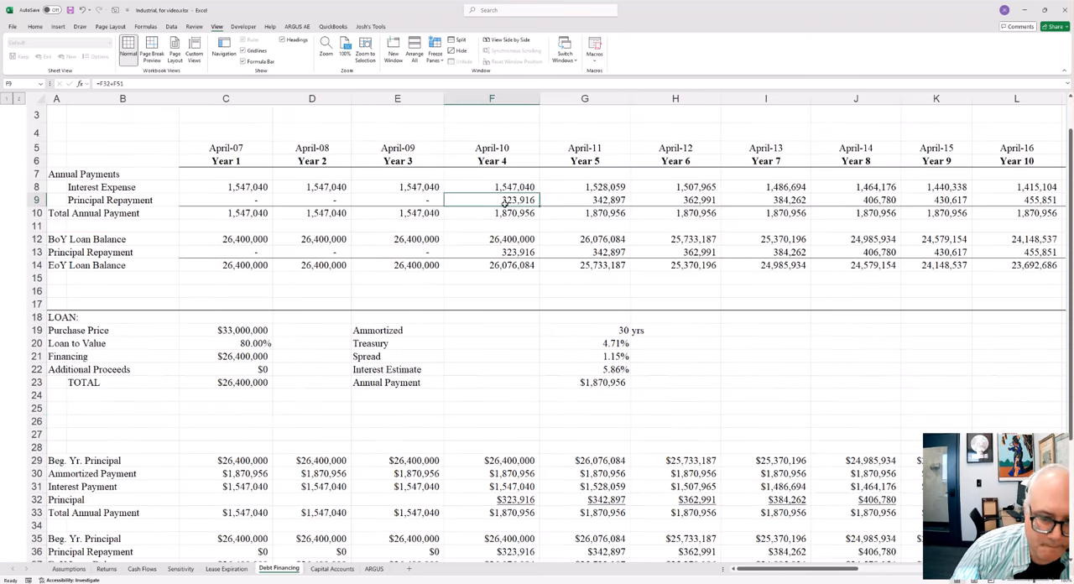
click(608, 328)
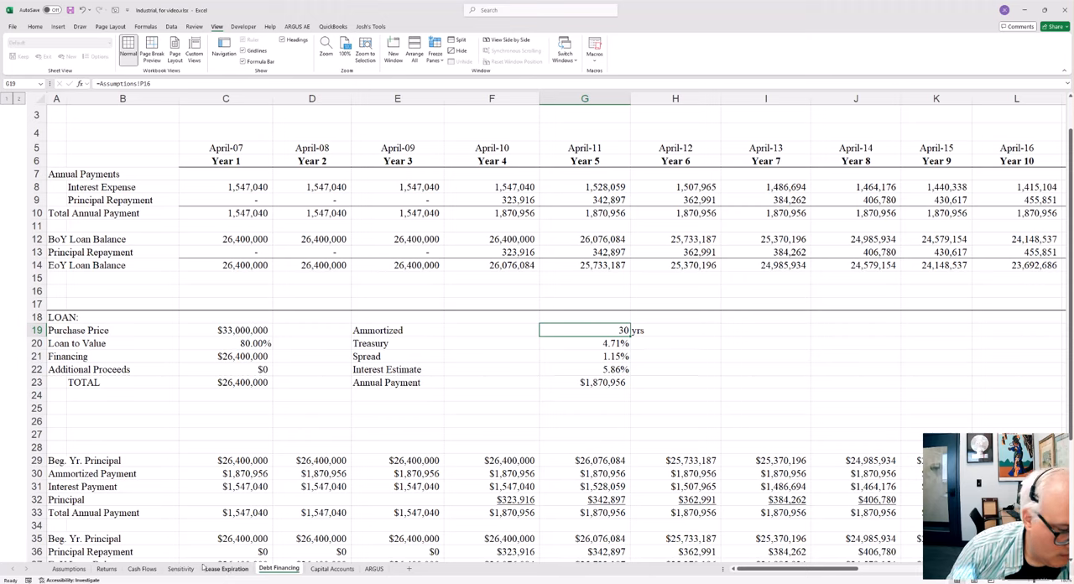
Step: Open the Cash Flows sheet and enlarge the view so the Pro Forma Property Cash Flows table is readable from its first rows
click(141, 568)
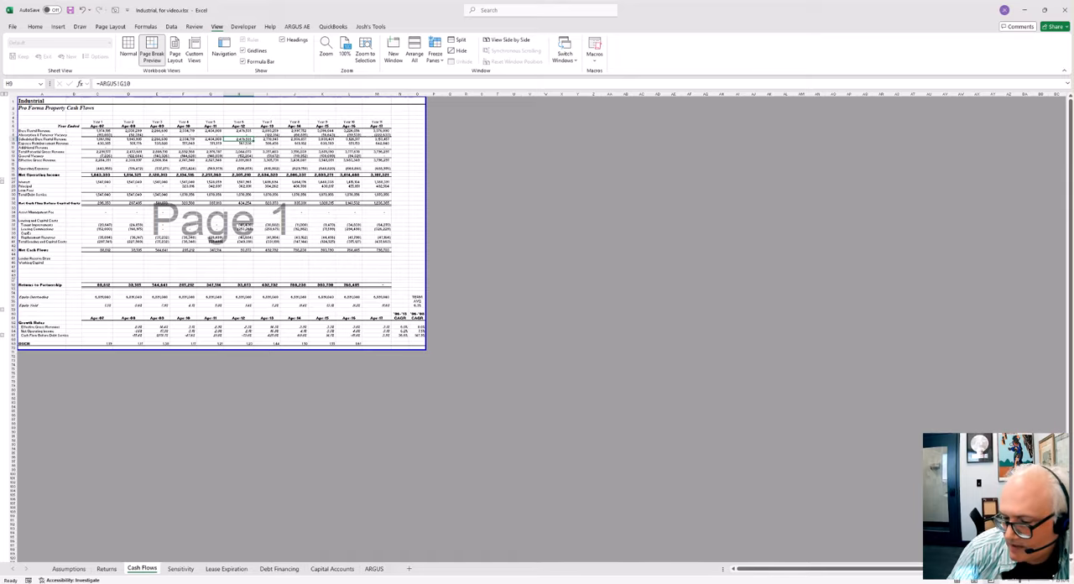
click(1053, 581)
click(1053, 581)
click(1053, 580)
click(1052, 581)
click(1052, 581)
click(1052, 580)
click(1053, 581)
click(1053, 581)
scroll(386, 421, up, 3)
click(375, 279)
key(Left)
key(Left)
key(Left)
key(Left)
key(Left)
key(Left)
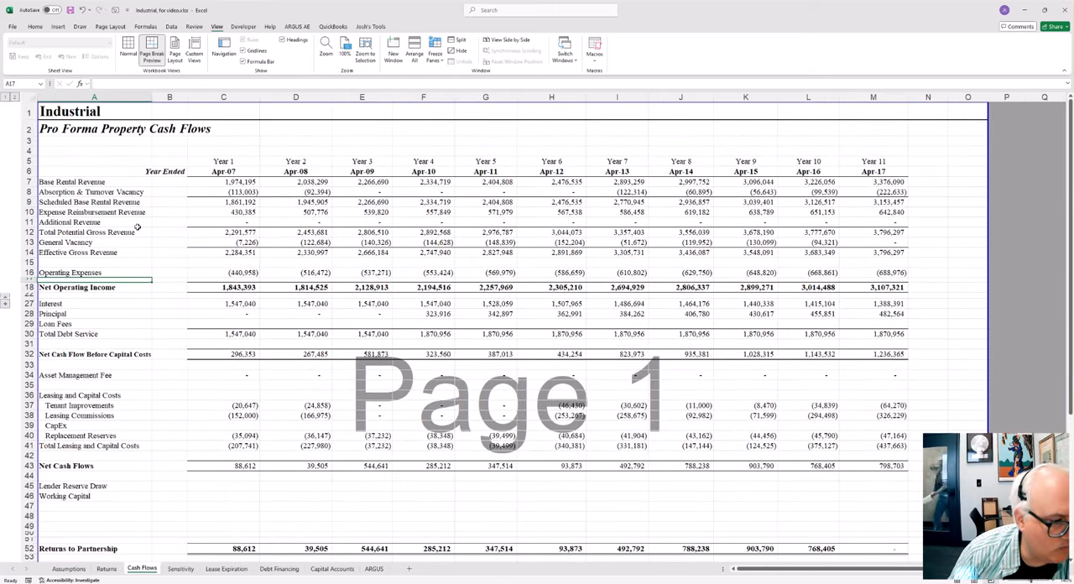
Step: Inspect the Year 1 formulas in column C, from Expense Reimbursement Revenue in C10 down to General Vacancy in C13
click(198, 208)
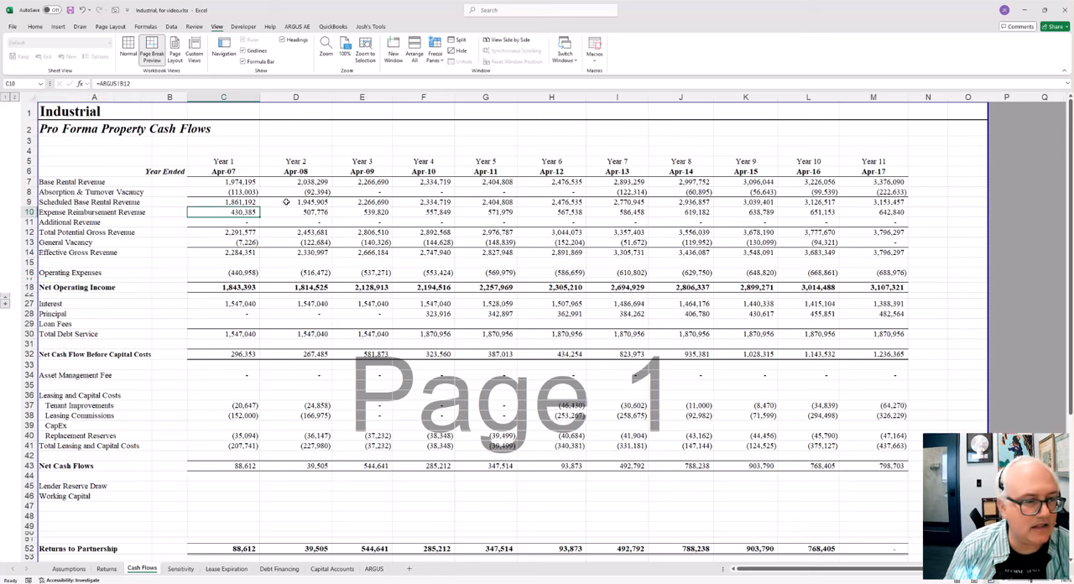
key(F2)
key(Escape)
key(Down)
key(Down)
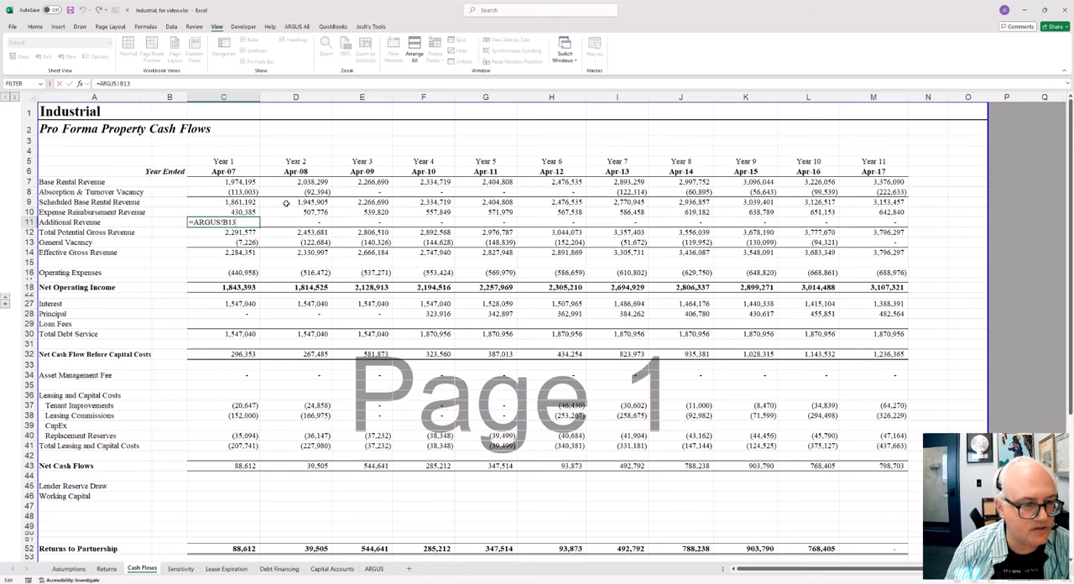
key(alt+equal)
key(Return)
key(F2)
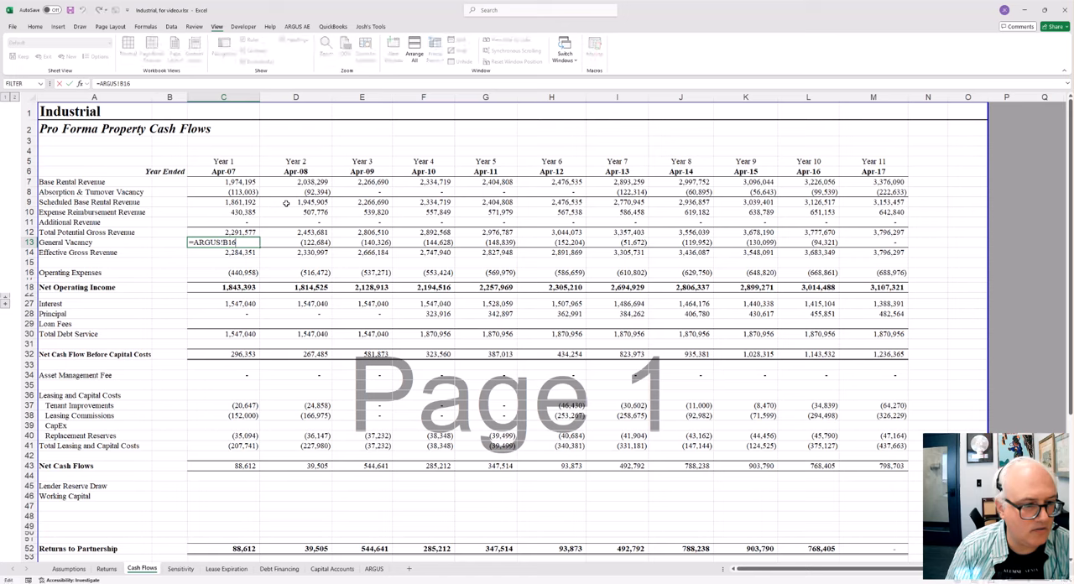
key(Return)
Step: Inspect the Year 1 formulas for Effective Gross Revenue in C14 and Operating Expenses in C16
key(F2)
key(Return)
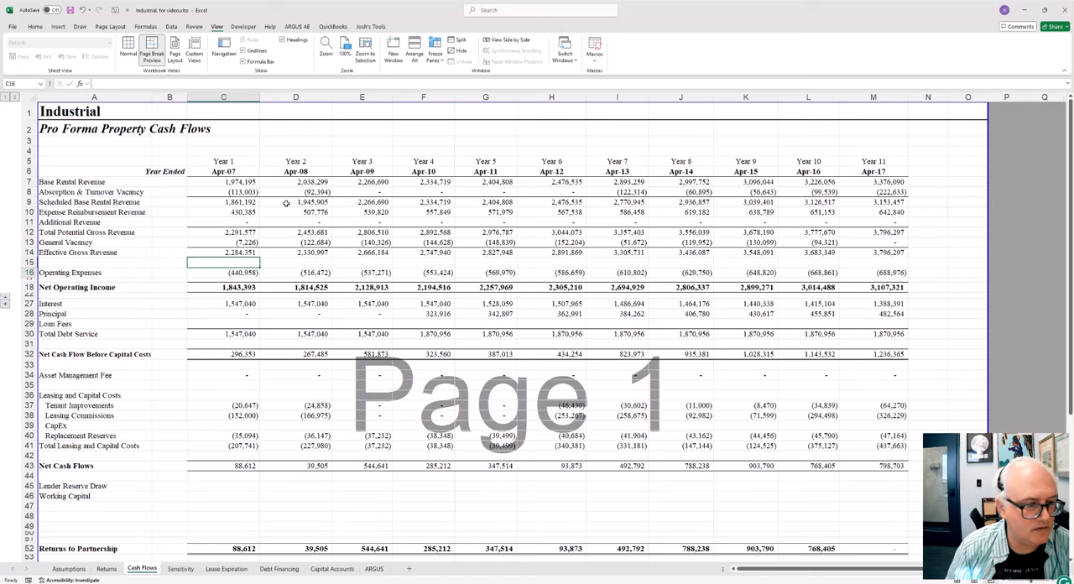
key(Down)
key(F2)
key(Return)
key(Down)
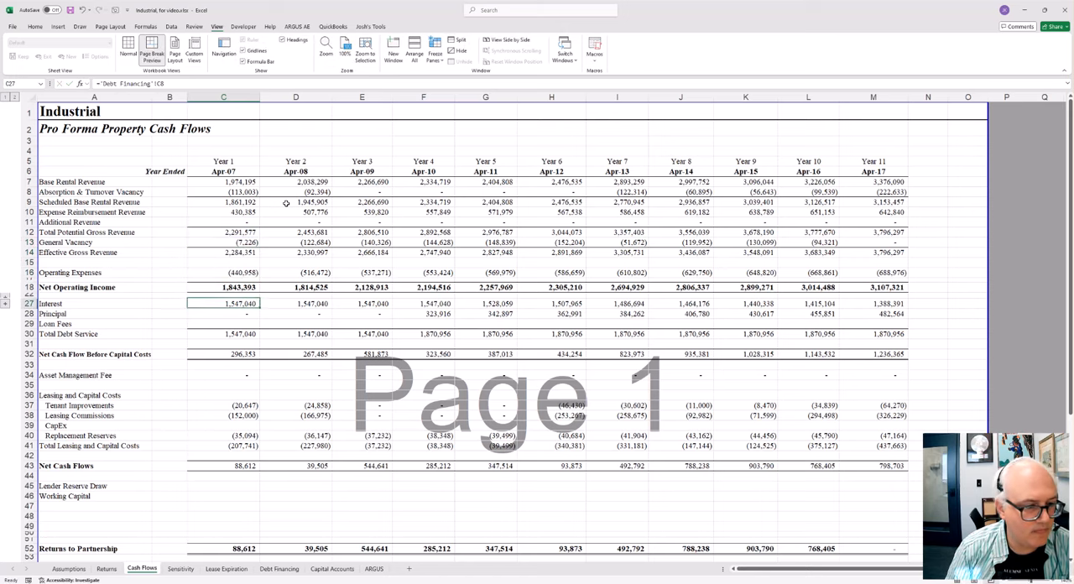
Step: Inspect the Year 1 Interest link ='Debt Financing'!C8 in C27 and the Net Cash Flow Before Capital Costs formula =C18-C30 in C32
key(F2)
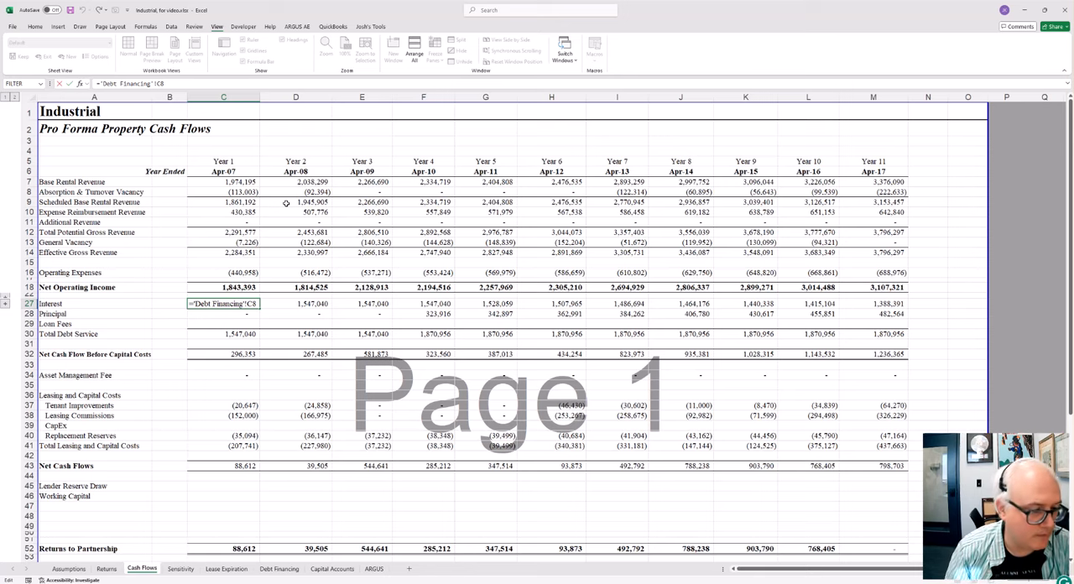
key(Return)
key(Down)
key(Down)
key(Down)
key(Down)
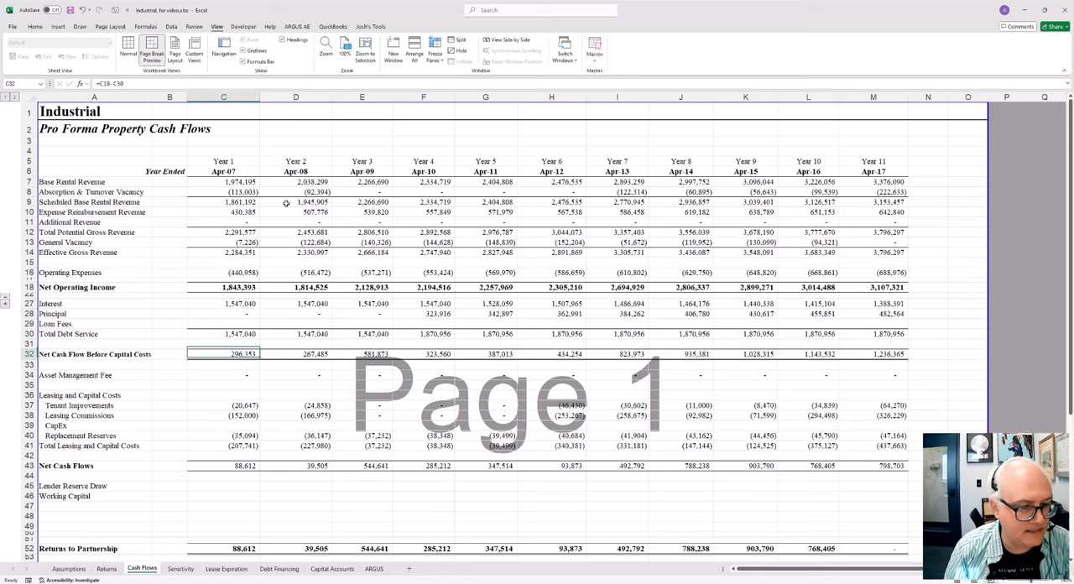
key(F2)
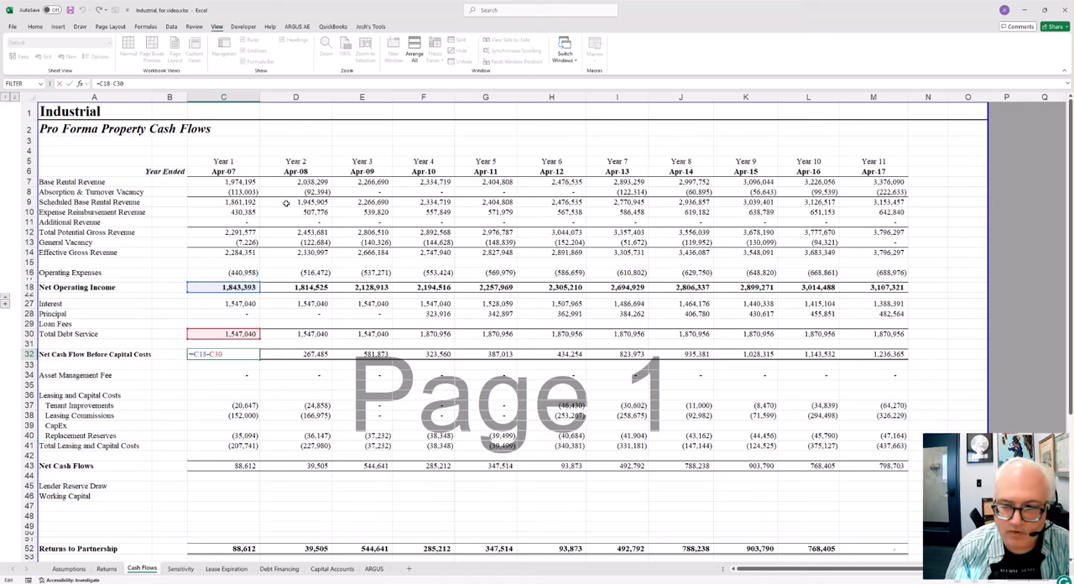
key(Escape)
Step: Inspect the Year Ended EOMONTH formulas for Years 2 to 4 in D6 to F6
key(Up)
key(Up)
key(Up)
key(Up)
key(Up)
key(Up)
key(Up)
key(Up)
key(Up)
key(Up)
key(Up)
key(Up)
key(Up)
key(Up)
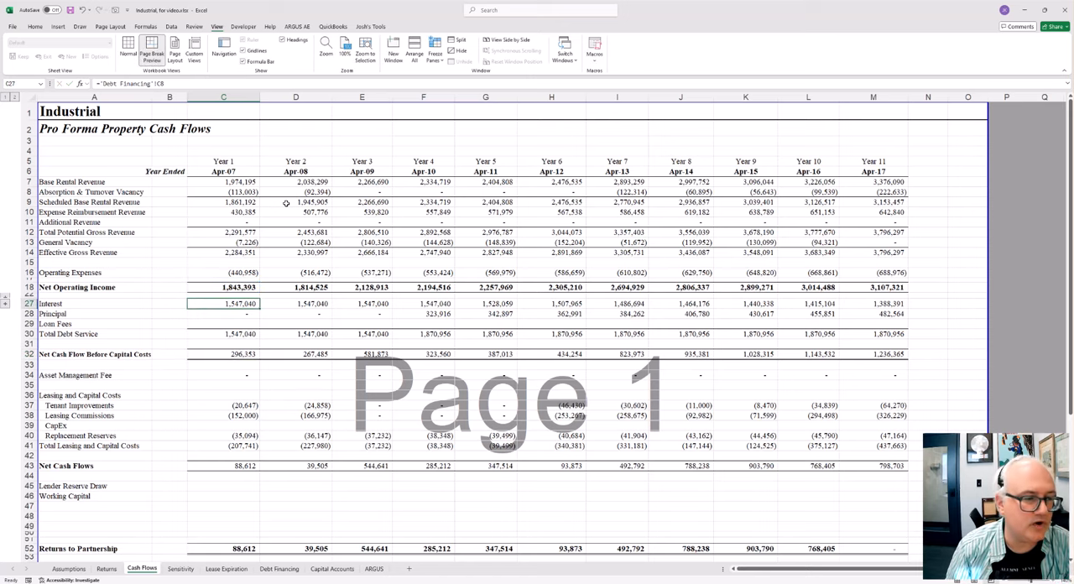
key(Up)
key(Up)
key(Up)
key(Up)
key(Right)
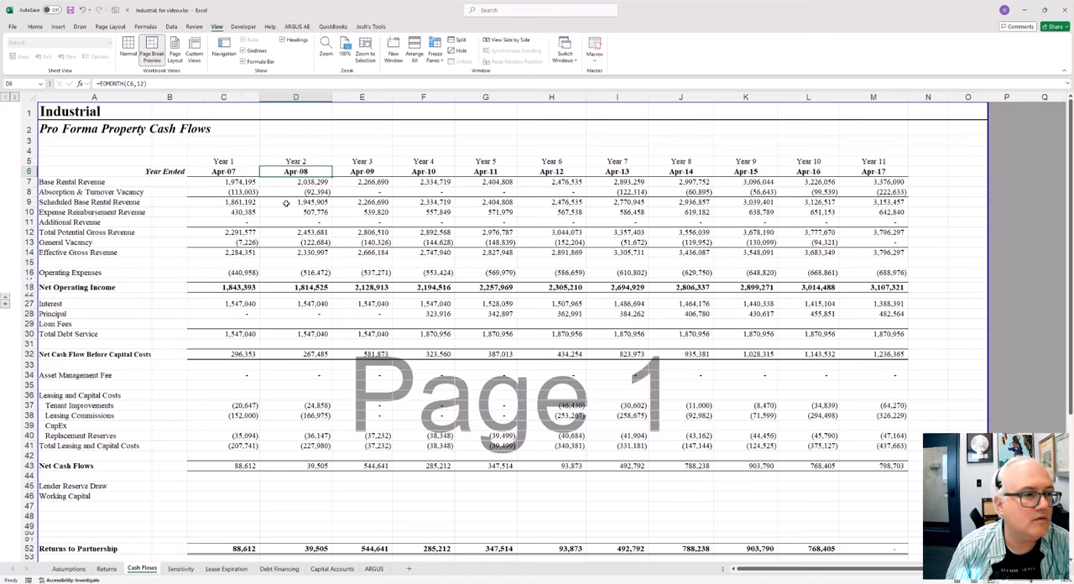
key(F2)
key(Escape)
key(Right)
key(F2)
key(Escape)
key(Right)
key(F2)
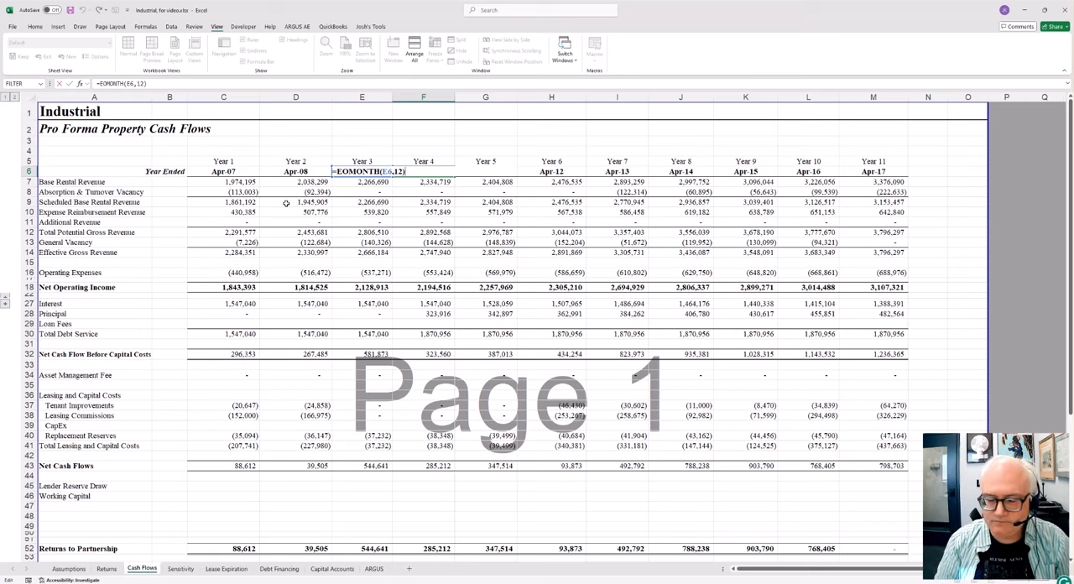
key(Return)
Step: Review the lower cash flow rows, from leasing and capital costs through Returns to Partnership, Equity Yield, Growth Rates and DSCR
key(Down)
key(Down)
key(Down)
key(Down)
key(Down)
key(Down)
key(Down)
key(Down)
key(Down)
key(Down)
key(Down)
key(Down)
key(Down)
key(Down)
key(Down)
key(Down)
key(Down)
key(Down)
key(Down)
key(Down)
key(Down)
key(Down)
key(Down)
key(Down)
key(Down)
key(Down)
key(Down)
key(Down)
key(Down)
key(Down)
key(Down)
key(Down)
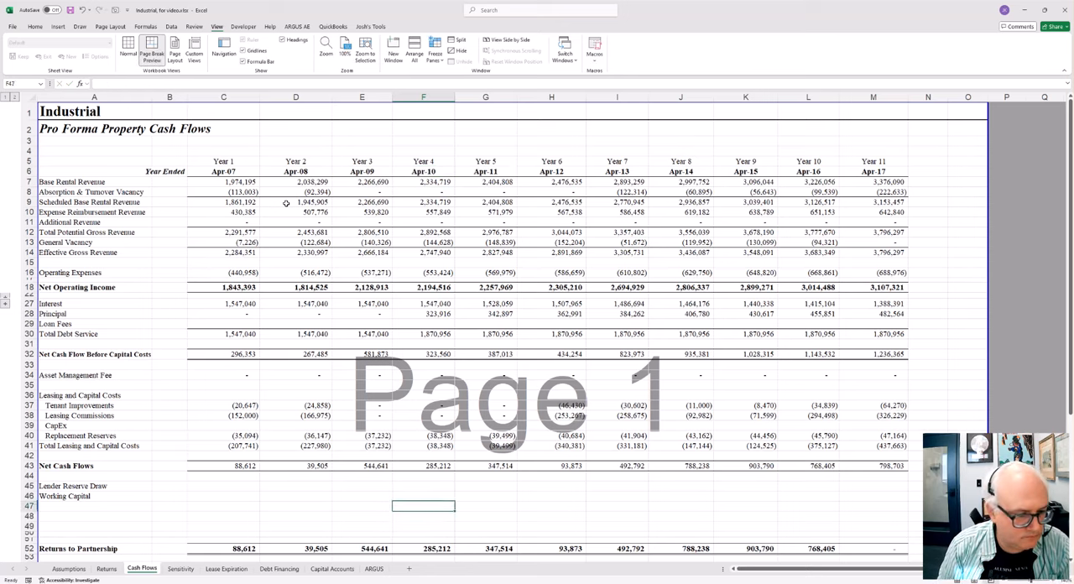
key(Down)
key(Down)
key(Down)
key(Down)
key(Down)
key(Down)
key(Down)
key(Down)
key(Down)
key(Down)
key(Down)
key(Down)
key(Down)
key(Down)
key(Down)
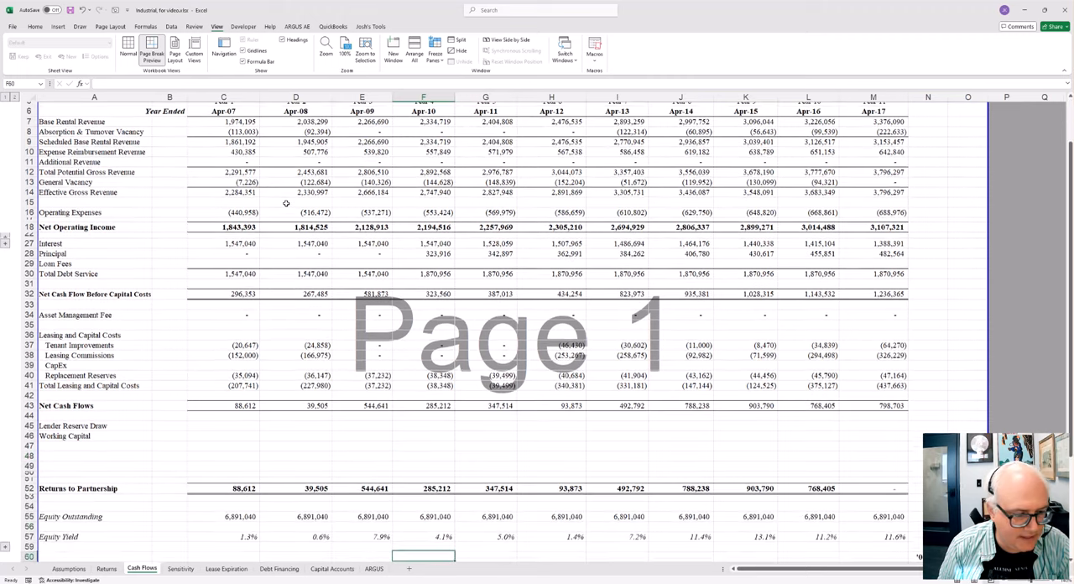
key(Down)
key(Down)
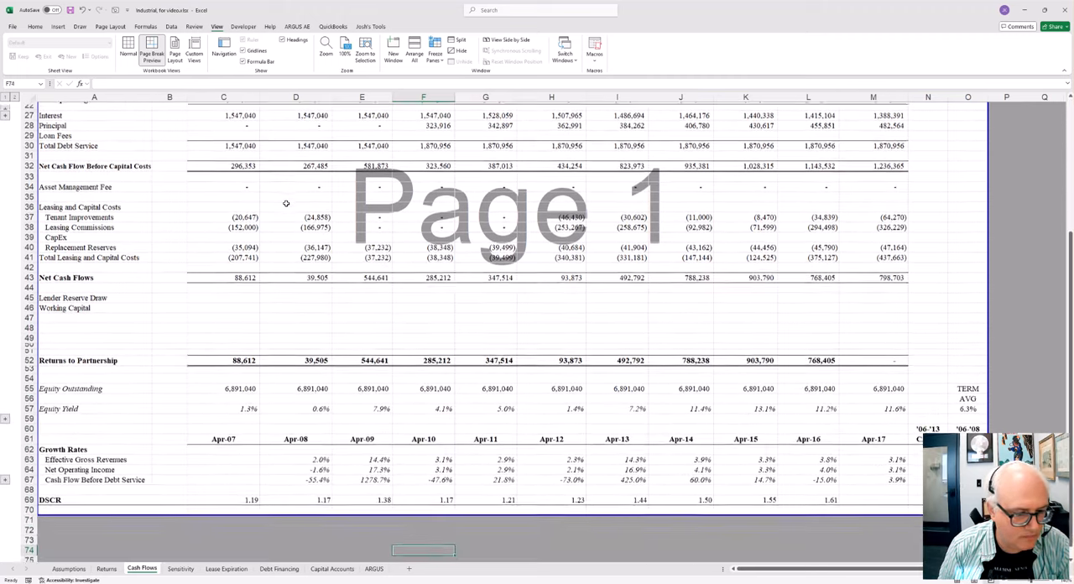
key(Up)
key(Up)
key(Up)
key(Up)
key(Up)
key(Up)
key(Up)
key(Up)
key(Up)
key(Up)
key(Up)
key(Up)
key(Up)
key(Up)
key(Up)
key(Up)
key(Up)
key(Up)
key(Up)
key(Up)
key(Up)
key(Up)
key(Up)
key(Up)
key(Up)
key(Up)
key(Up)
key(Up)
key(Up)
key(Up)
key(Up)
key(Up)
key(Up)
key(Up)
key(Up)
key(Up)
key(Up)
key(Up)
key(Up)
key(Up)
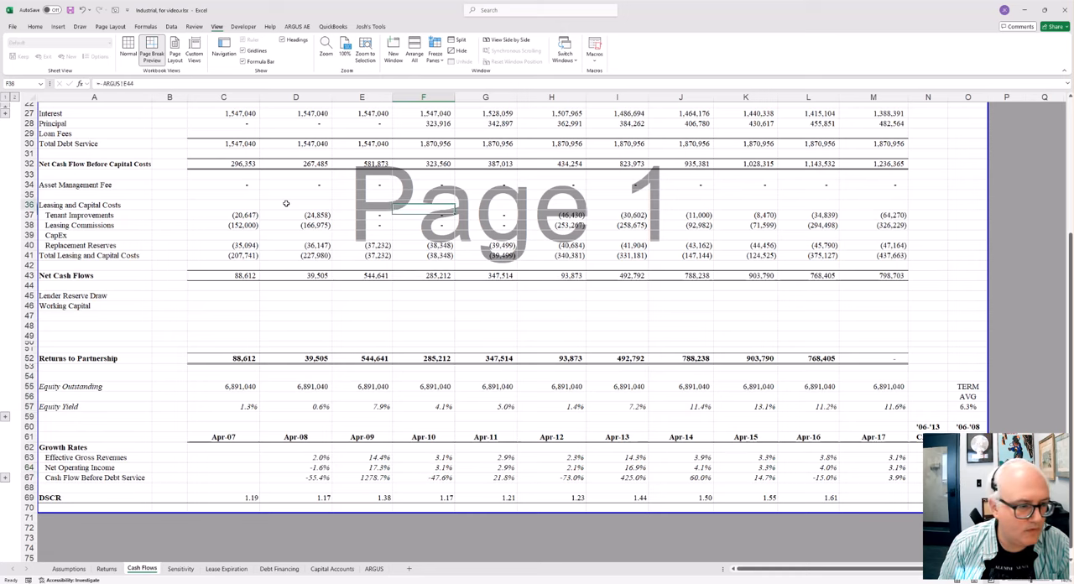
Step: Inspect the Year 1 Leasing and Capital Costs cells in column C, including the Replacement Reserves formula =-ARGUS!B47 in C40
click(239, 214)
key(Down)
key(Down)
key(Down)
key(F2)
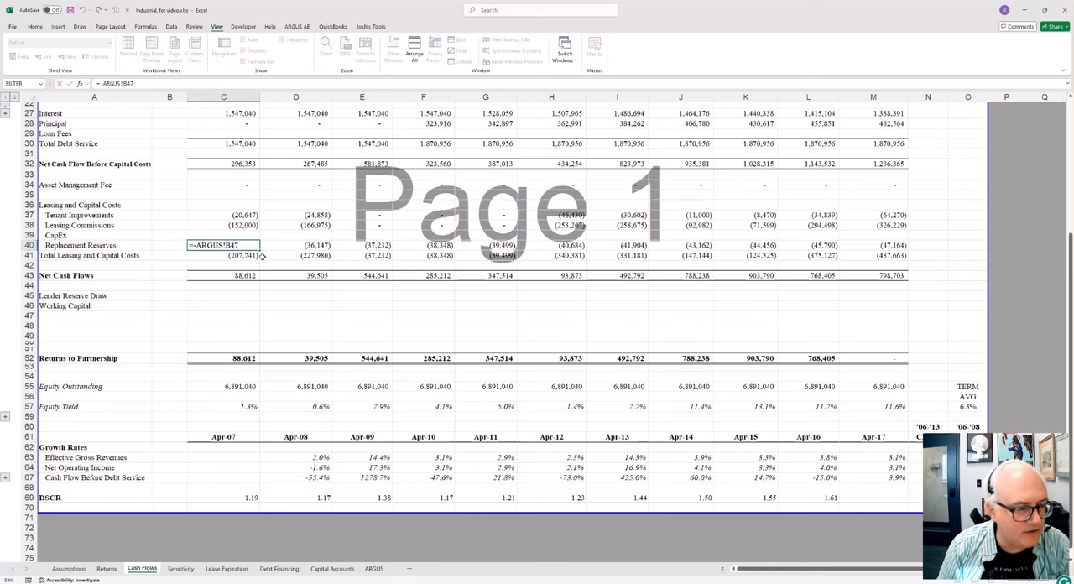
key(Escape)
Step: Highlight the Lender Reserve Draw and Working Capital area A45:M50 and the Cash Flow Before Debt Service and DSCR rows in A67:F70
drag(125, 294, 859, 343)
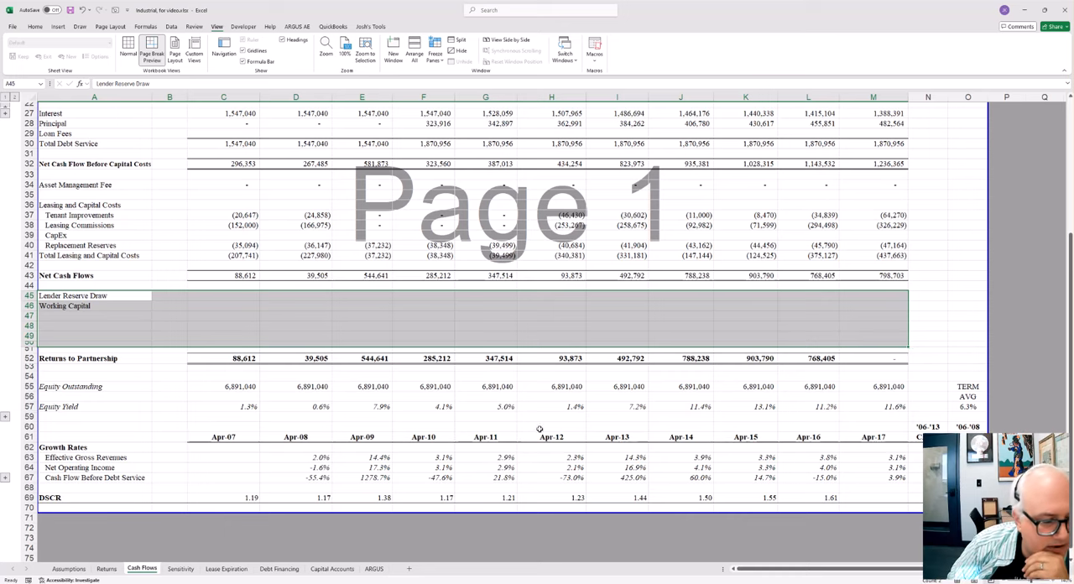
mouse_move(119, 478)
mouse_down()
mouse_move(313, 479)
mouse_move(395, 509)
mouse_up()
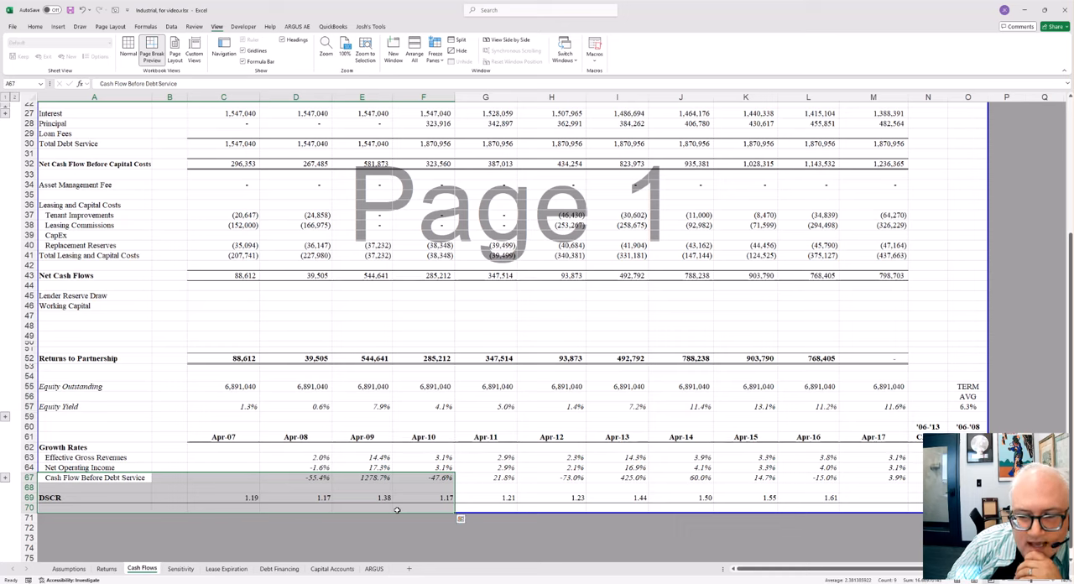
Step: Highlight the Lender Reserve Draw row, the Working Capital row in A46:D46, and the block A44:C48 beneath Net Cash Flows
click(111, 295)
drag(111, 294, 397, 299)
drag(143, 305, 282, 302)
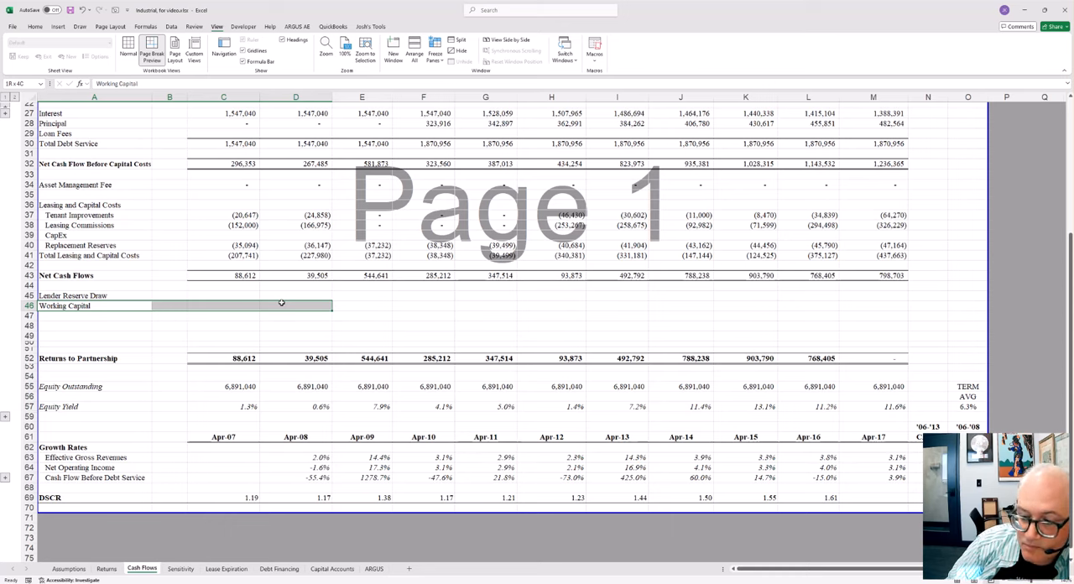
drag(281, 303, 281, 303)
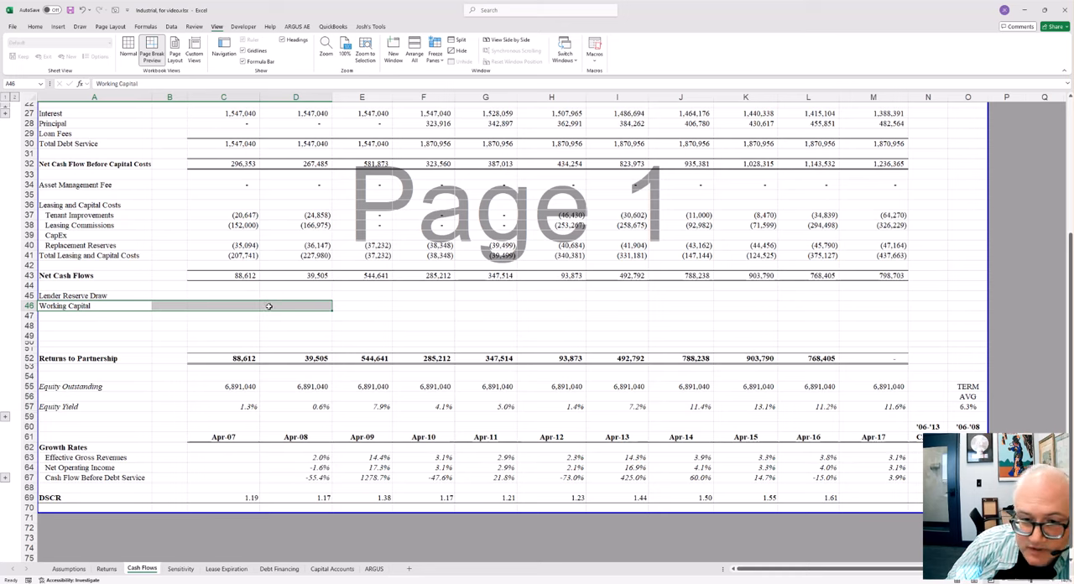
click(85, 282)
drag(85, 282, 217, 321)
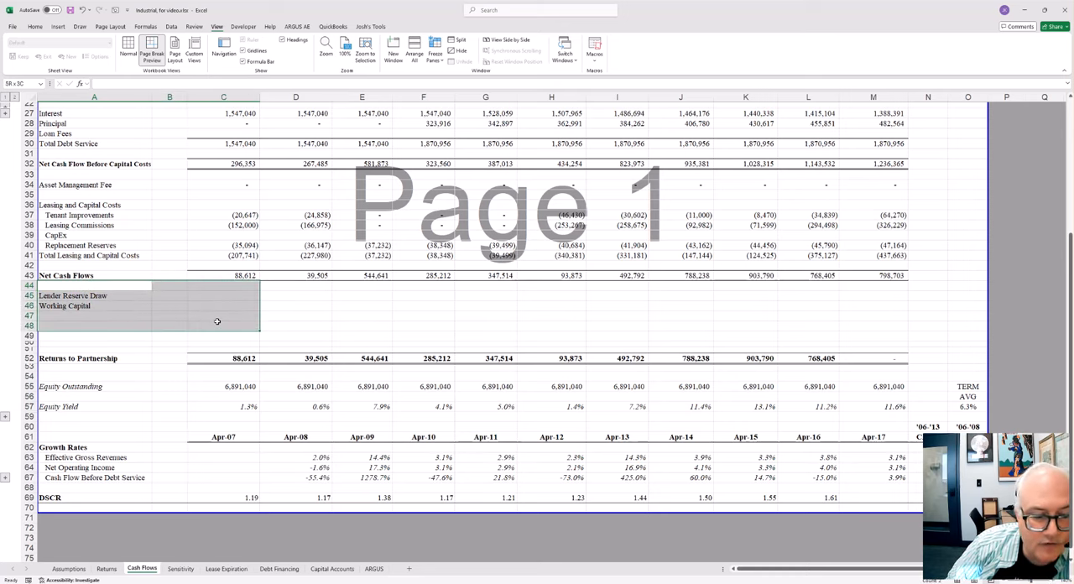
drag(217, 321, 219, 324)
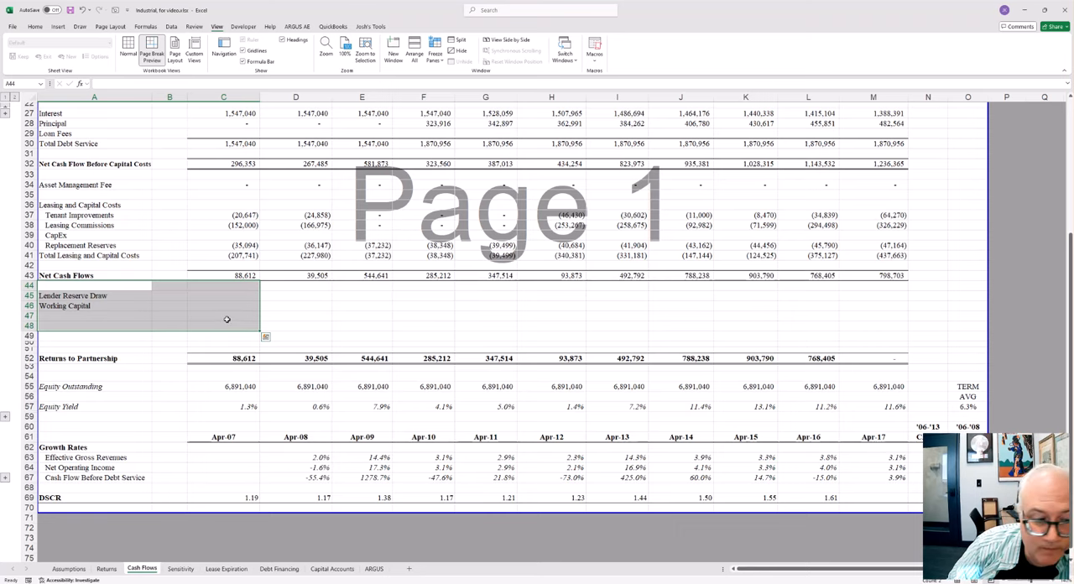
Step: Highlight the cash flow sections one after another: operating income A7:G18, debt service A27:G33, capital costs A34:G44 and reserves A45:H49
scroll(272, 319, up, 4)
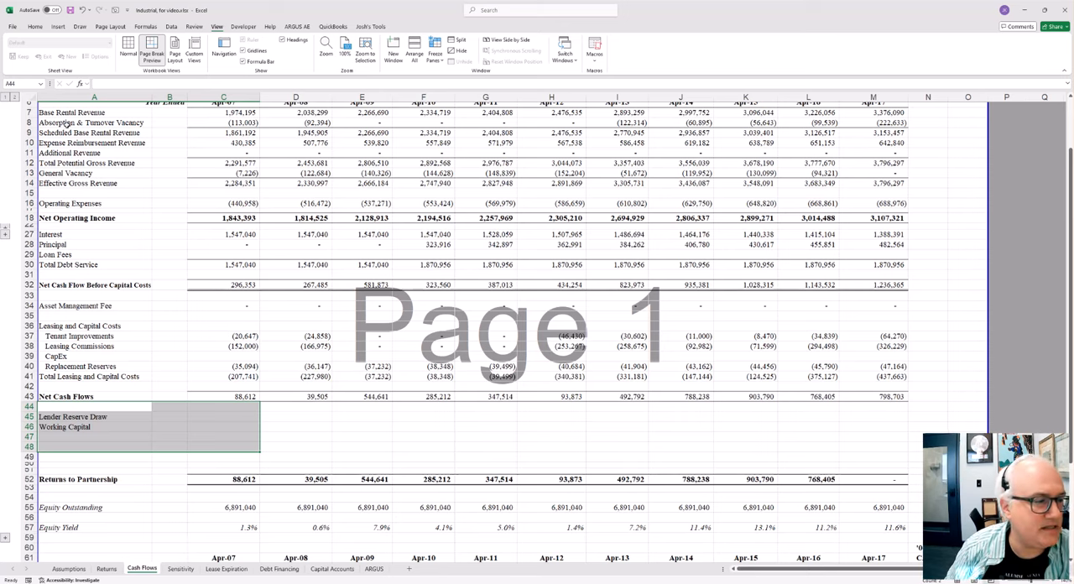
drag(74, 113, 462, 217)
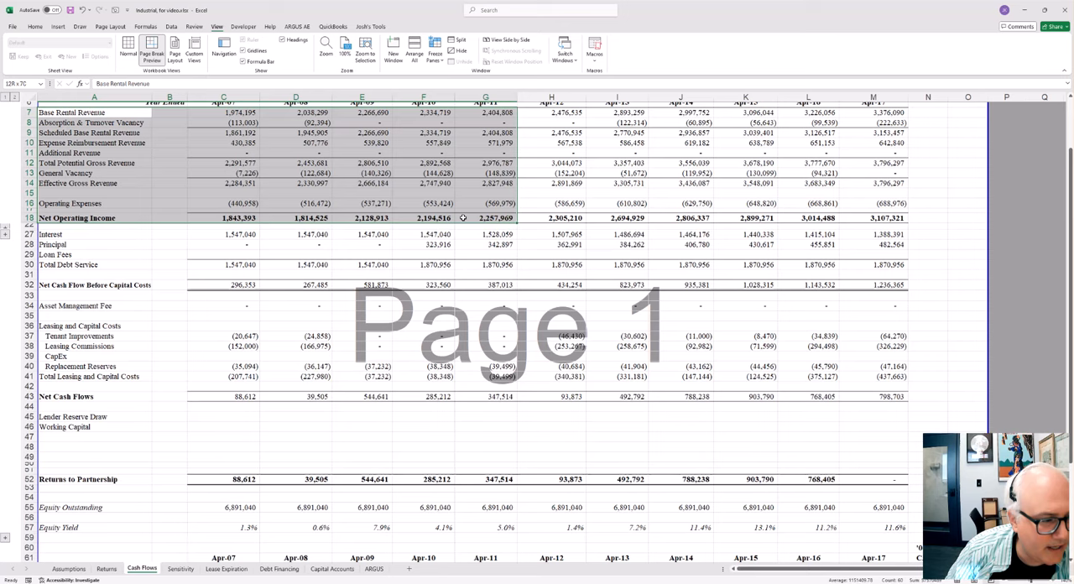
drag(52, 234, 515, 297)
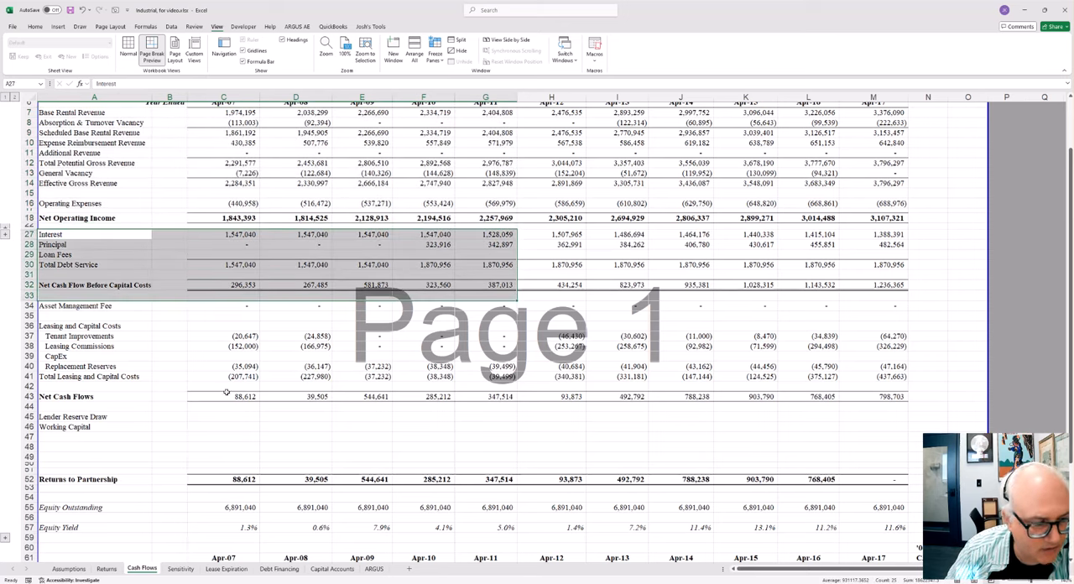
drag(80, 307, 455, 405)
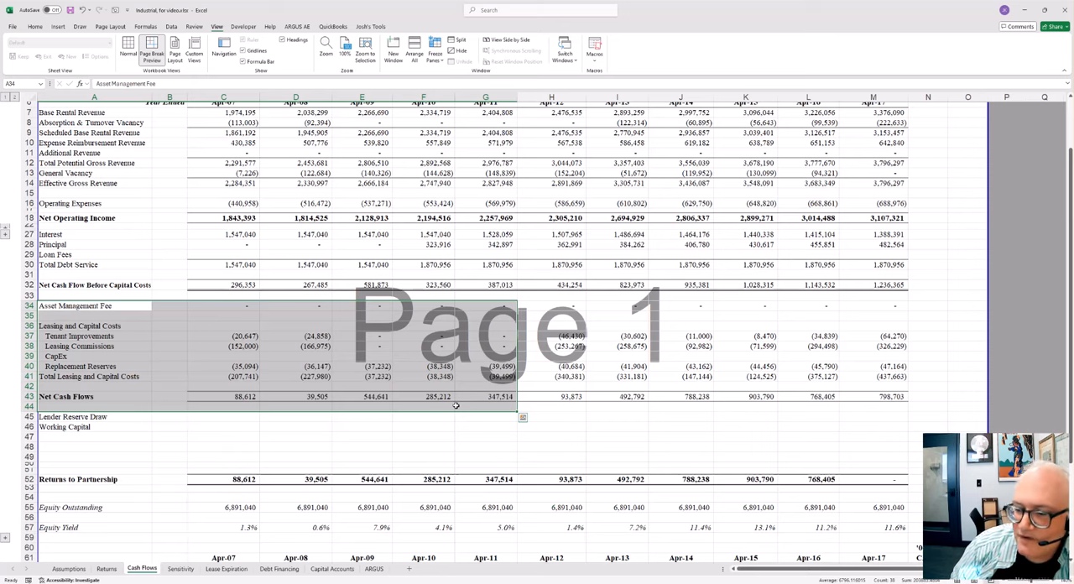
drag(82, 416, 521, 452)
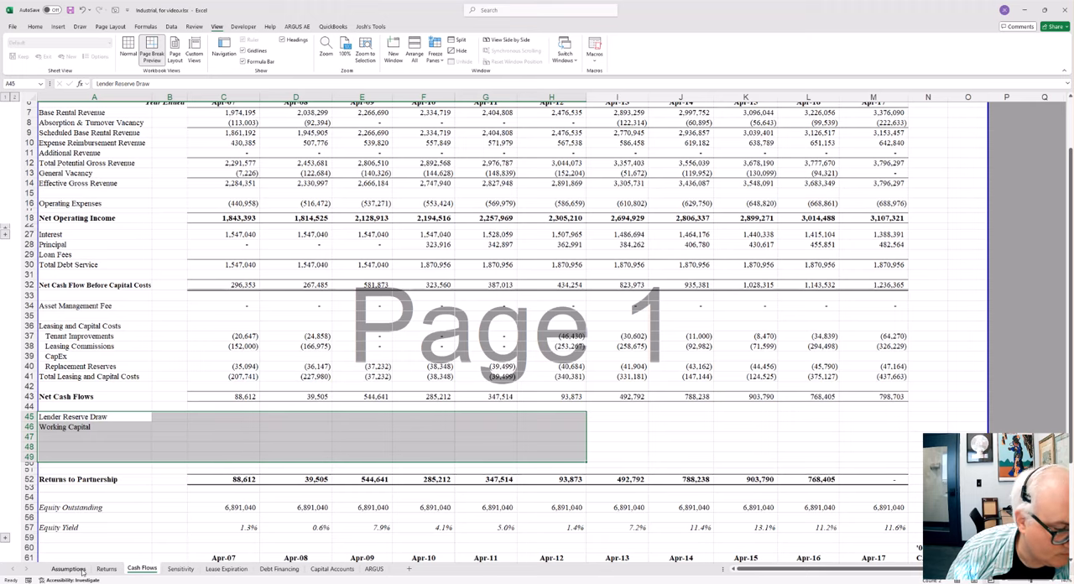
Step: Glance at the Returns sheet, and open the Assumptions sheet at a larger view around its Operating Assumptions
click(105, 569)
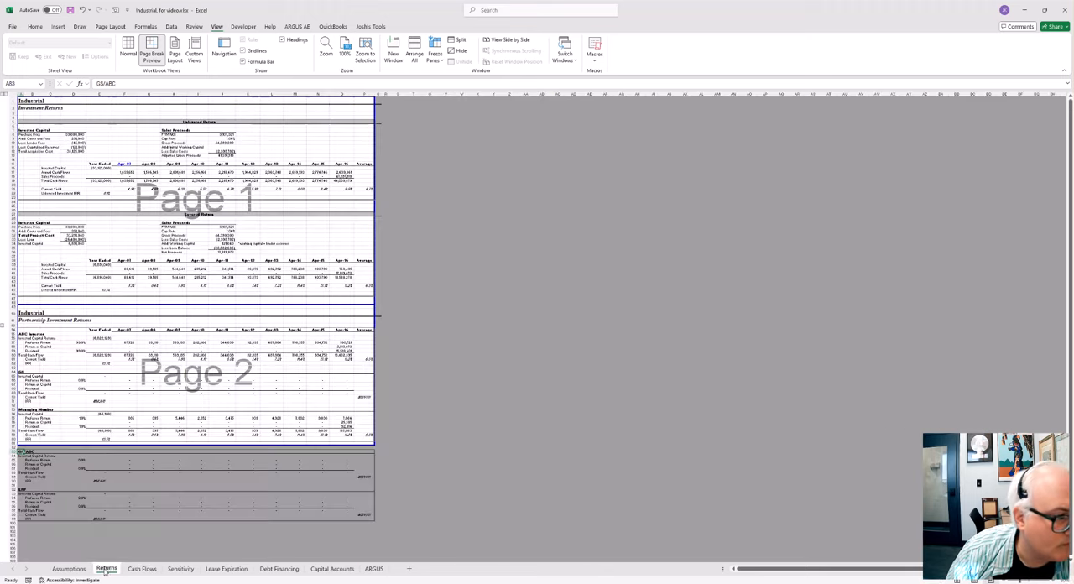
click(73, 569)
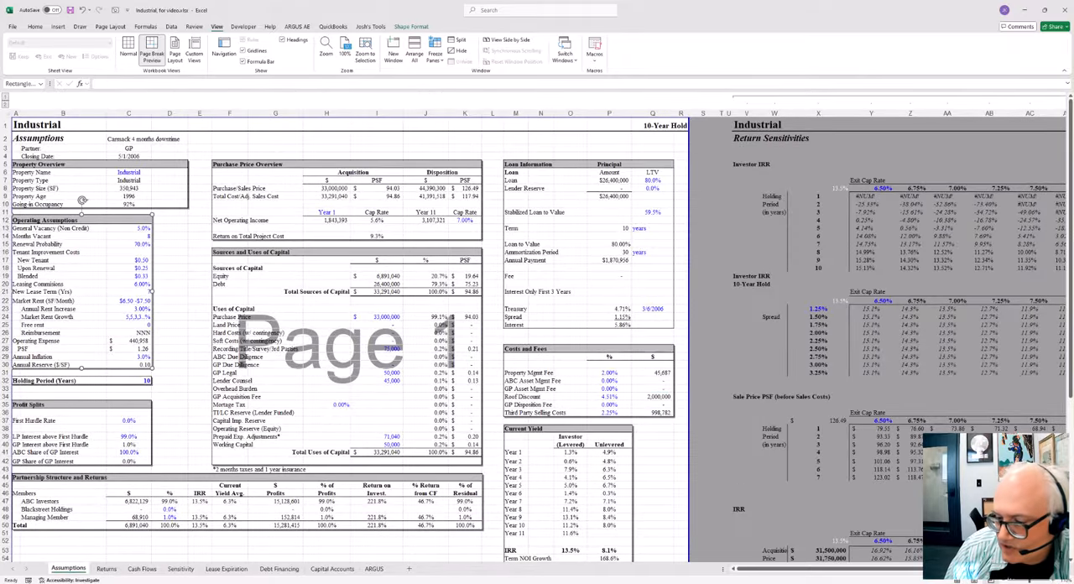
scroll(335, 349, up, 5)
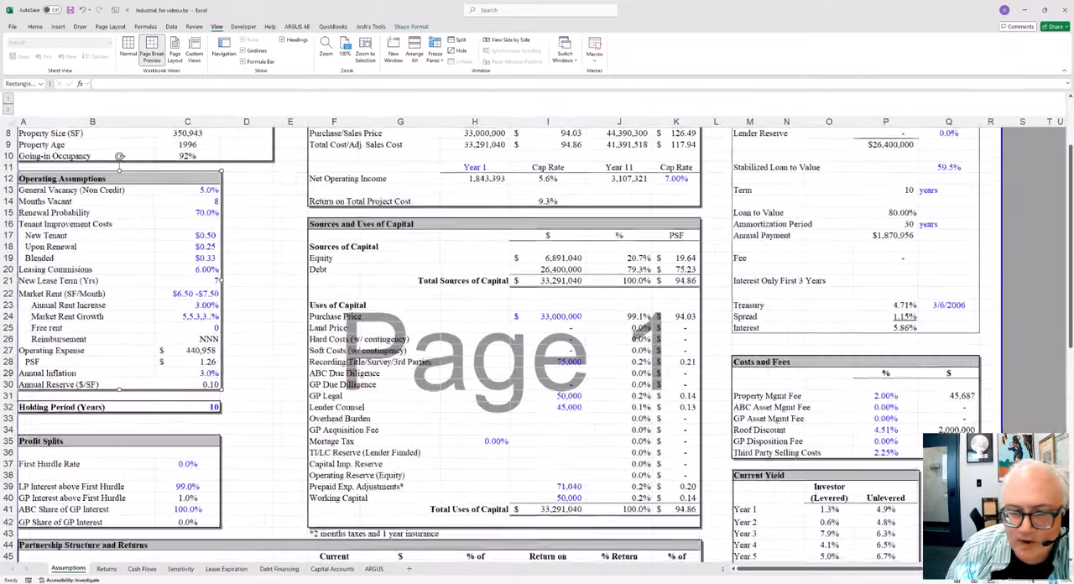
Step: In the Operating Assumptions, enter tenant improvement costs of 0.5 for New Tenant and 0.25 for Upon Renewal
click(335, 349)
scroll(335, 349, up, 3)
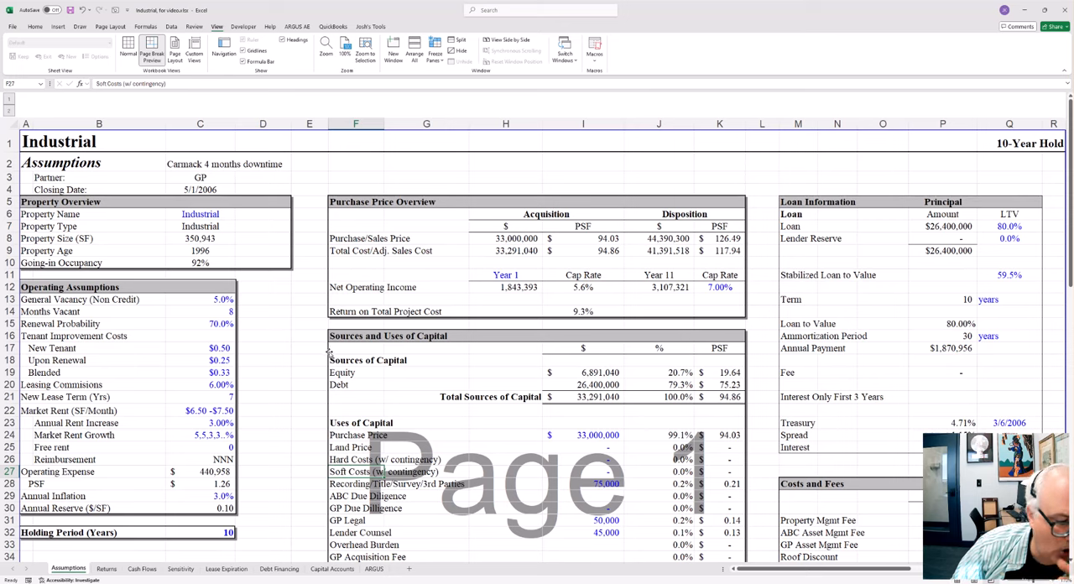
click(226, 320)
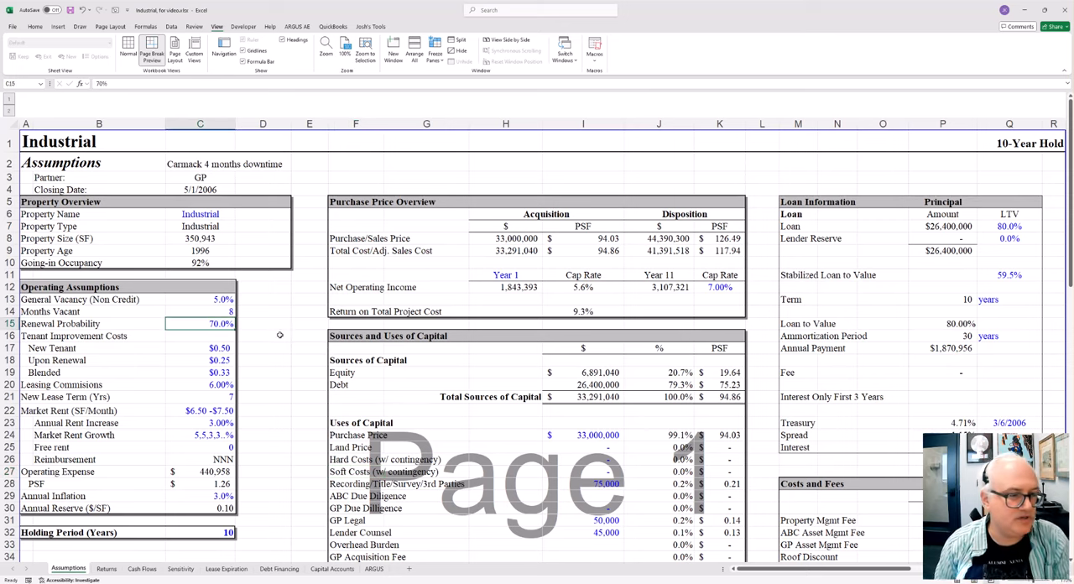
key(Down)
key(Down)
text(0.5)
key(Return)
text(0.25)
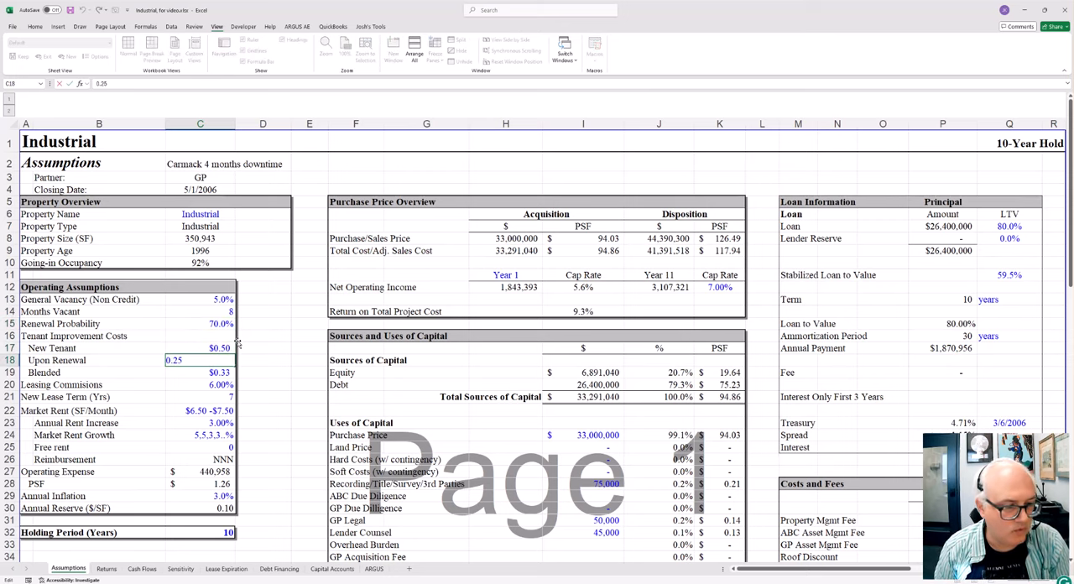
key(Return)
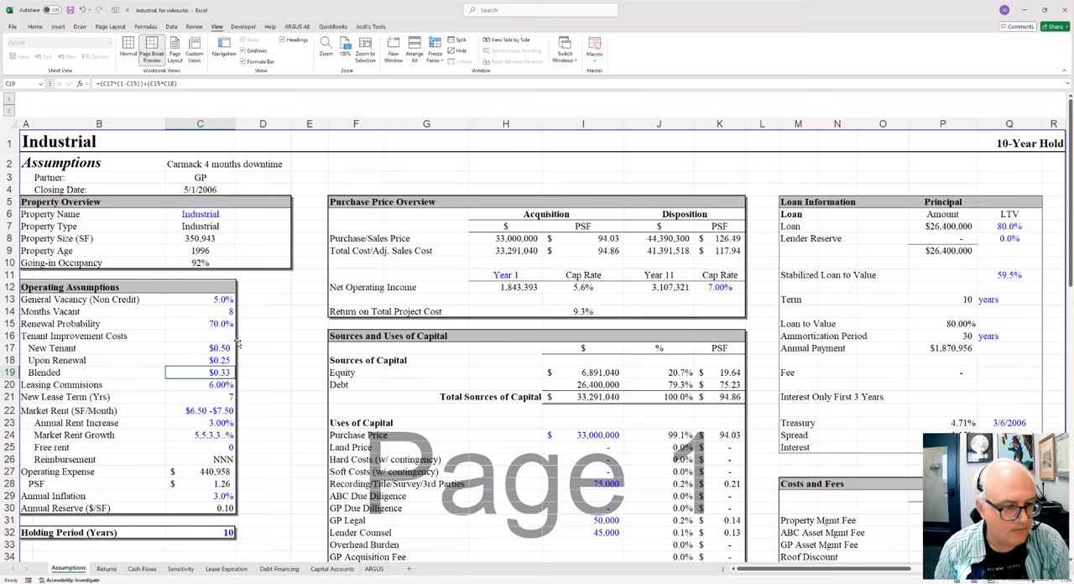
Step: Examine the Blended tenant improvement formula in C19 and the Renewal Probability in C15 that it references
key(F2)
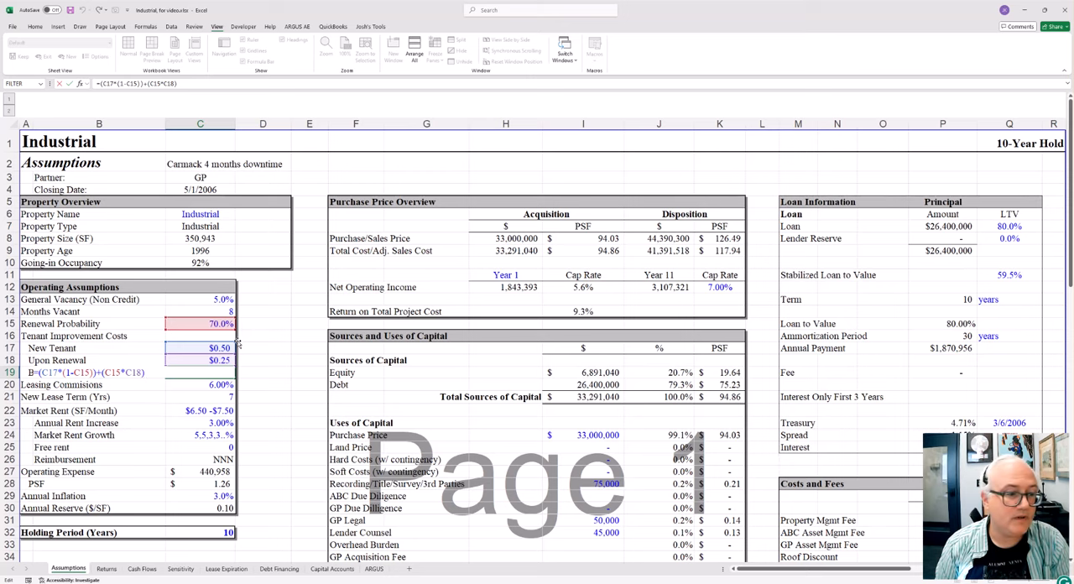
key(Return)
key(Up)
key(Up)
key(Up)
key(Up)
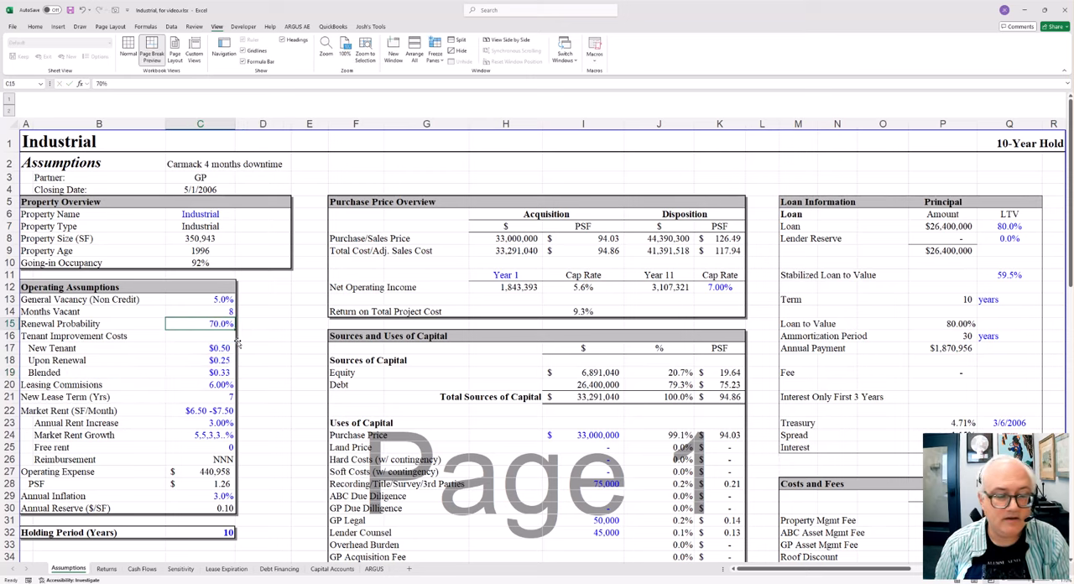
key(Down)
key(Down)
key(Down)
key(Down)
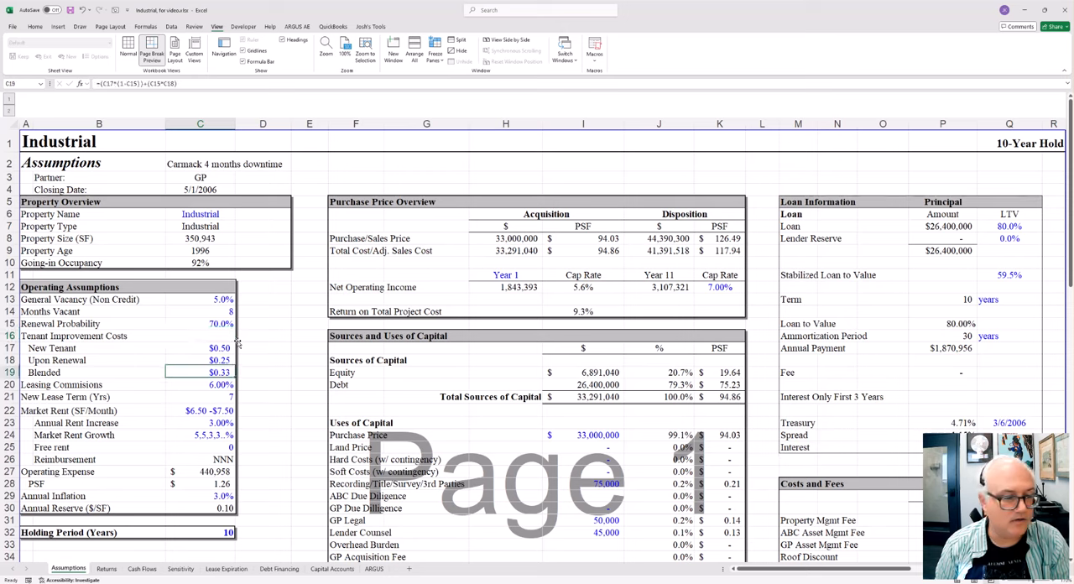
key(F2)
key(Escape)
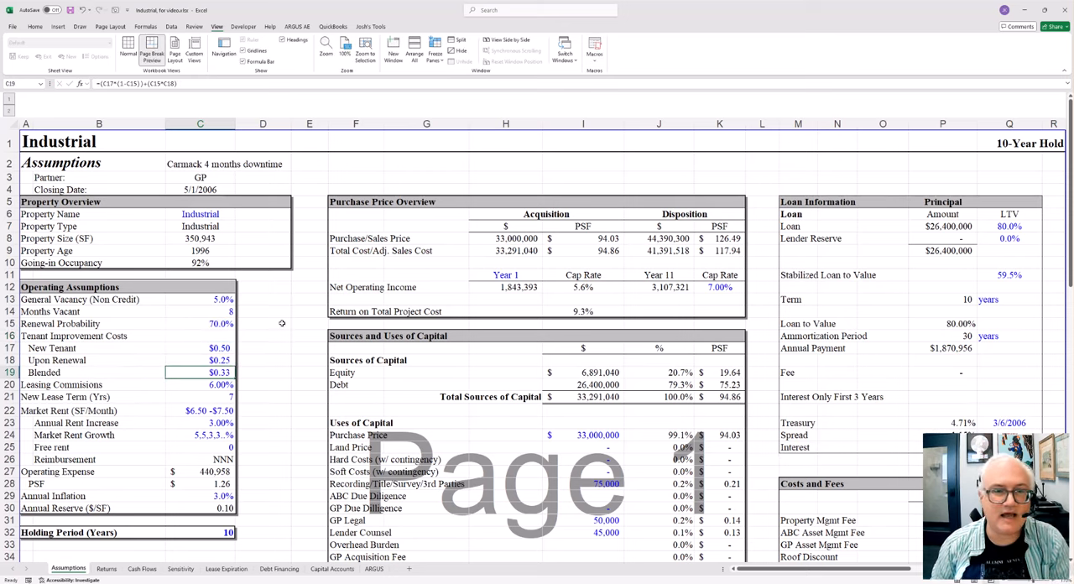
Step: Try selecting all numeric constants on the Assumptions sheet with Go To Special and colouring their font light green
click(34, 27)
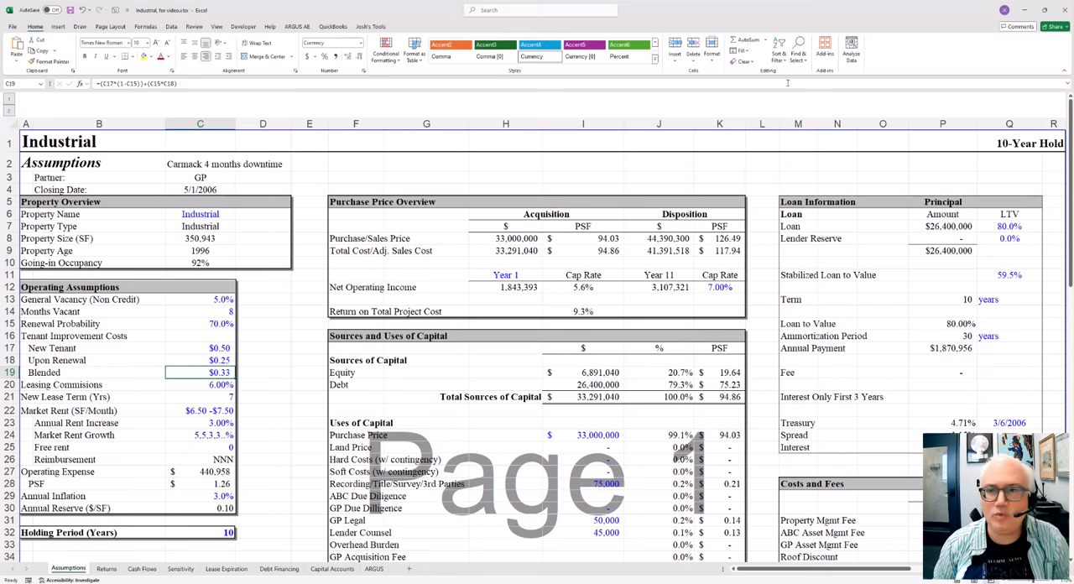
click(798, 57)
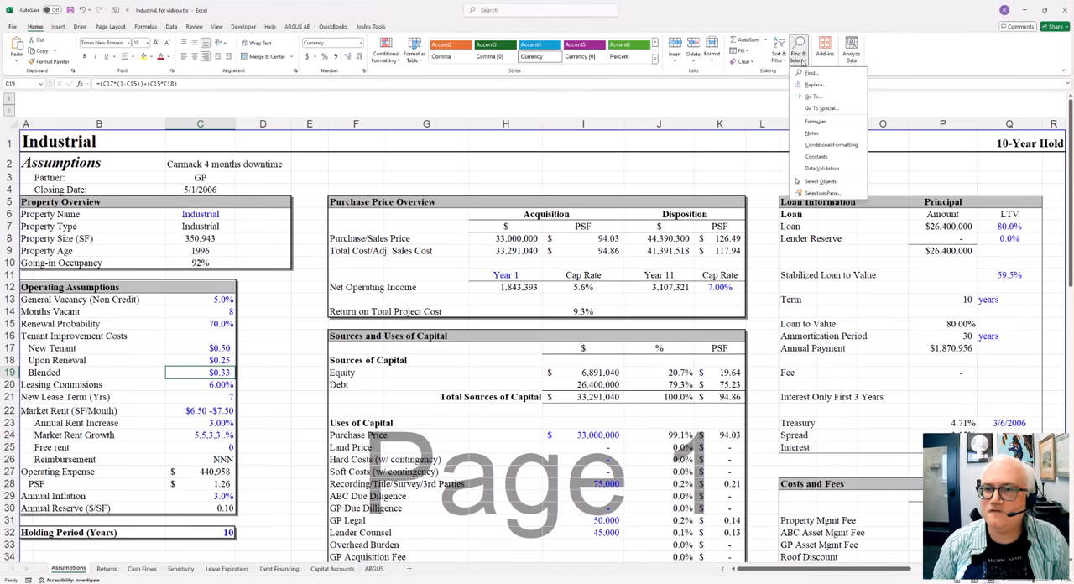
click(822, 109)
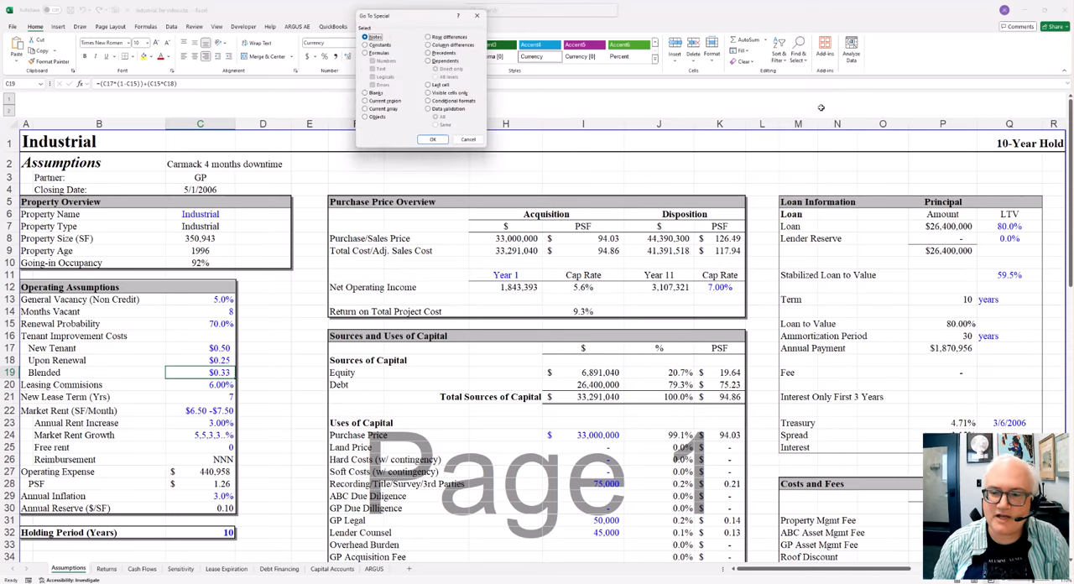
click(376, 44)
click(379, 68)
click(382, 77)
click(382, 85)
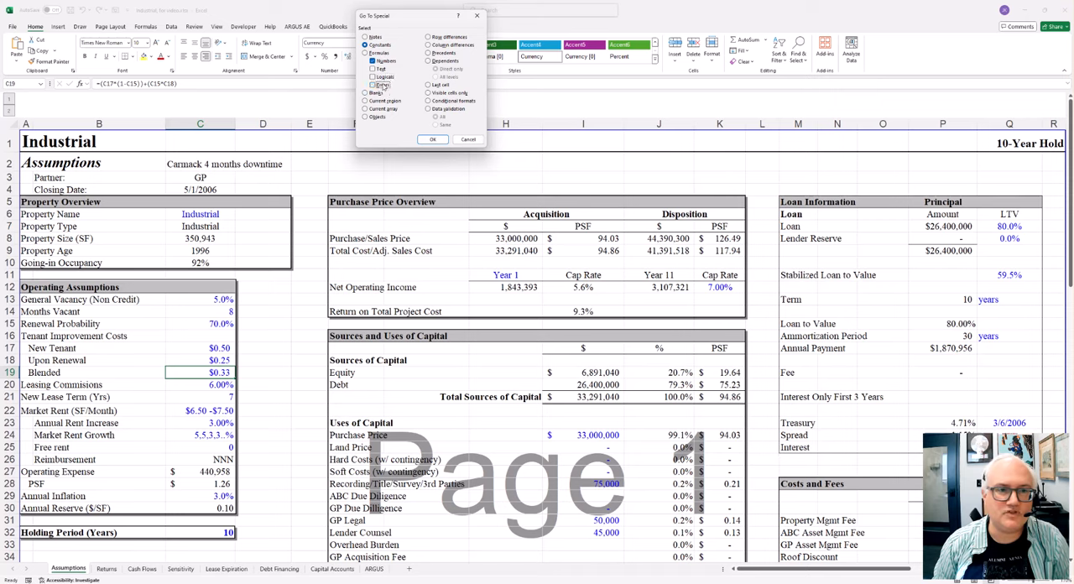
click(440, 140)
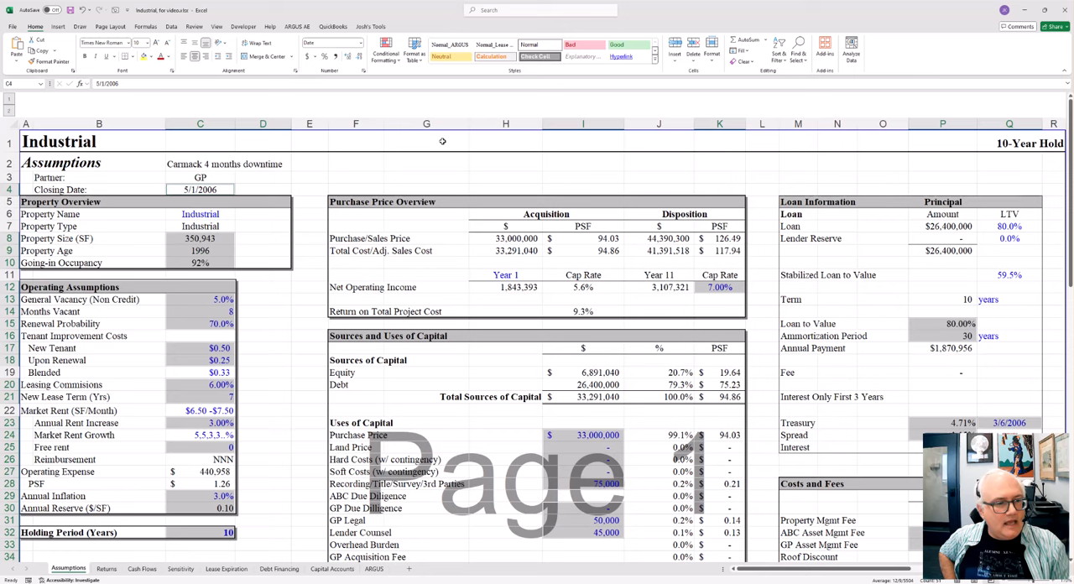
click(168, 59)
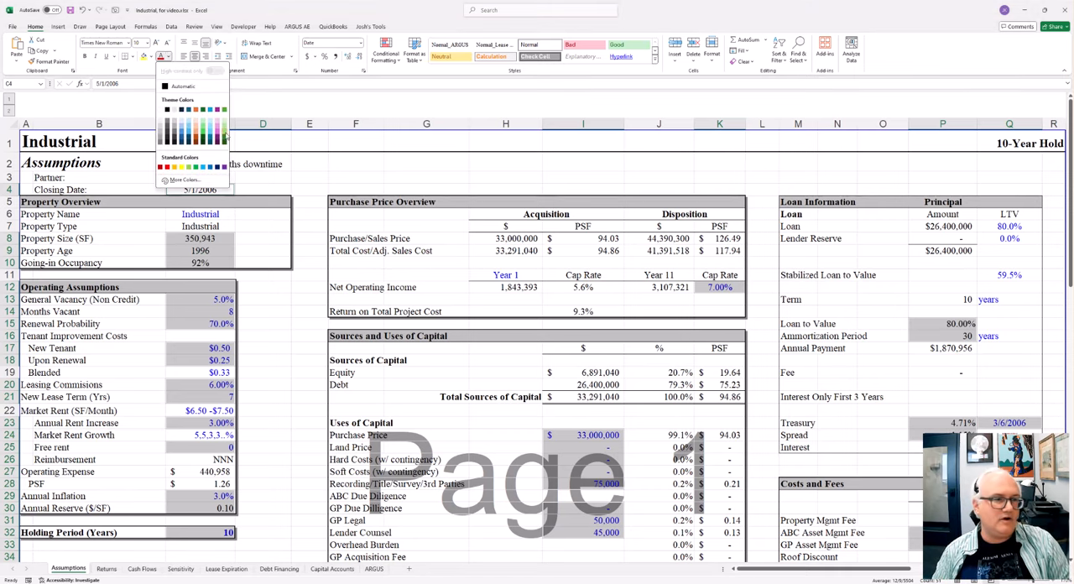
click(224, 132)
click(356, 225)
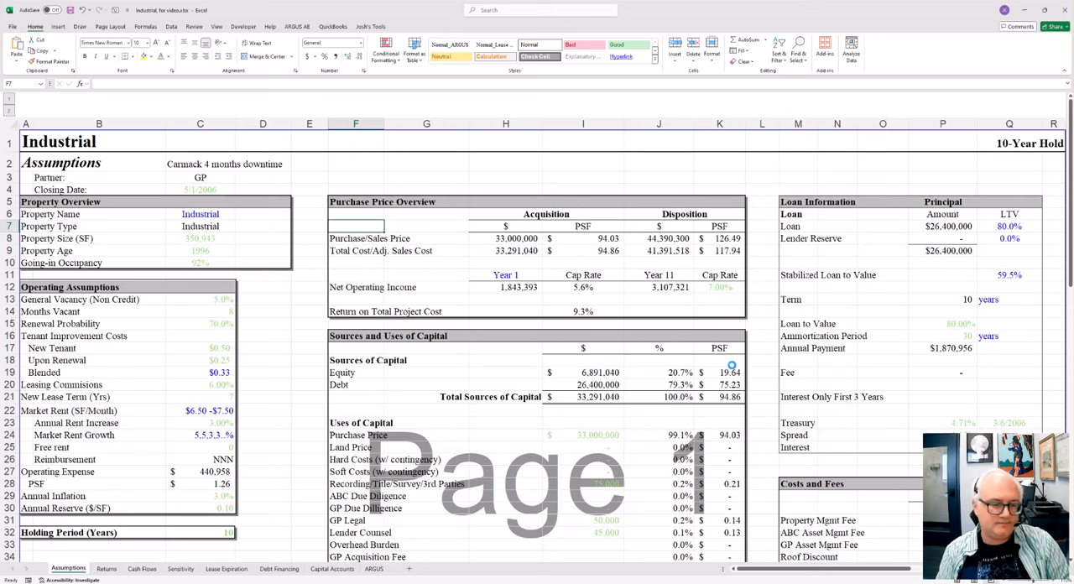
click(560, 329)
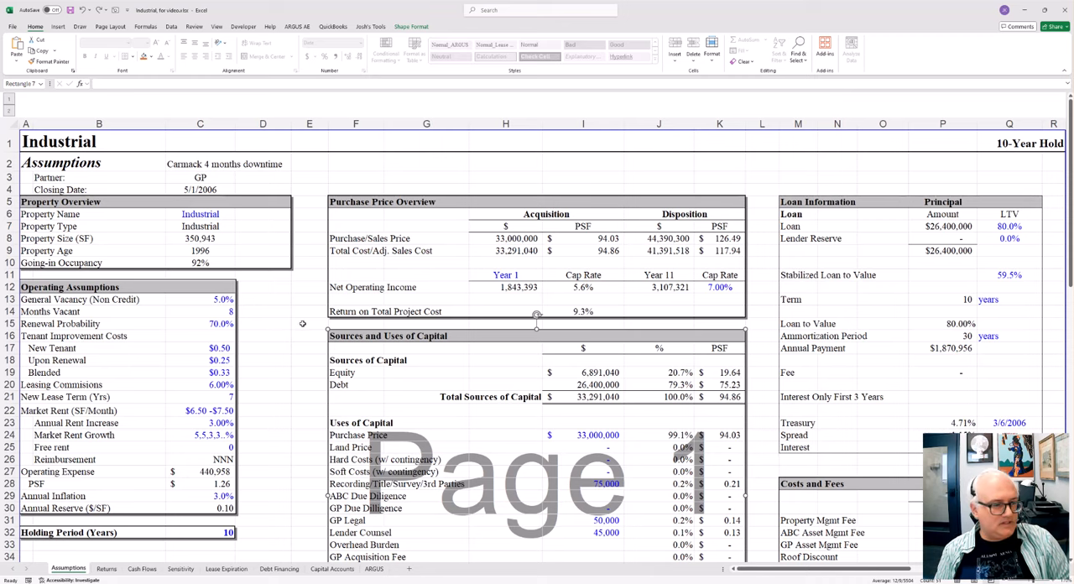
Step: Highlight the property name and type, the Property Size row, the operating assumptions in B14:C26 and the Annual Inflation rate
drag(208, 220, 209, 229)
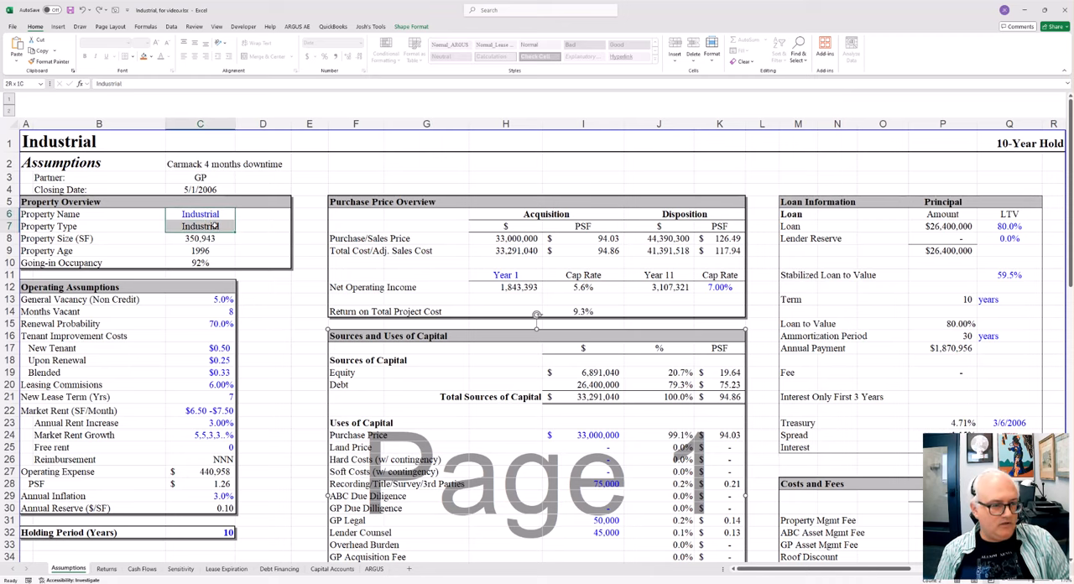
drag(124, 241, 250, 242)
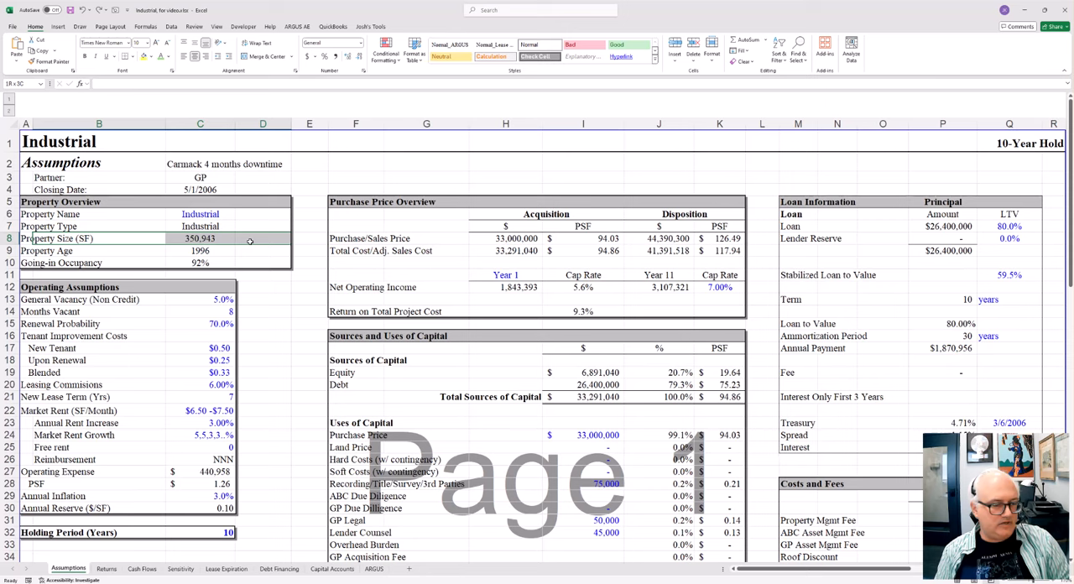
drag(111, 311, 212, 459)
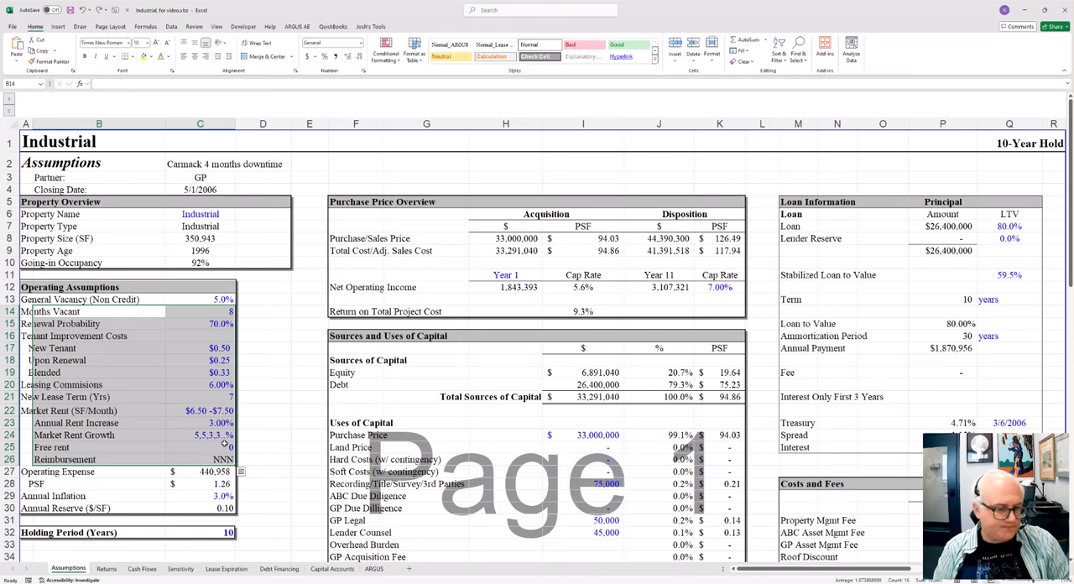
scroll(227, 436, down, 2)
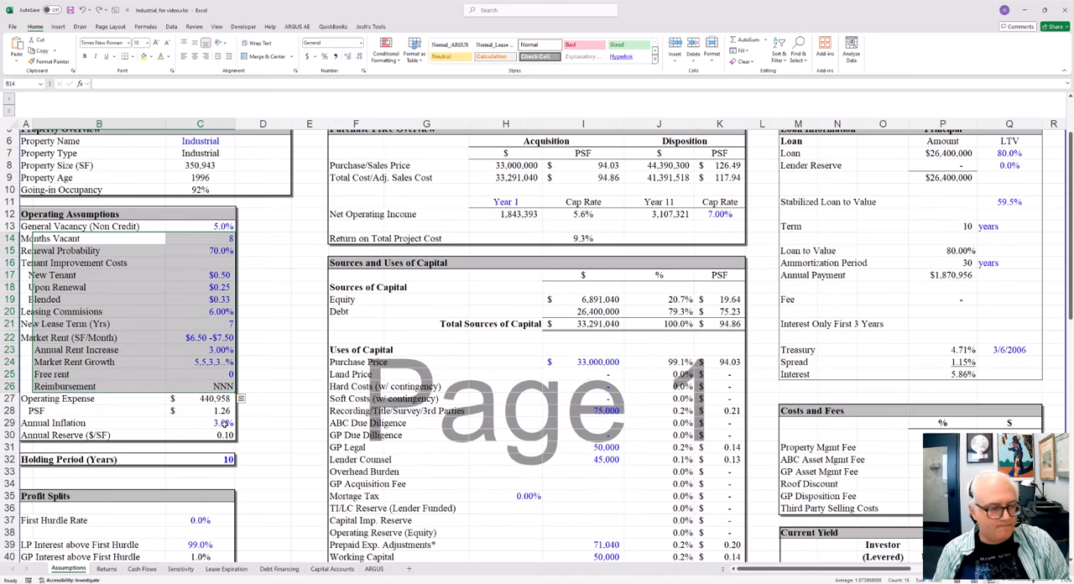
click(227, 423)
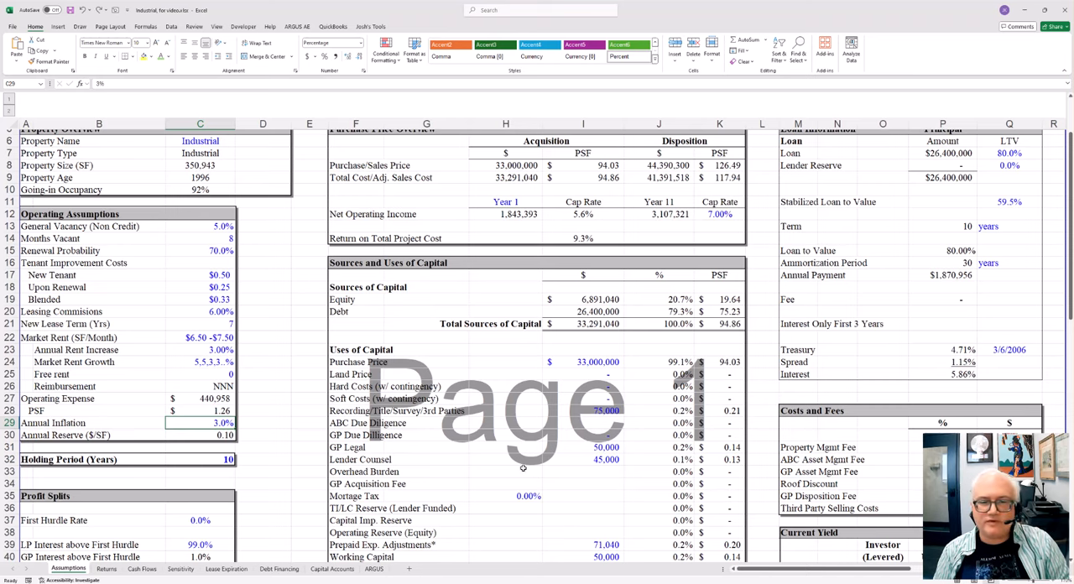
Step: Highlight the Acquisition price figures in H4:I8 and point out the Disposition side of the Purchase Price Overview
scroll(519, 463, up, 2)
click(583, 263)
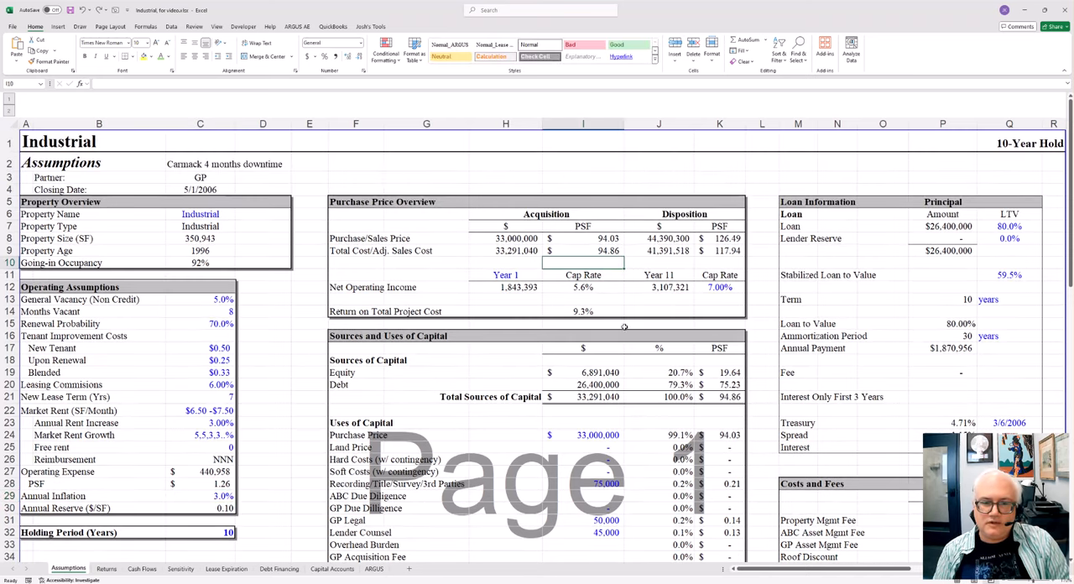
drag(501, 190, 589, 242)
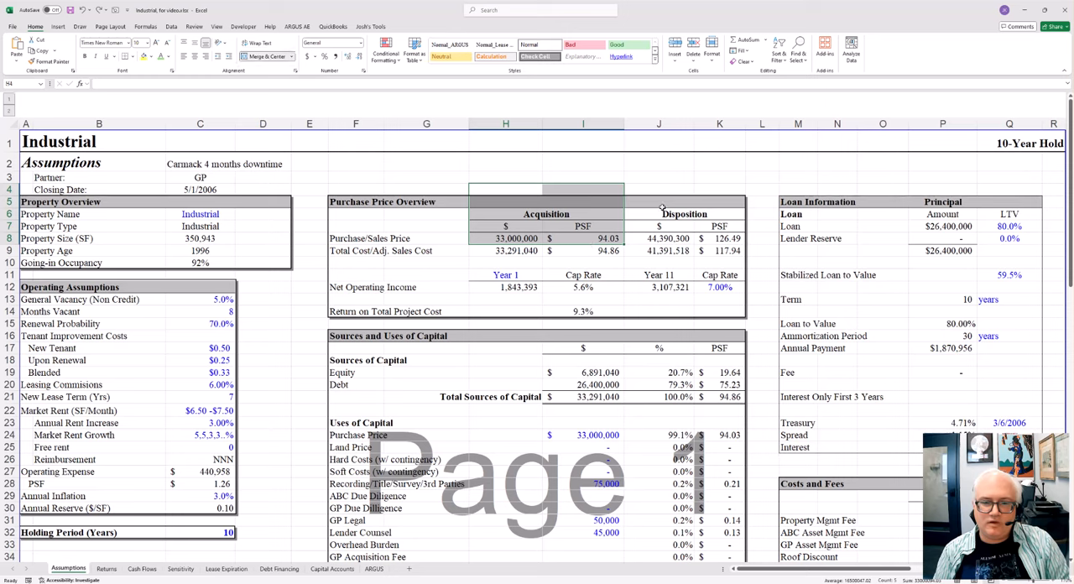
mouse_move(648, 199)
mouse_down()
mouse_move(714, 212)
mouse_move(681, 221)
mouse_move(657, 204)
mouse_up()
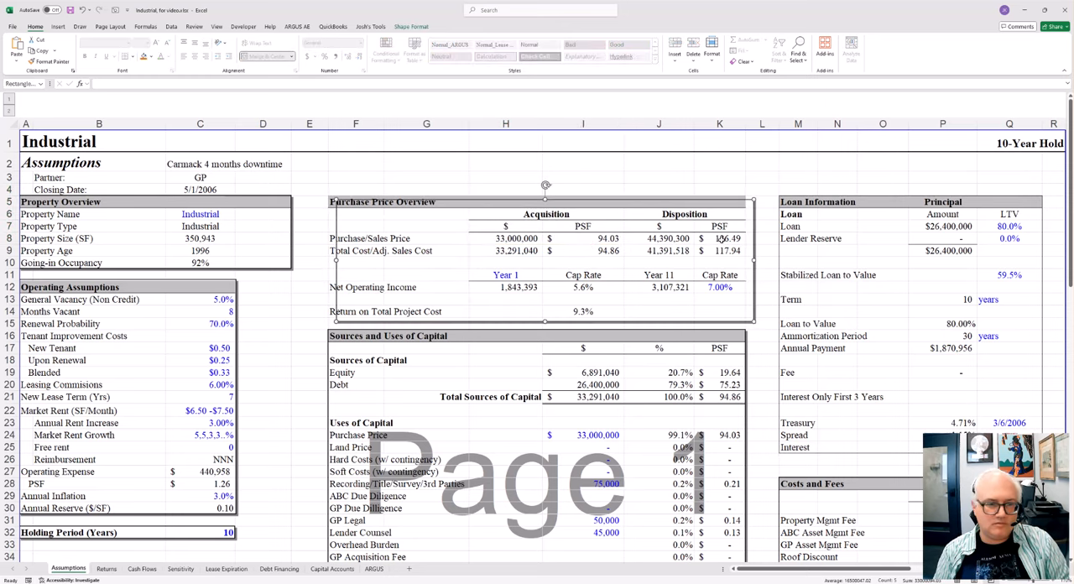
click(690, 276)
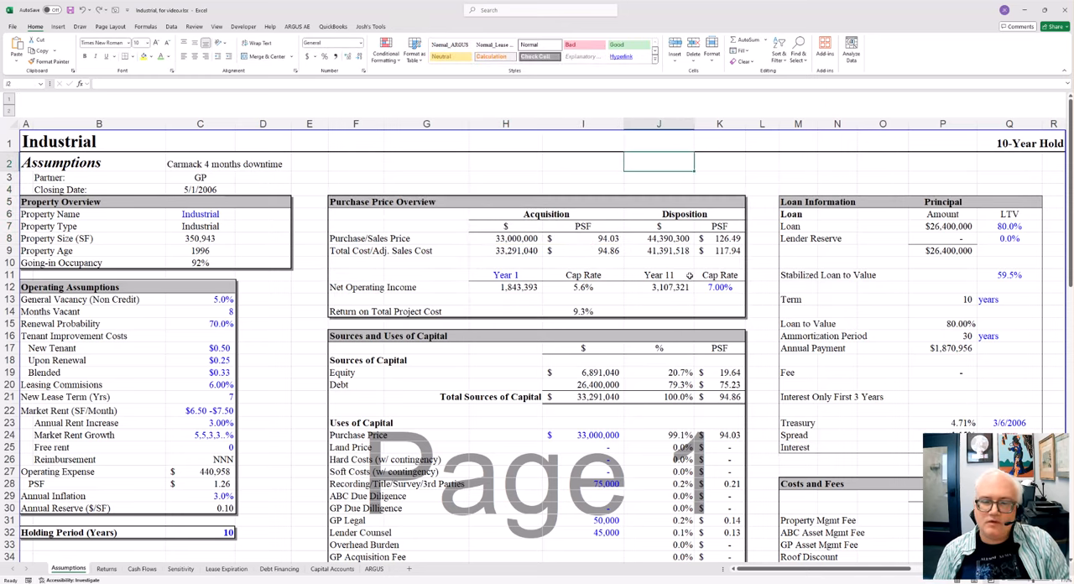
Step: Highlight the Year 1 and Year 11 income and cap rate blocks, and the Net Operating Income values in H12:K12
click(609, 271)
drag(531, 279, 585, 288)
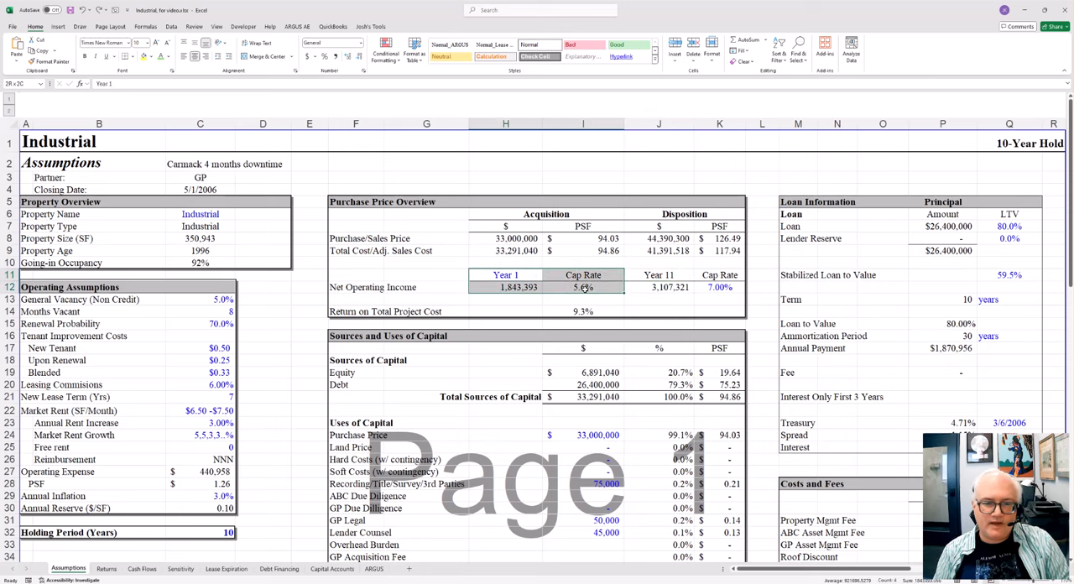
drag(642, 277, 717, 294)
drag(503, 289, 711, 287)
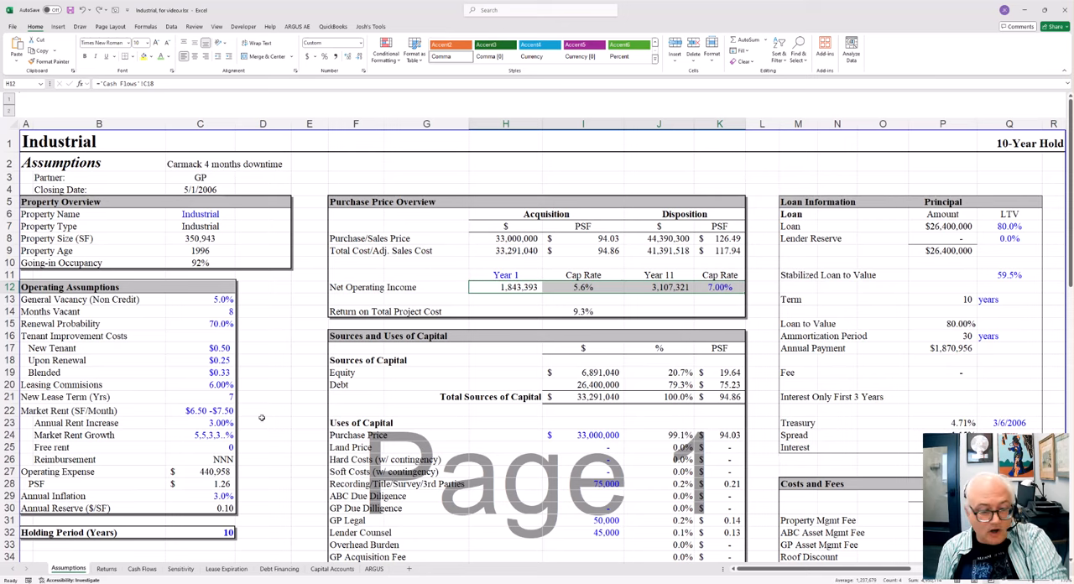
Step: Highlight the first tenants in A10:A13 of the Lease Expiration sheet and return to the Assumptions sheet
click(227, 568)
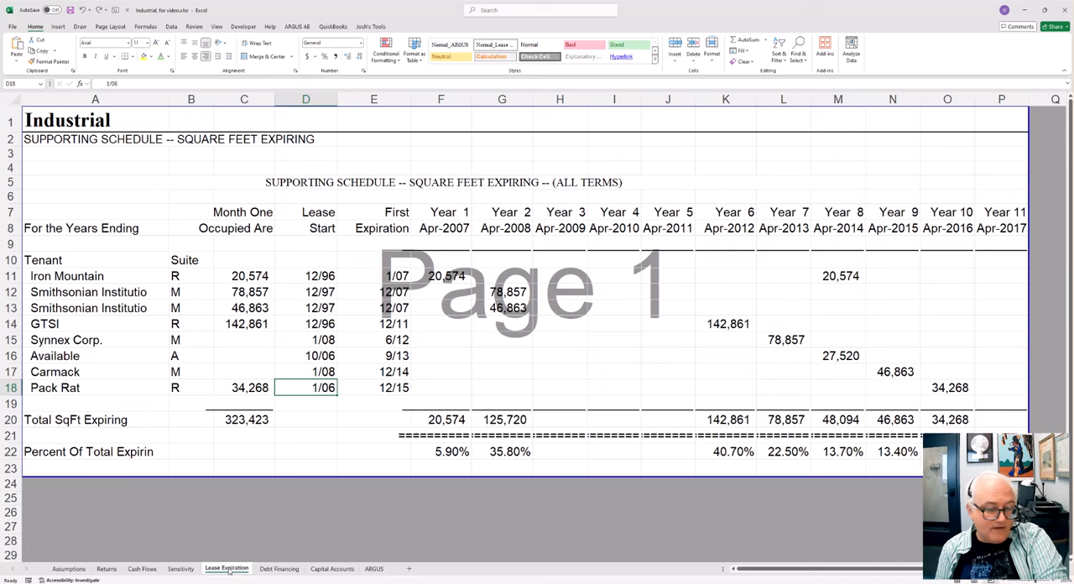
drag(75, 262, 74, 306)
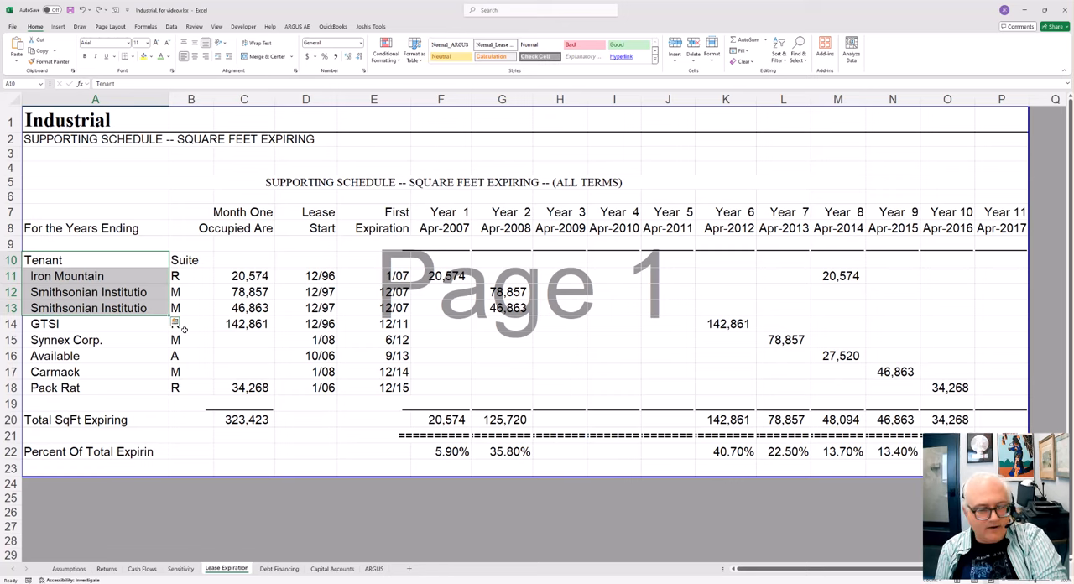
click(72, 569)
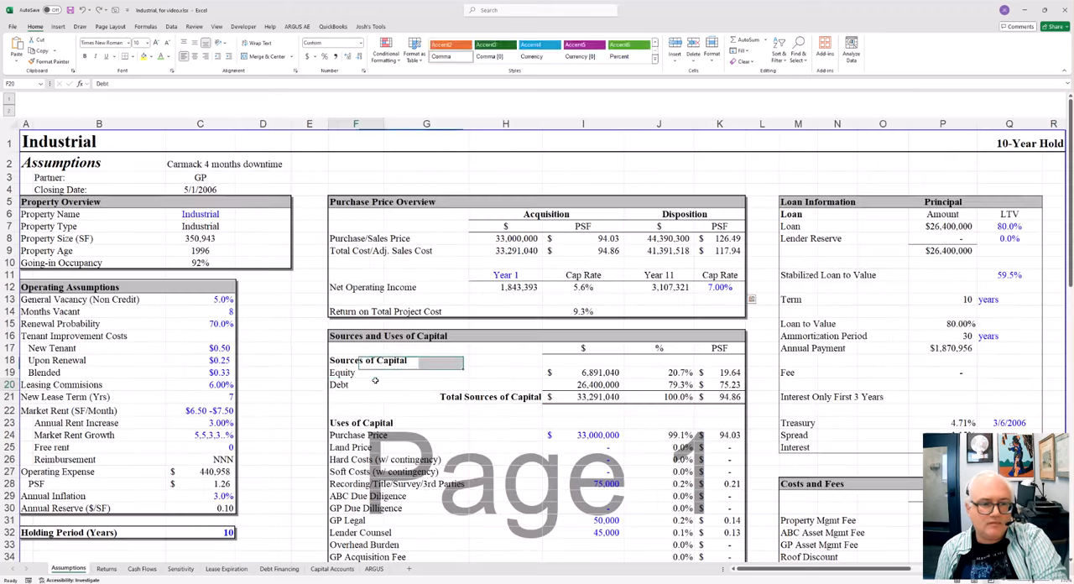
Step: Highlight the Equity and Debt rows in F19:J20, the block F16:K21 and the Sources of Capital section F18:K21
scroll(638, 459, down, 1)
scroll(637, 459, down, 2)
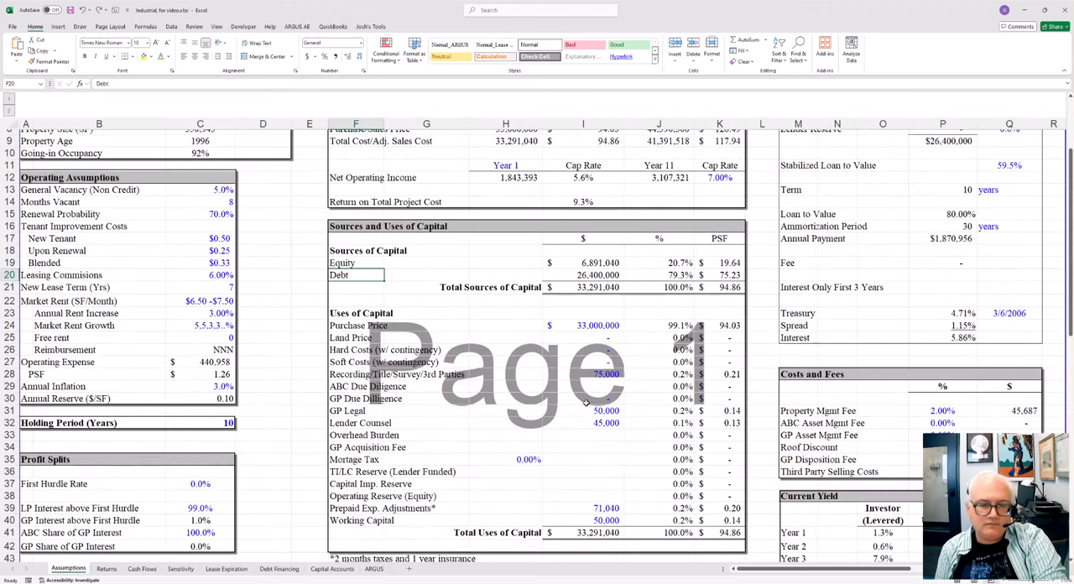
drag(360, 262, 682, 277)
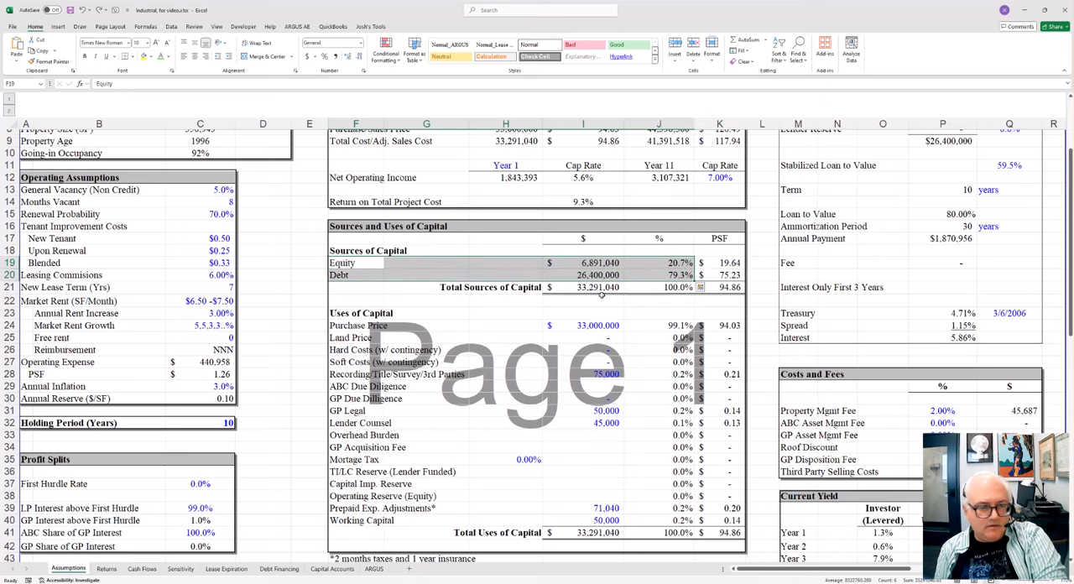
click(391, 245)
drag(362, 230, 738, 293)
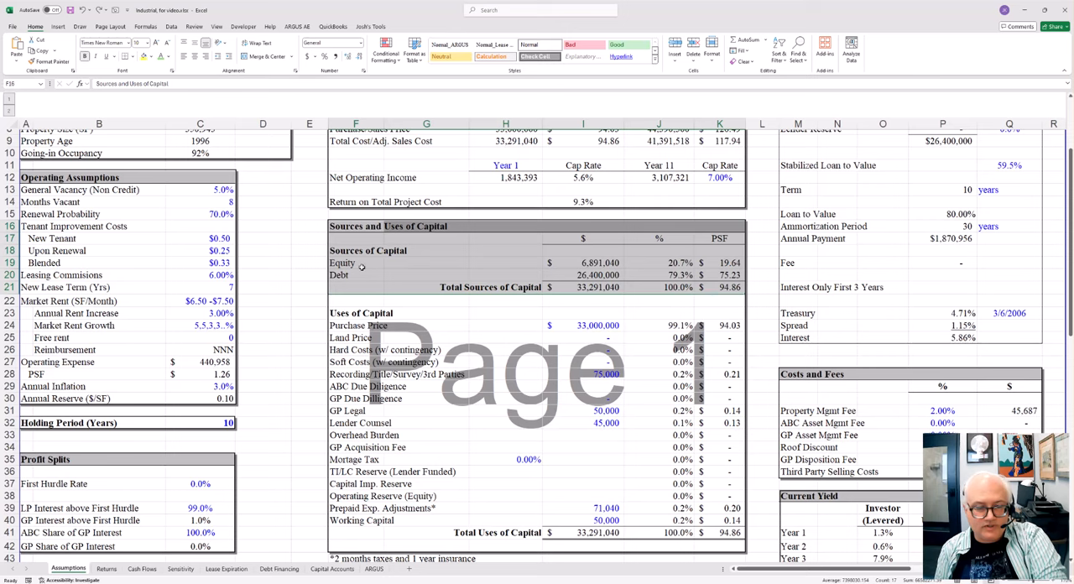
drag(349, 250, 711, 287)
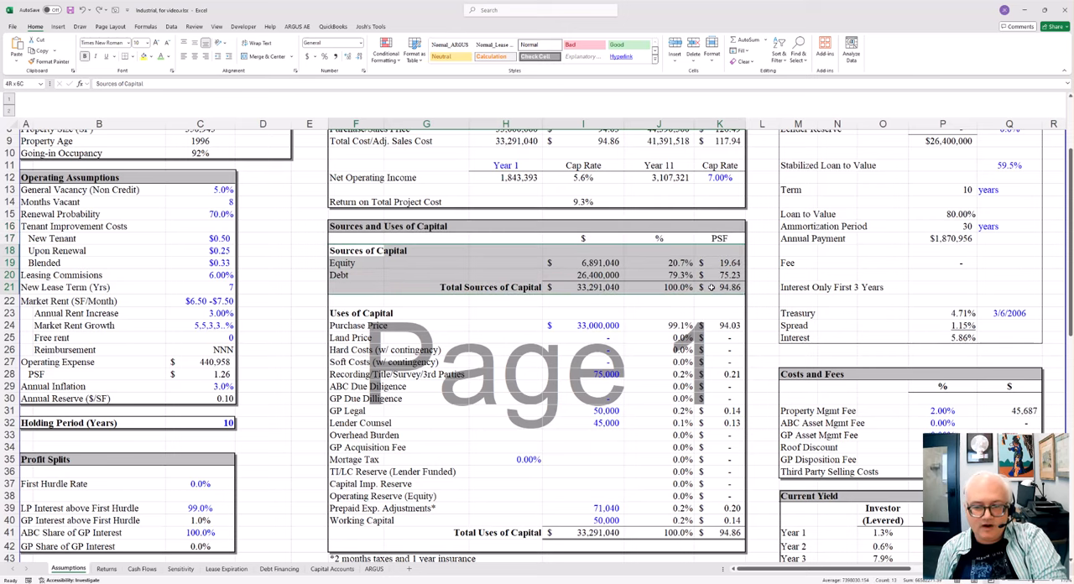
drag(710, 286, 710, 287)
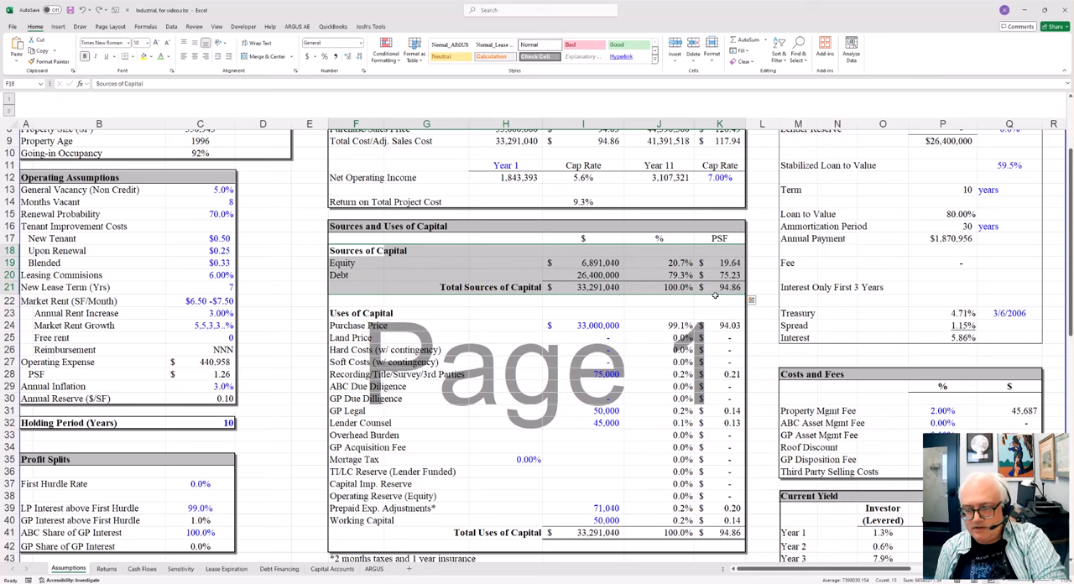
Step: Highlight the Uses of Capital section in F23:K40 on the Assumptions sheet
drag(352, 313, 701, 521)
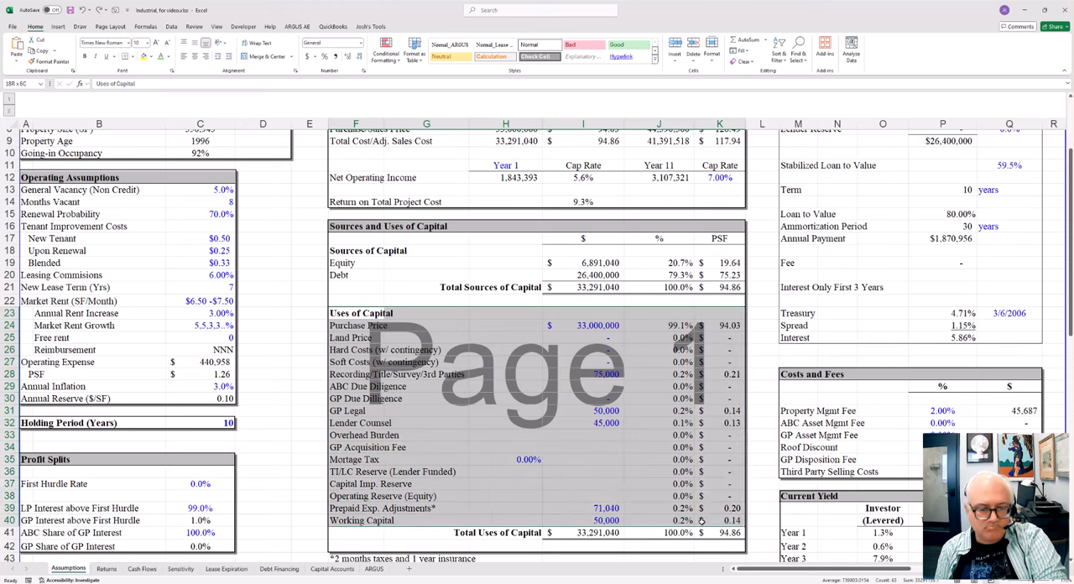
click(466, 387)
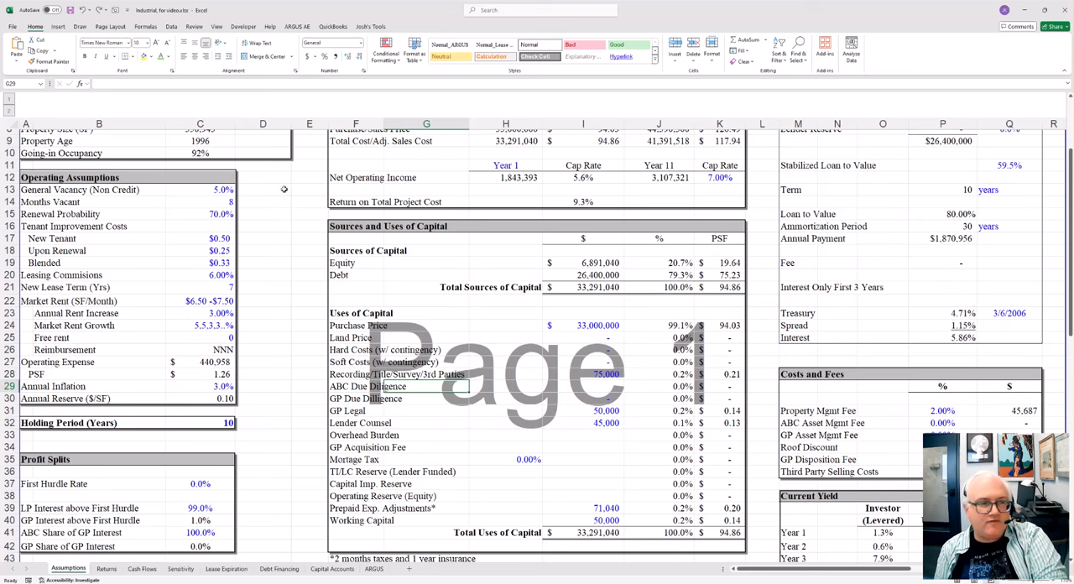
Step: Switch the Assumptions sheet from Page Break Preview to Normal view
click(217, 26)
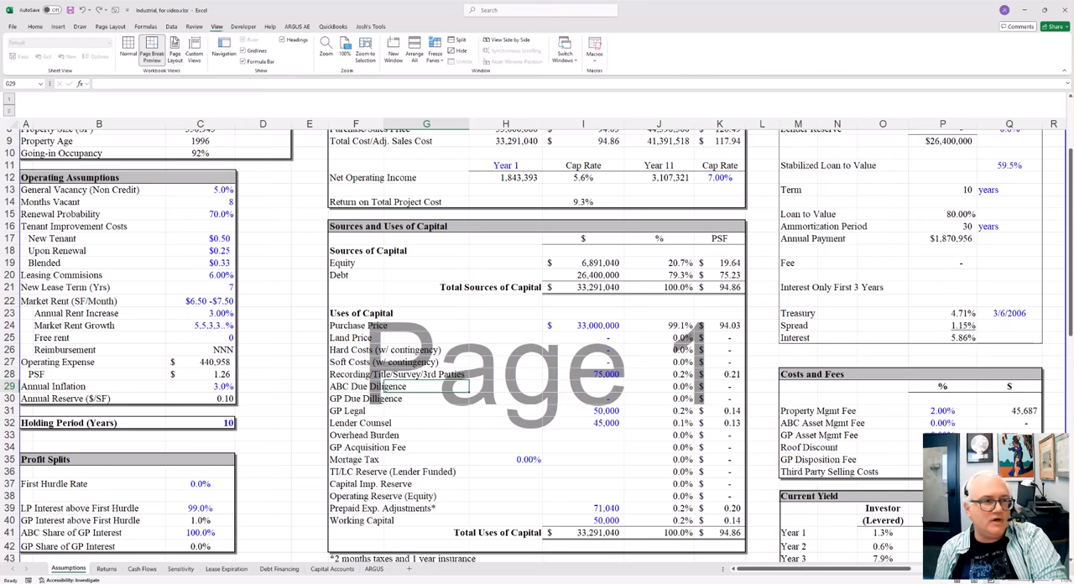
click(128, 52)
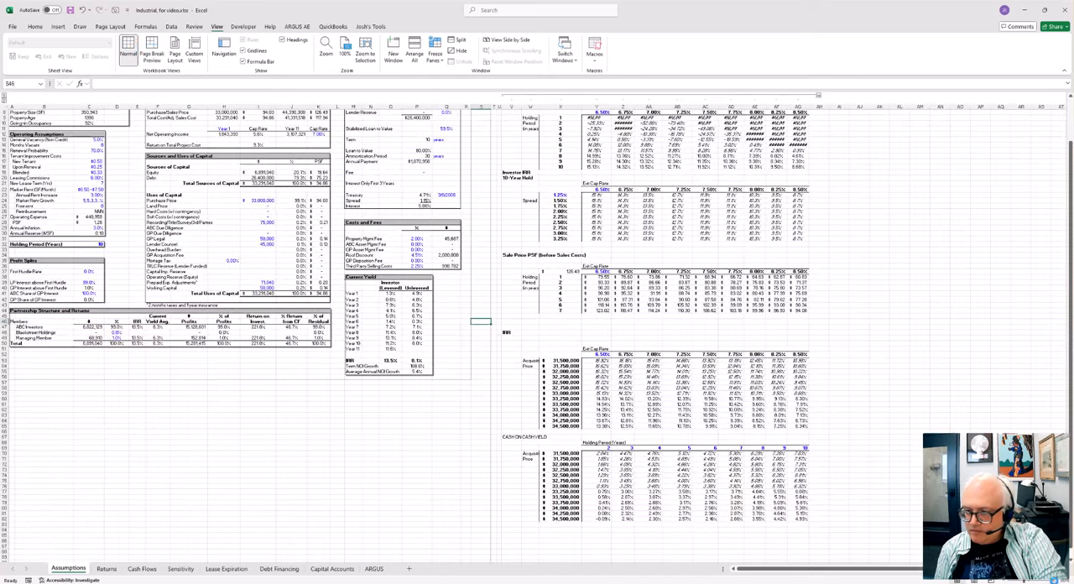
scroll(361, 243, up, 5)
click(260, 218)
key(Left)
key(Left)
key(Left)
key(Left)
key(Left)
key(Left)
key(Left)
key(Left)
key(Left)
key(Left)
key(Left)
key(Left)
key(Left)
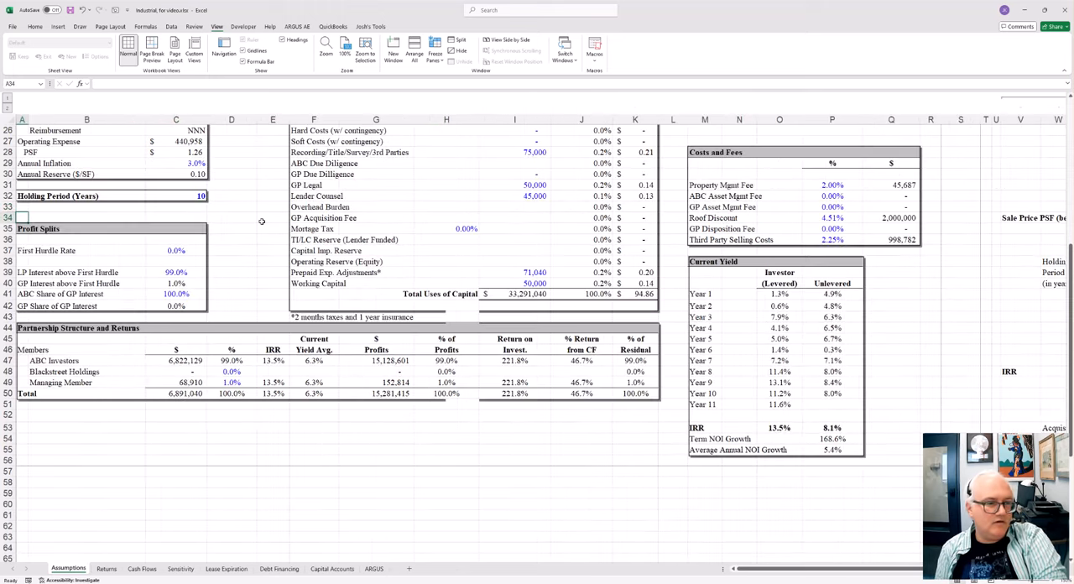
scroll(302, 222, up, 5)
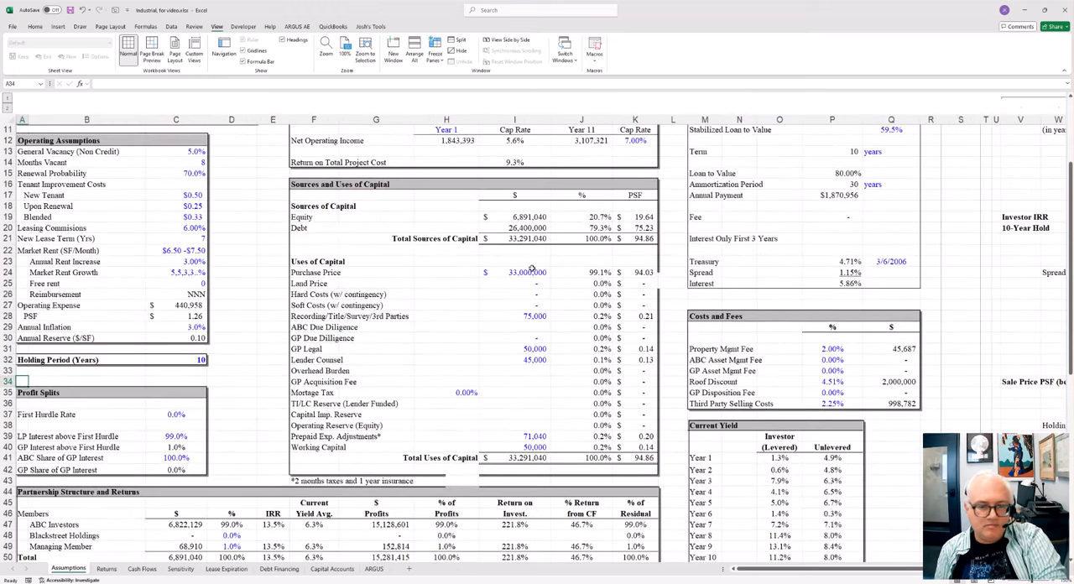
Step: Inspect the Uses of Capital amounts in I24, I28, I31 and I39, and highlight the Prepaid Exp. Adjustments row
click(531, 269)
click(538, 316)
click(535, 349)
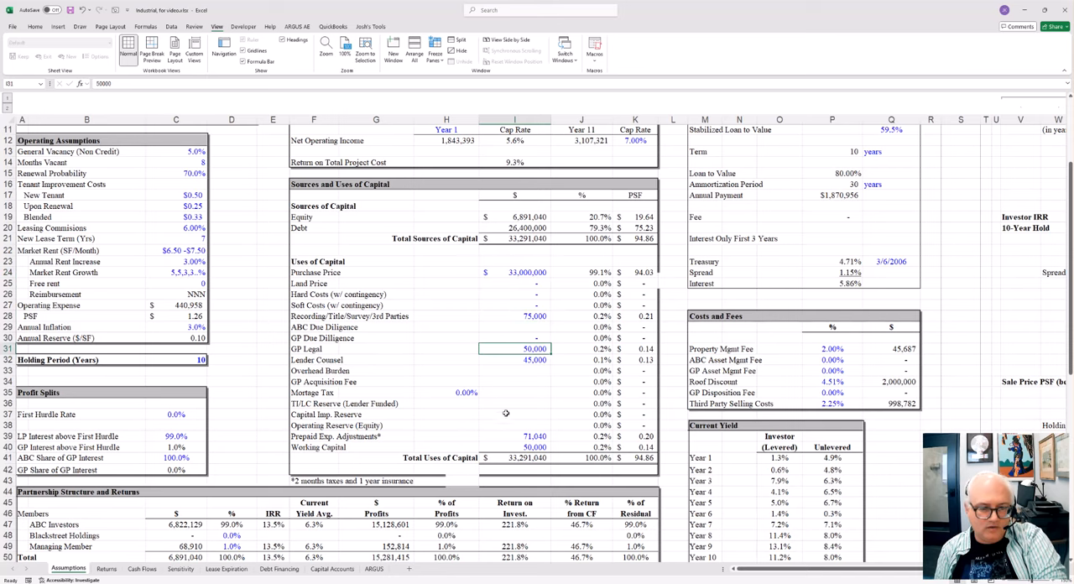
click(530, 437)
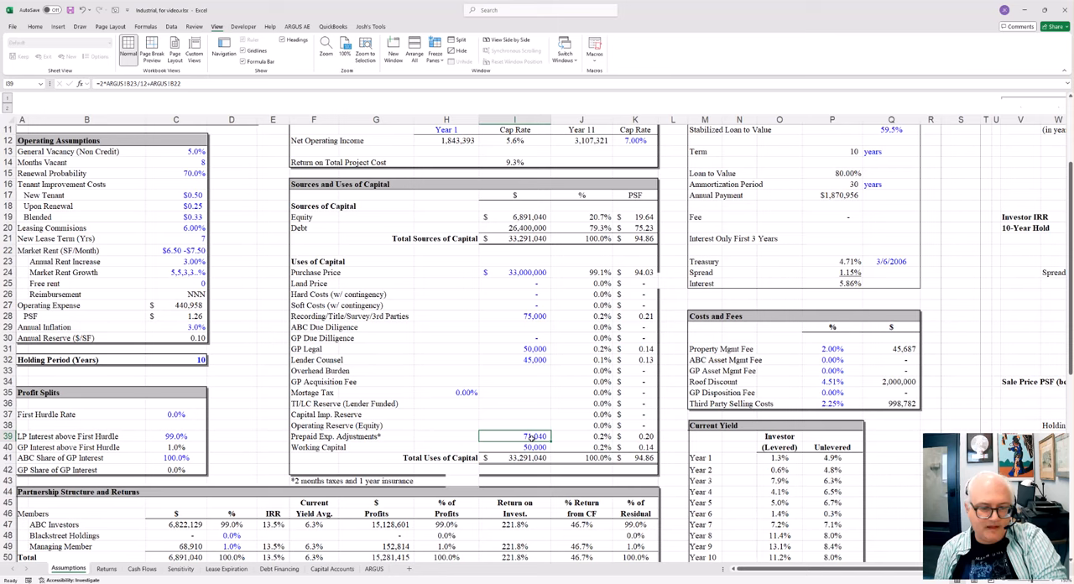
drag(317, 431, 671, 436)
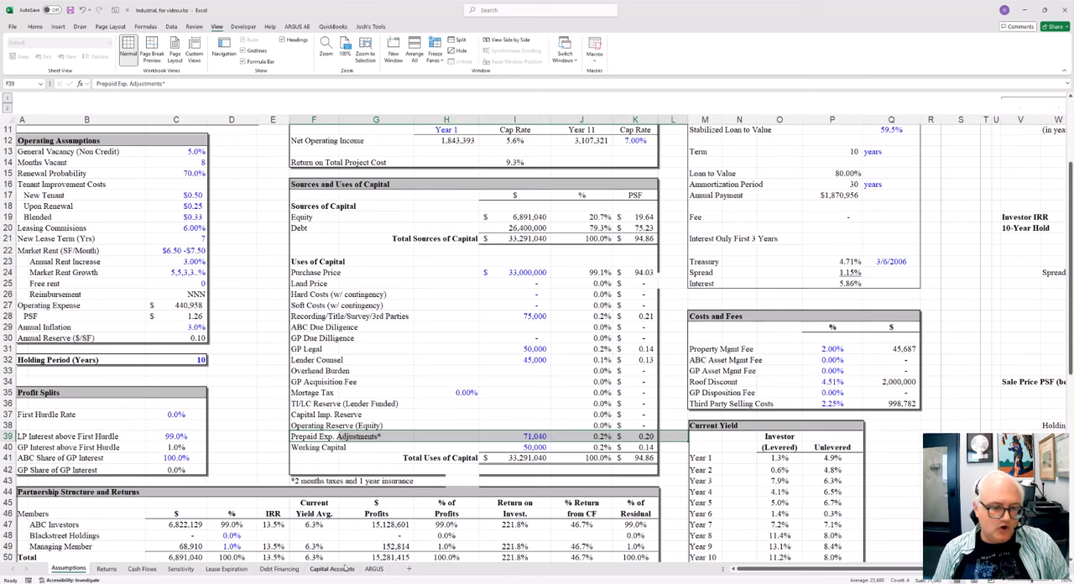
Step: Open the ARGUS sheet and inspect the Year 1 Taxes and Insurance figures in B23 and B22
click(370, 570)
click(130, 227)
click(202, 301)
click(204, 293)
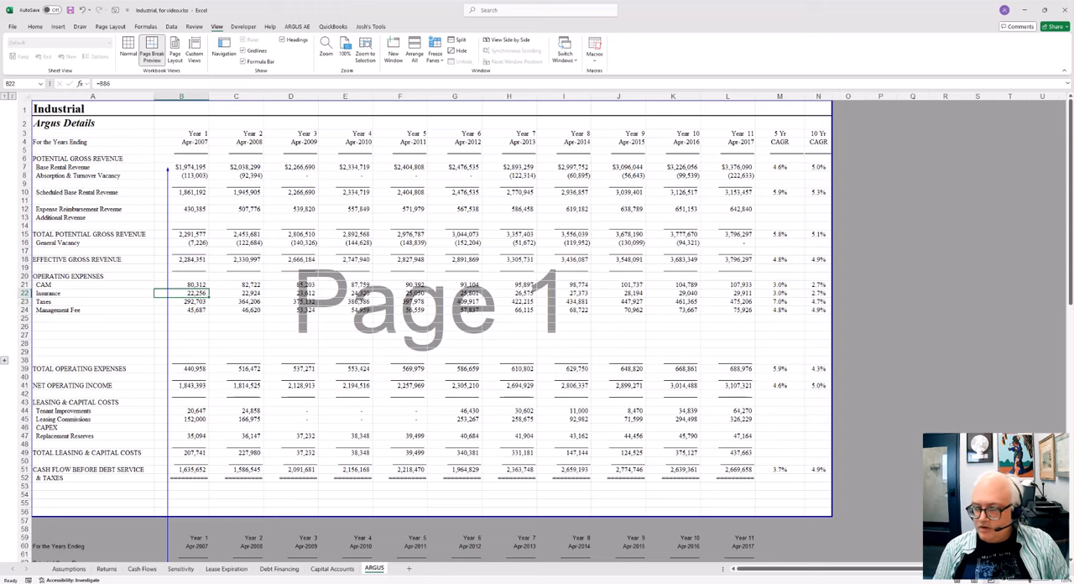
click(1057, 580)
click(1056, 581)
click(1057, 580)
click(1057, 581)
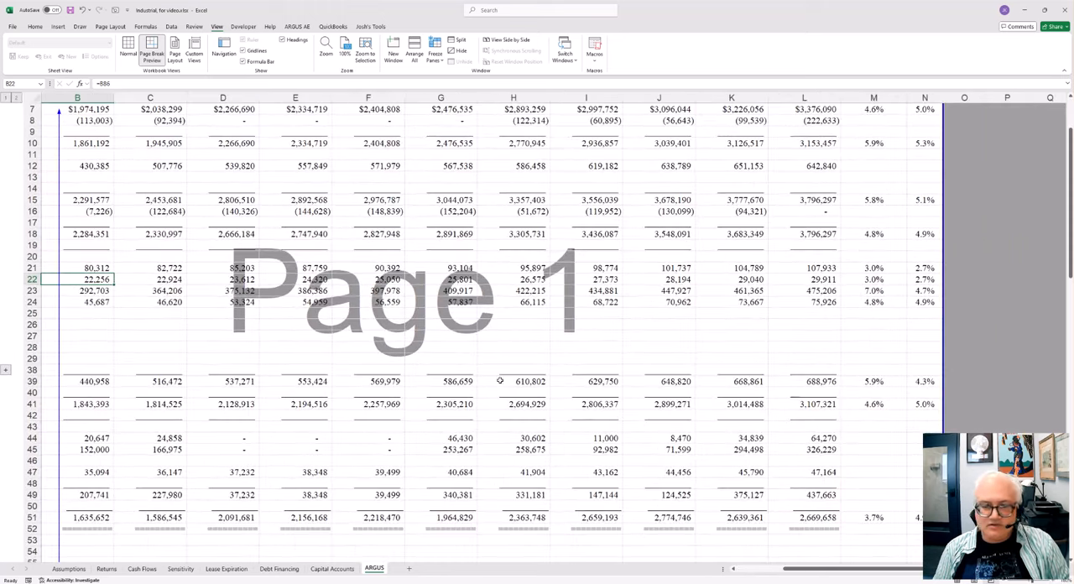
click(378, 358)
key(Left)
key(Left)
key(Left)
key(Left)
key(Left)
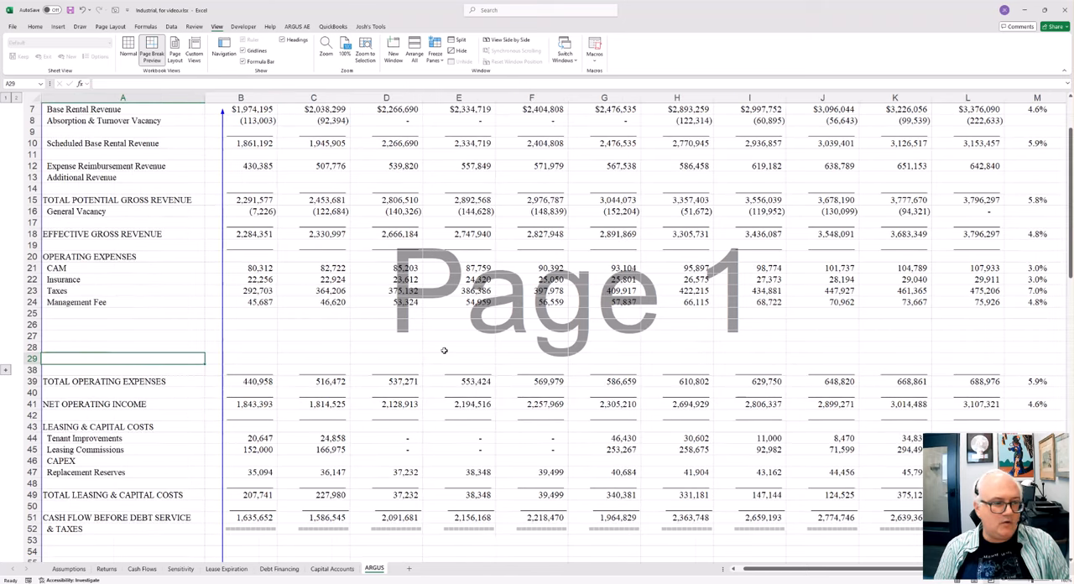
Step: Return to the Assumptions sheet and highlight Prepaid Exp. Adjustments in F39:I39
click(79, 568)
click(477, 451)
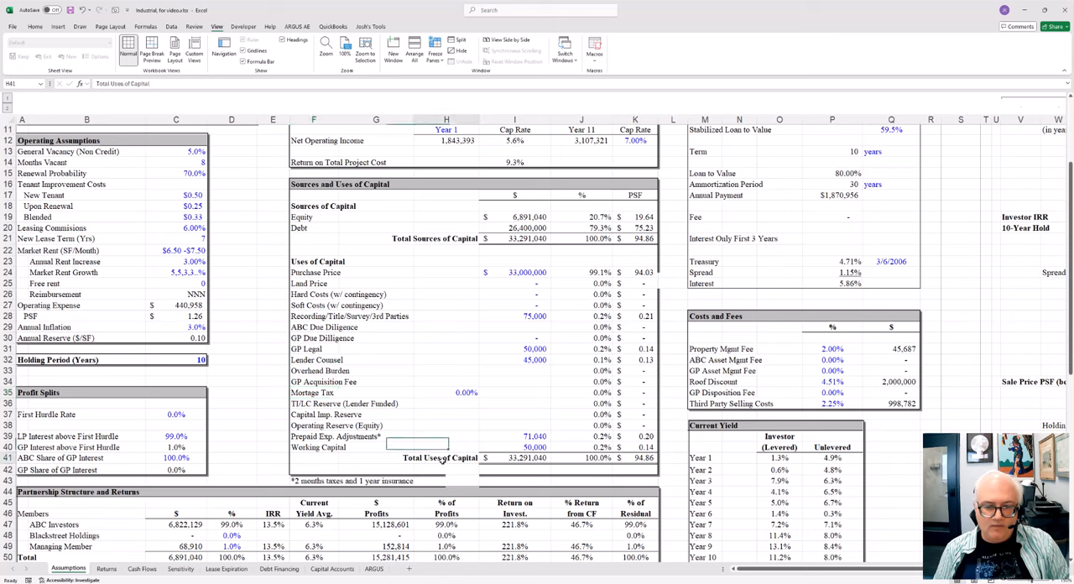
click(410, 434)
drag(309, 437, 527, 437)
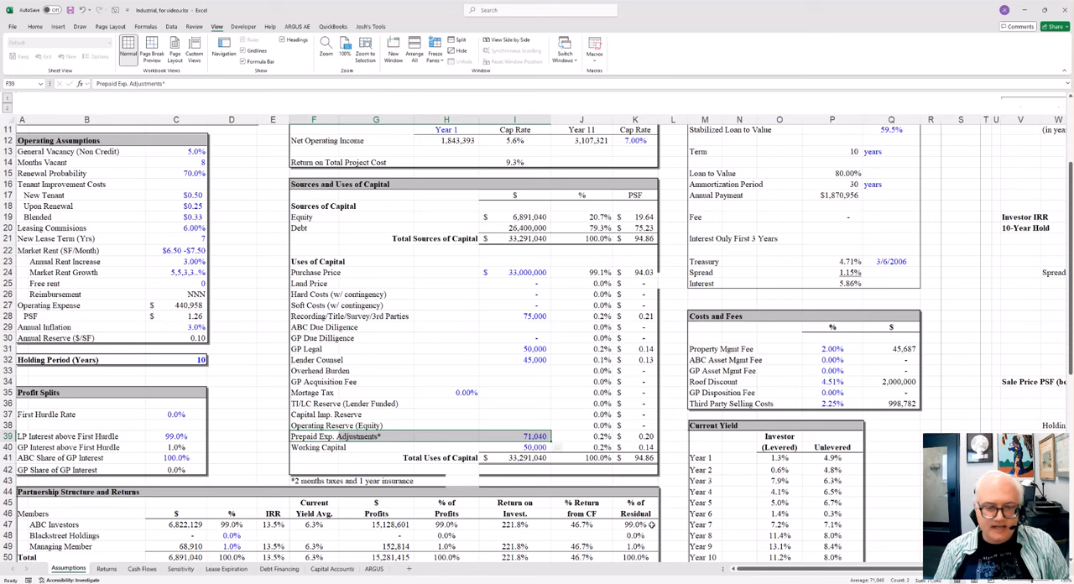
Step: Highlight the first years of the Insurance and Taxes rows in the ARGUS sheet's operating expenses
click(375, 569)
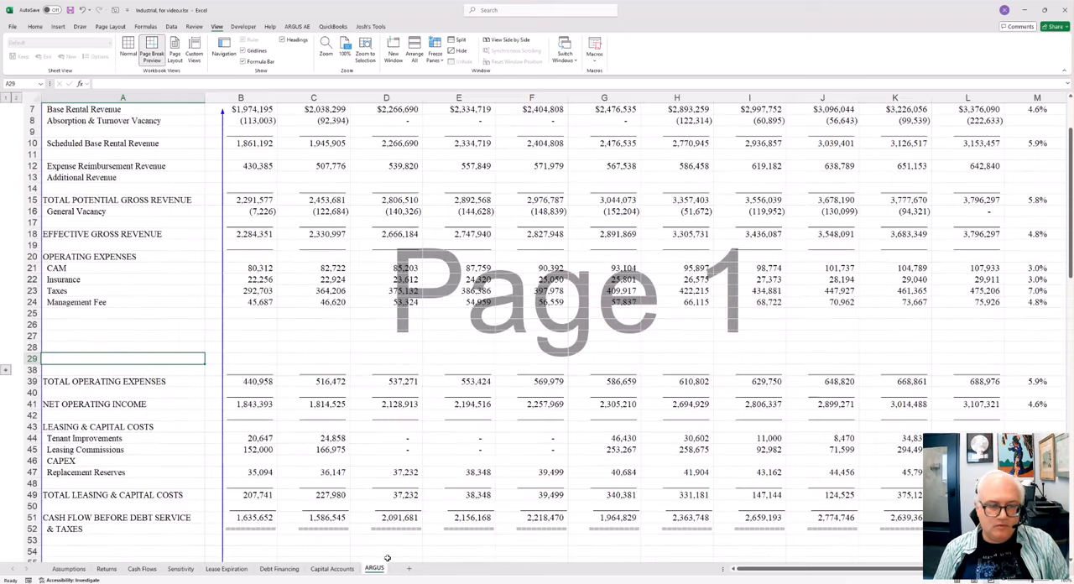
drag(112, 279, 442, 280)
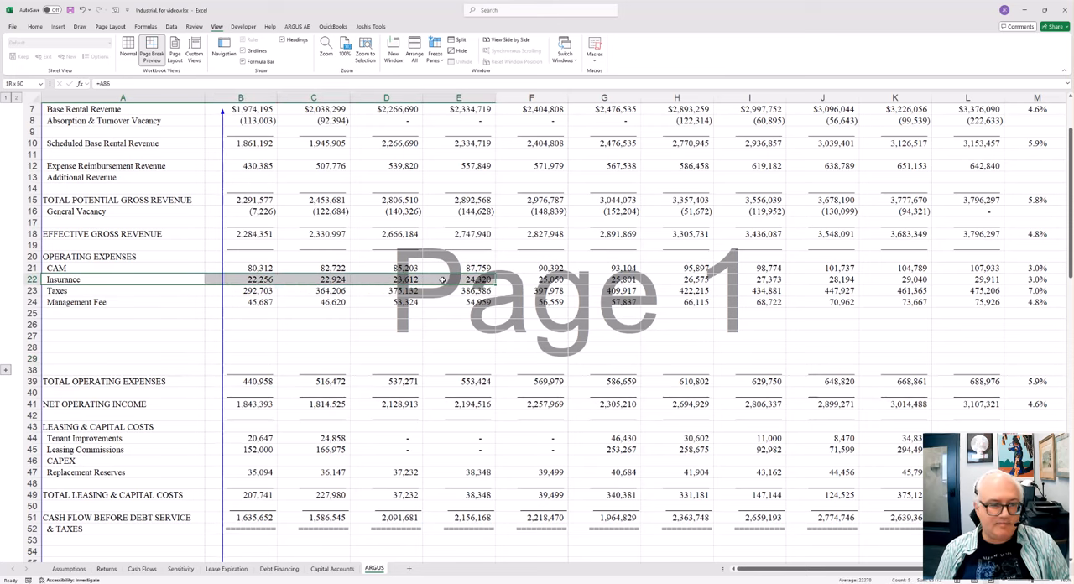
click(100, 301)
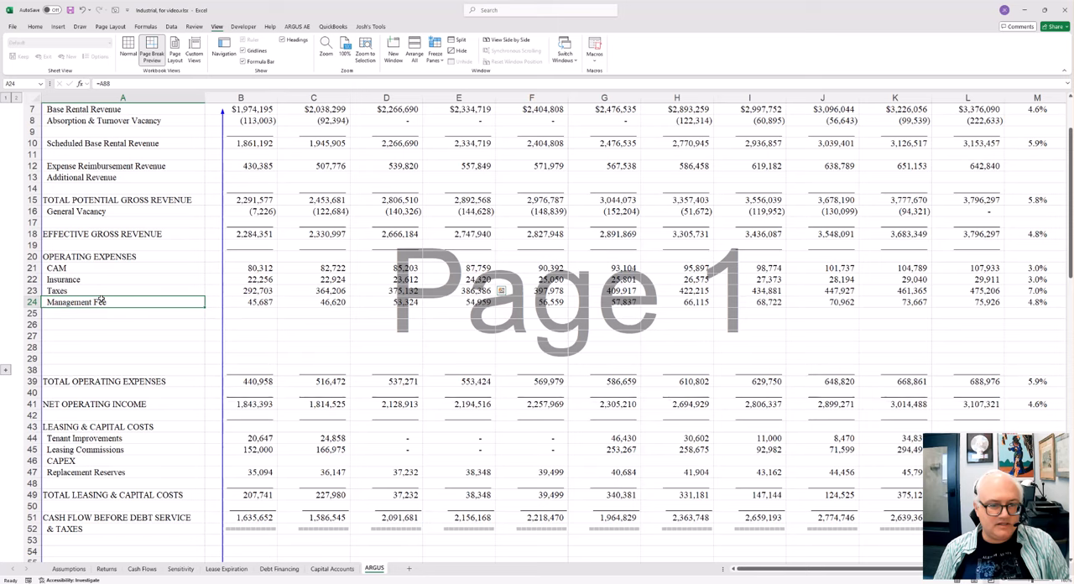
drag(96, 290, 324, 288)
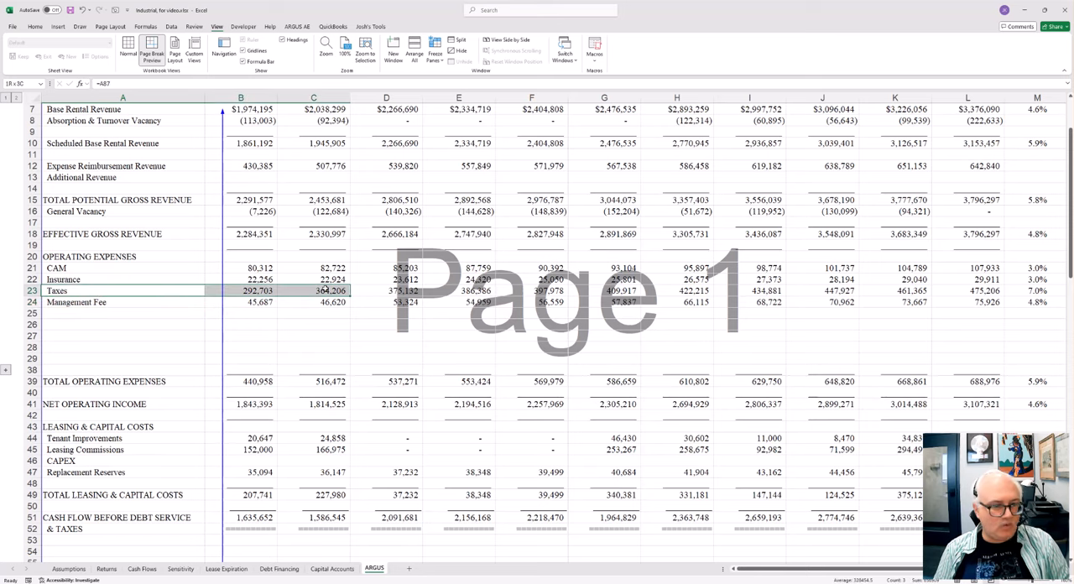
drag(117, 280, 359, 280)
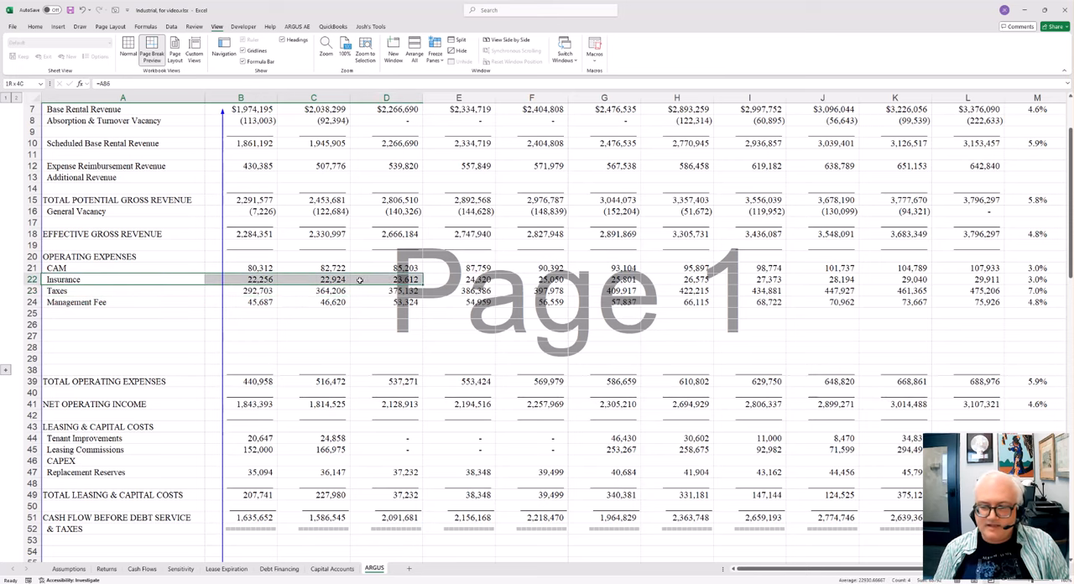
drag(359, 280, 359, 280)
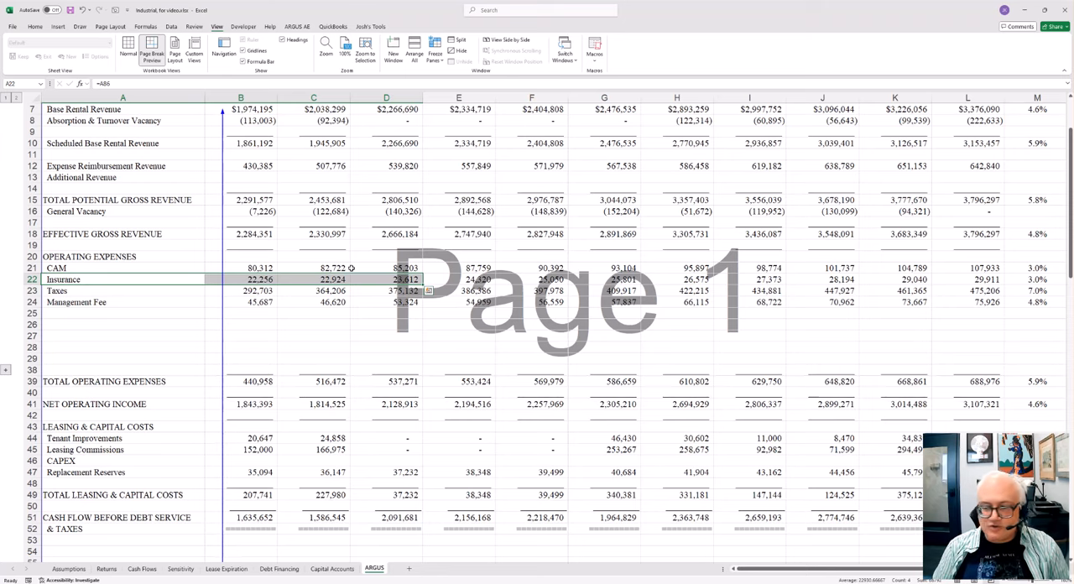
Step: Return to the Assumptions sheet and inspect the Uses of Capital amounts from GP Legal in I31 downward
click(83, 569)
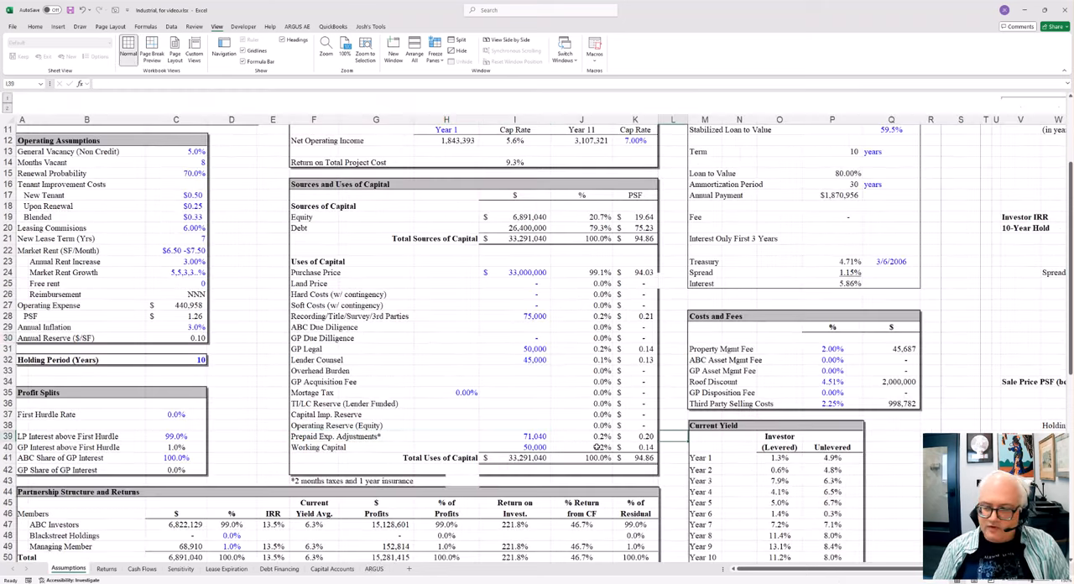
click(516, 348)
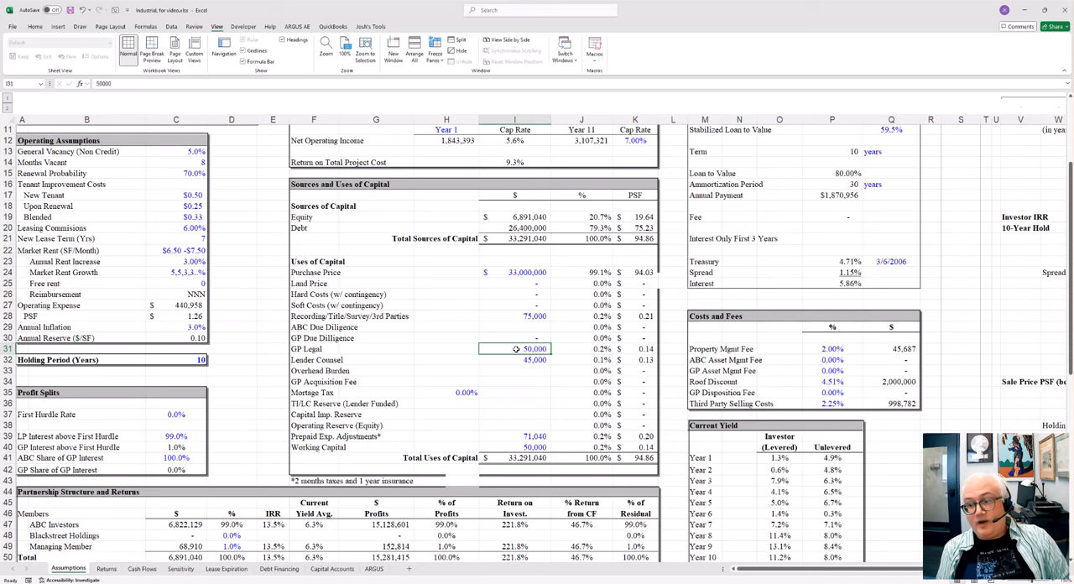
key(Down)
key(Down)
key(Down)
key(Down)
key(Down)
key(Down)
key(Down)
key(Down)
key(Down)
key(Down)
key(Down)
key(Down)
key(Down)
key(Down)
key(Down)
key(Down)
key(Down)
key(Down)
key(Down)
key(Down)
key(Down)
key(Down)
key(Down)
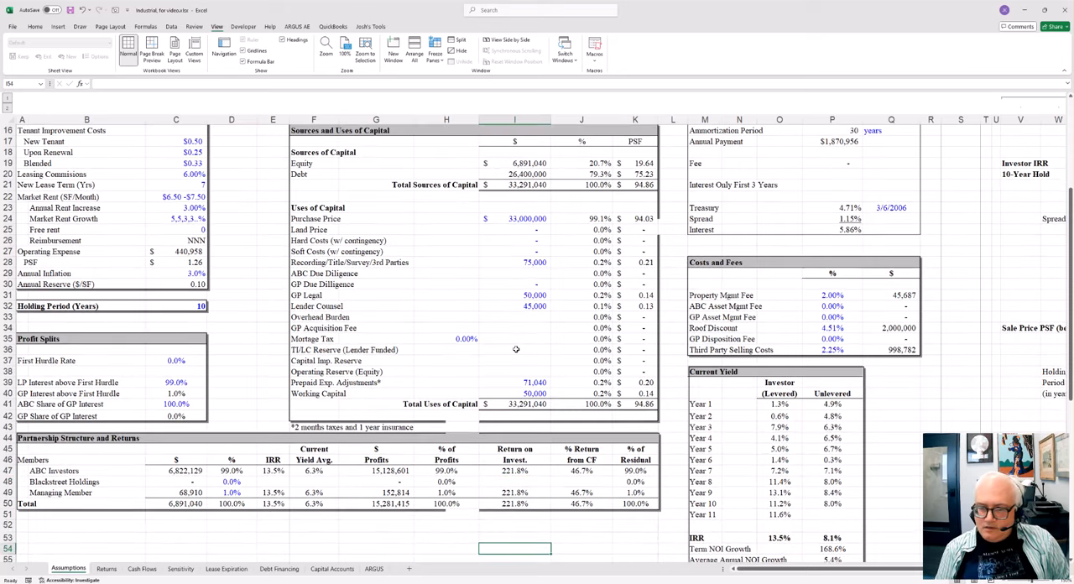
Step: Highlight the Property Mgmt Fee and Roof Discount rows in Costs and Fees, and the Purchase Price Overview figures
scroll(719, 320, up, 3)
scroll(719, 319, up, 2)
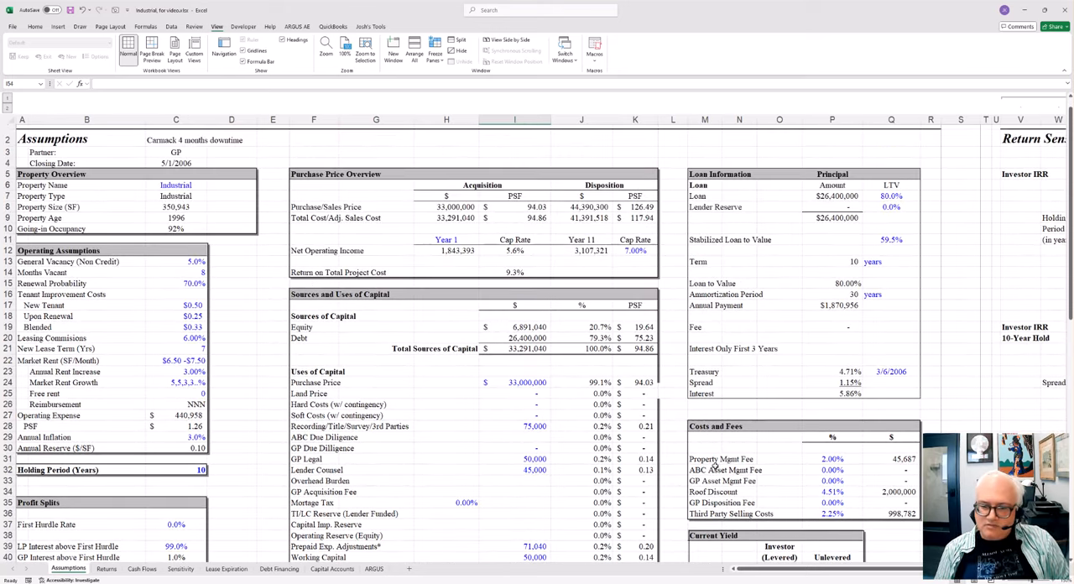
drag(714, 465, 900, 459)
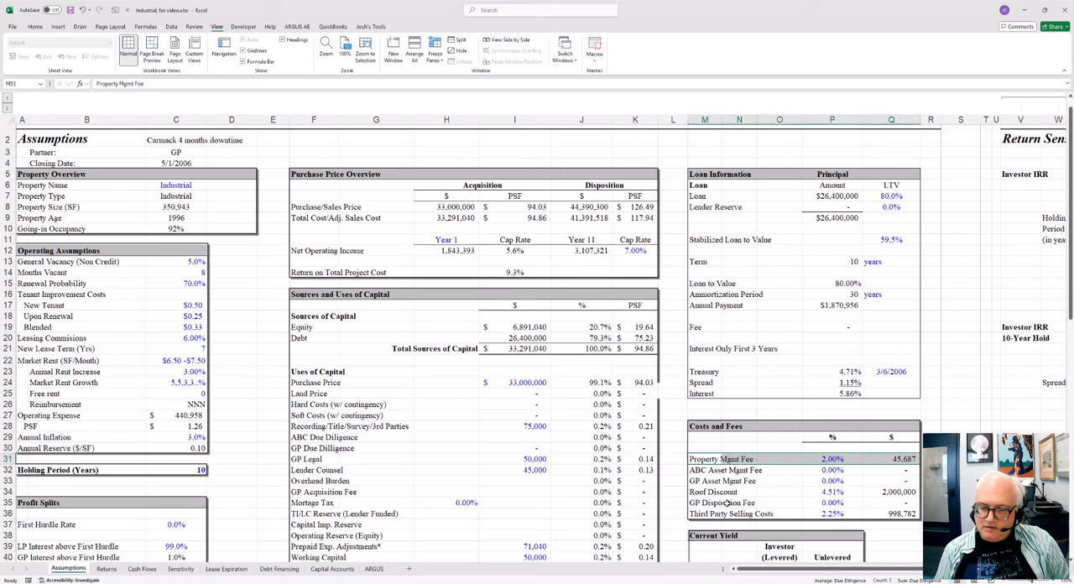
click(715, 493)
drag(716, 493, 902, 492)
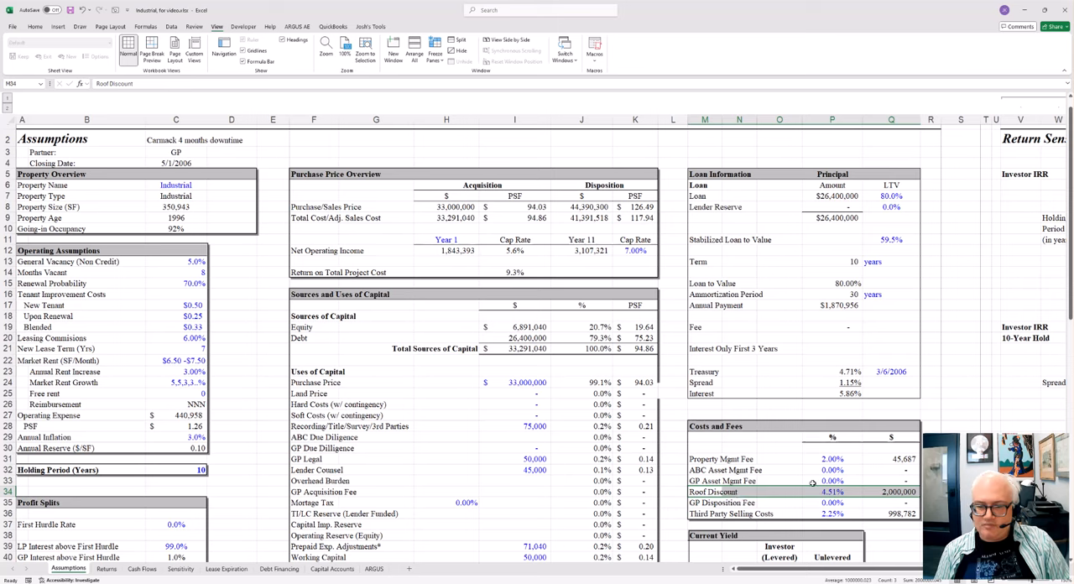
drag(330, 209, 646, 273)
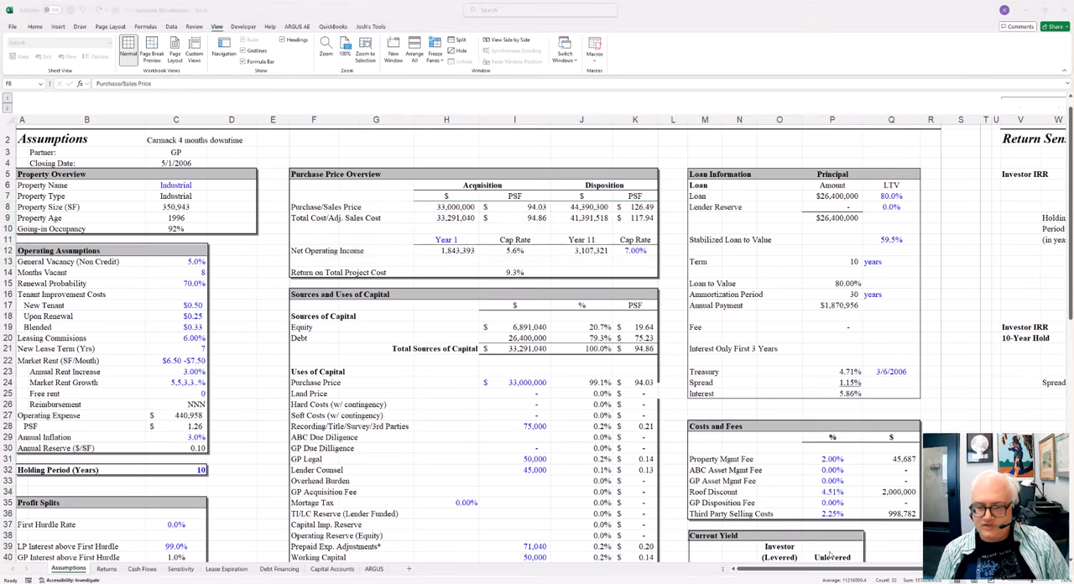
drag(713, 492, 901, 496)
Step: Examine the Uses of Capital section and the Partnership Structure and Returns table below it
scroll(724, 484, down, 4)
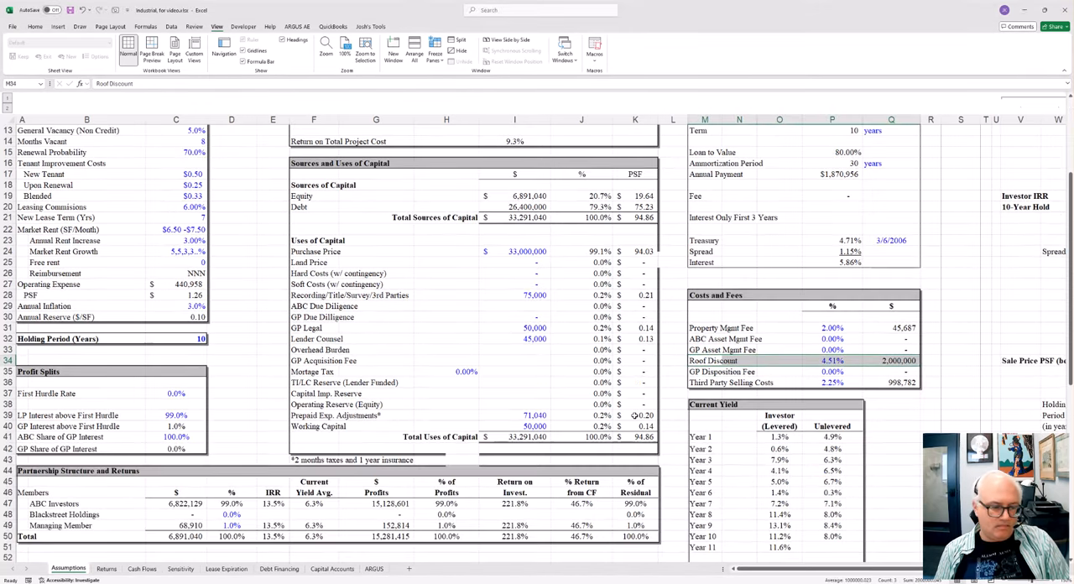
click(427, 382)
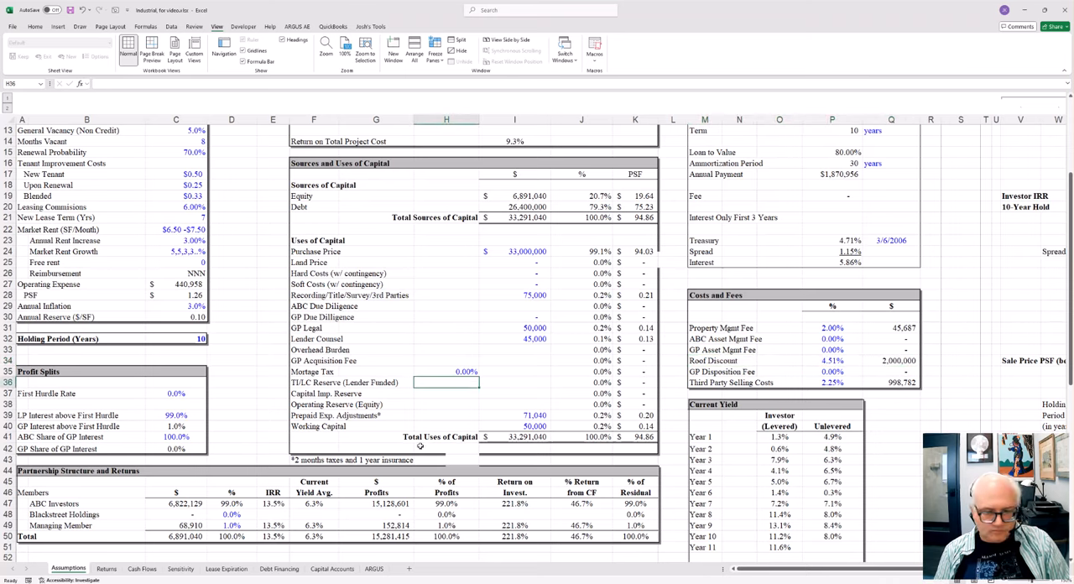
scroll(419, 447, down, 4)
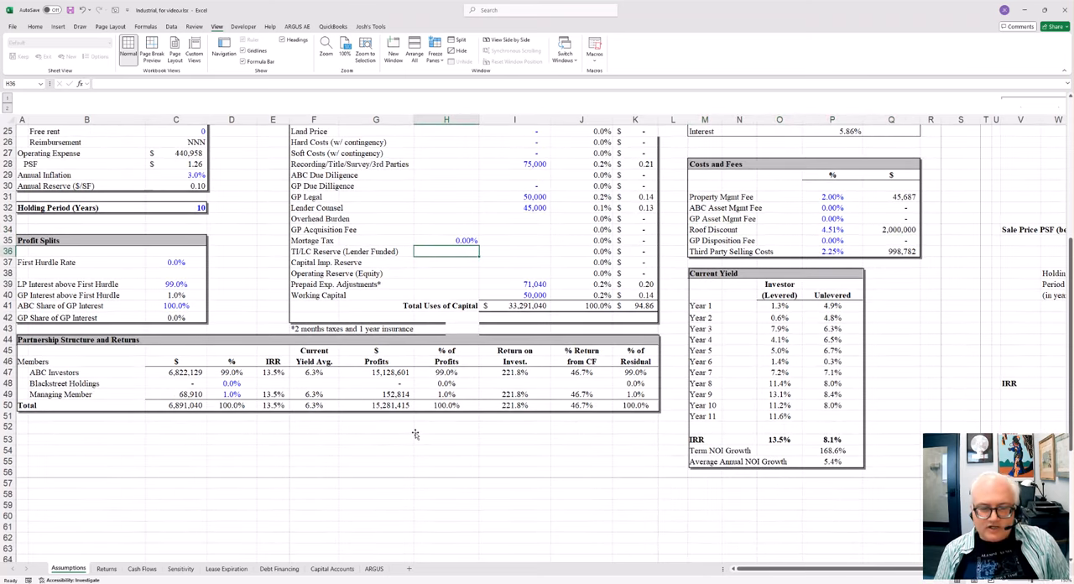
scroll(414, 433, up, 5)
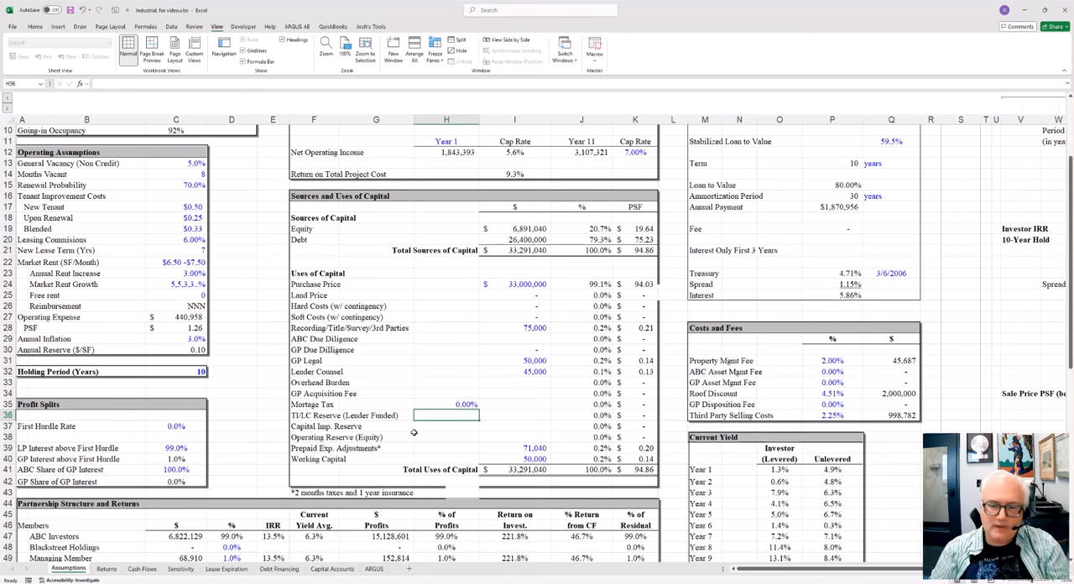
Step: Highlight the Current Yield figures in O39:P51 and inspect the formulas for Year 4 levered and Year 3 unlevered yield
scroll(673, 334, down, 4)
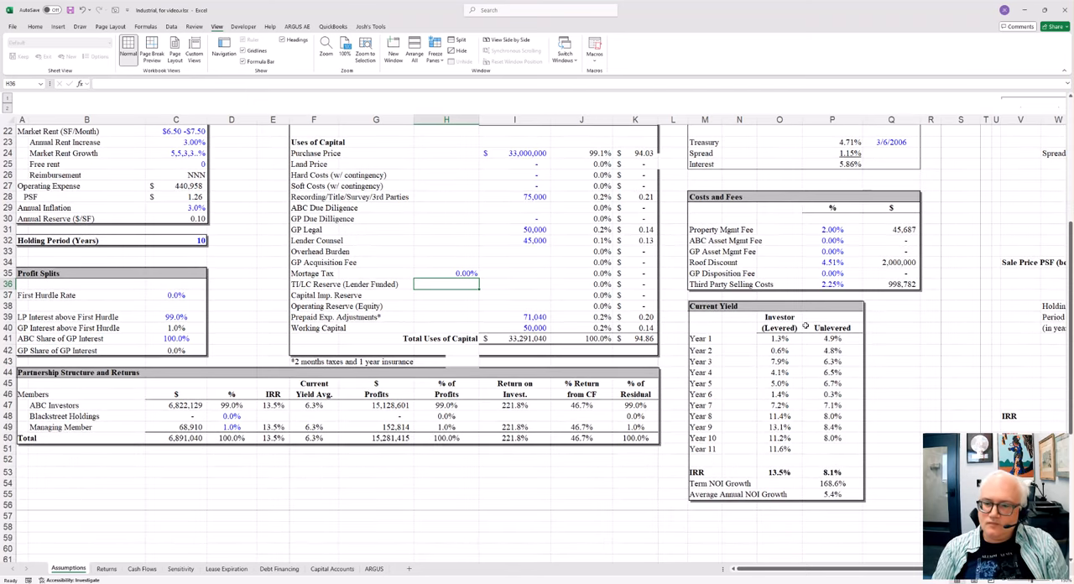
drag(780, 317, 802, 434)
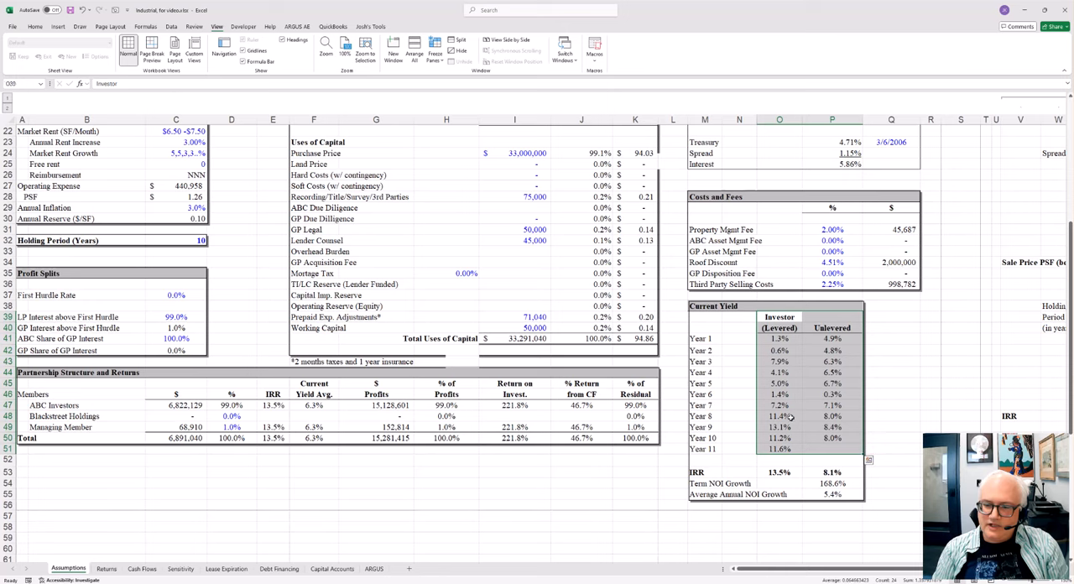
click(800, 369)
key(F2)
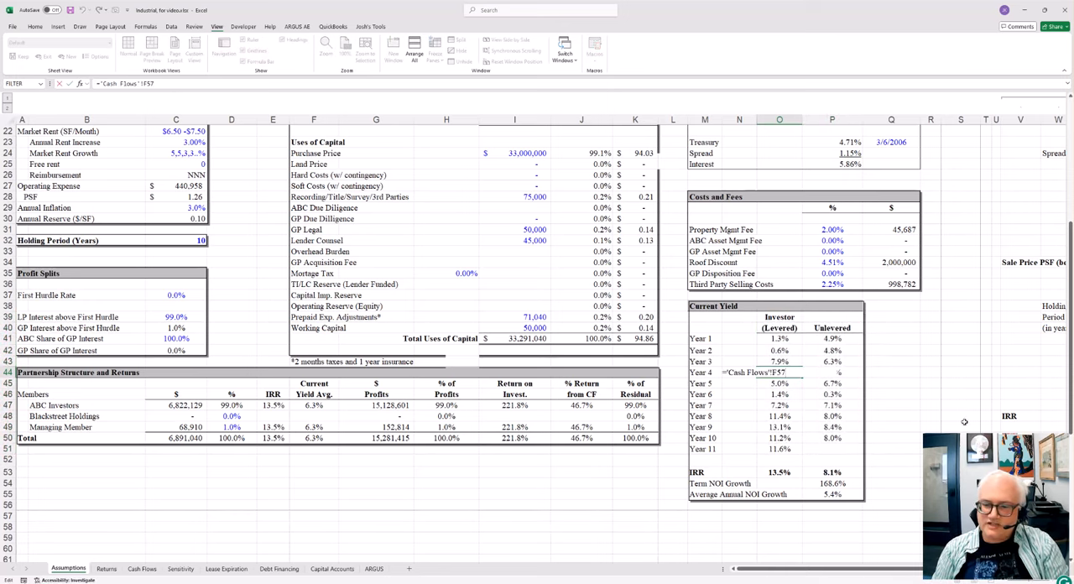
key(Escape)
key(Up)
key(Right)
key(F2)
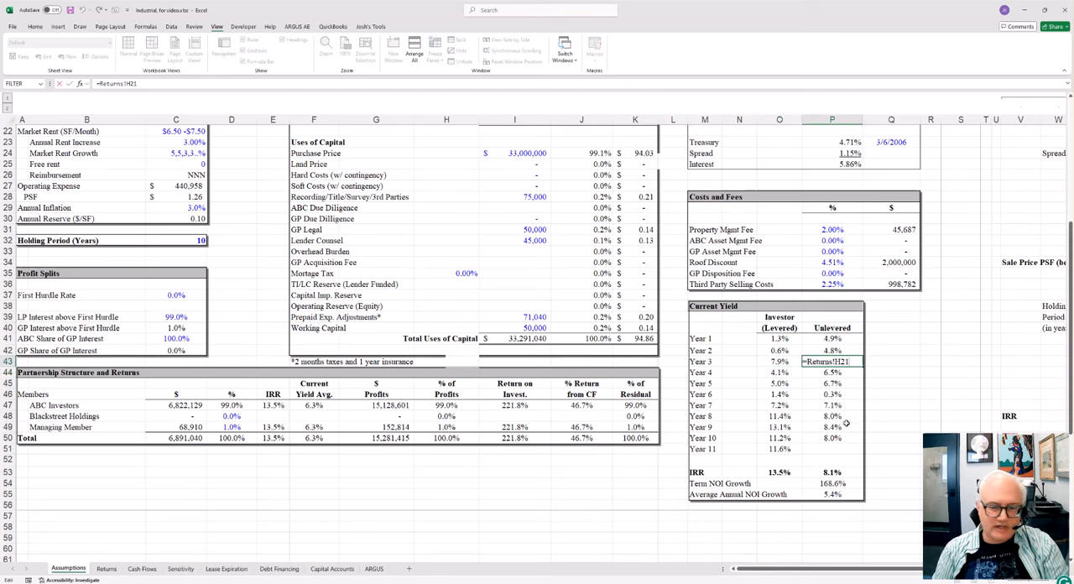
Step: Inspect the formulas behind the levered and unlevered IRR in O53 and P53 of the Current Yield section
click(797, 473)
key(F2)
key(Escape)
key(Right)
key(F2)
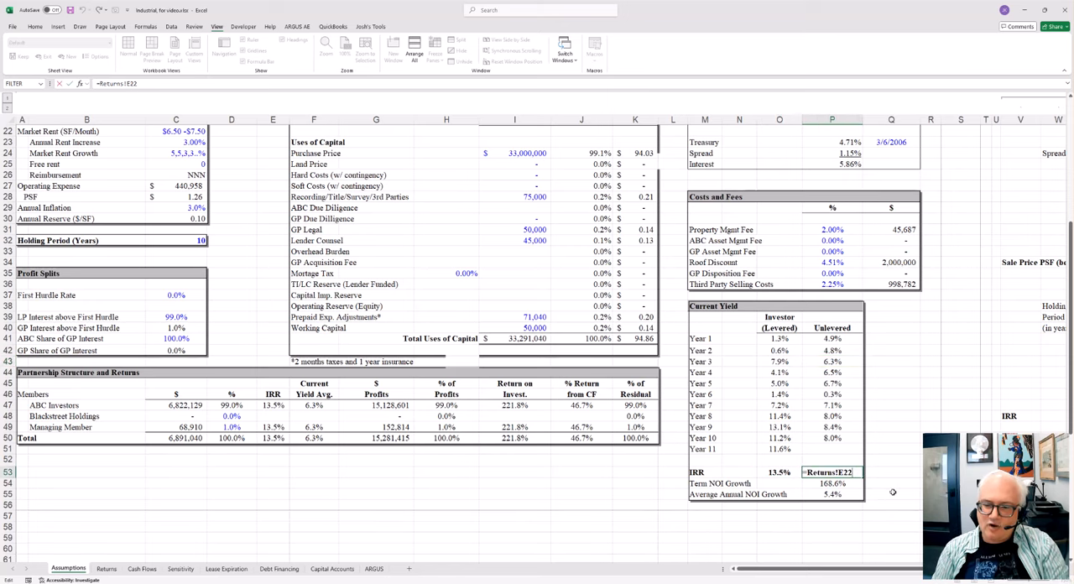
drag(697, 437, 698, 427)
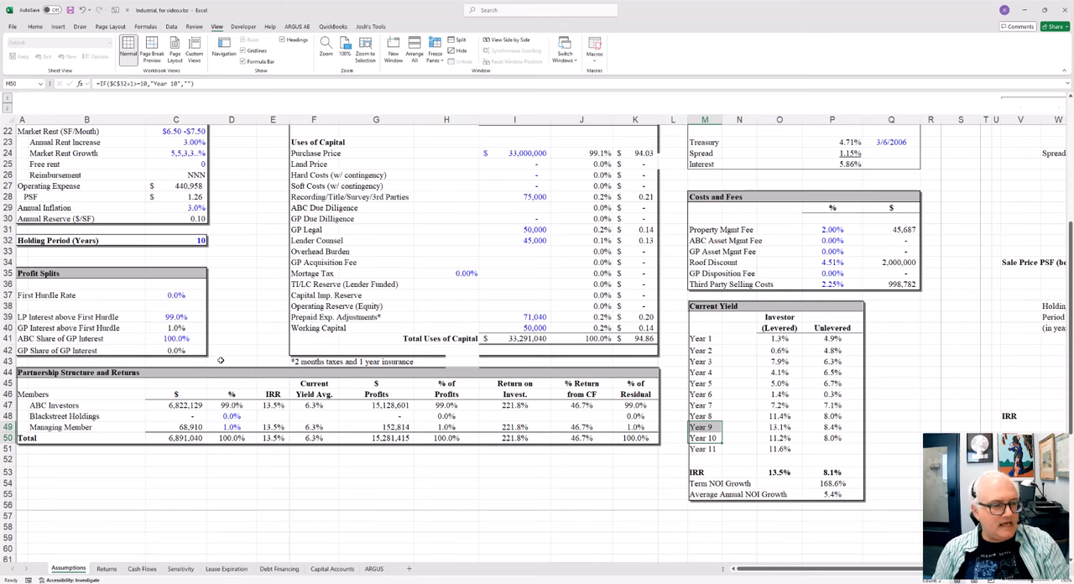
Step: Highlight the ABC Investors, Managing Member and Blackstreet Holdings rows and the ownership % column in Partnership Structure and Returns
drag(42, 405, 394, 405)
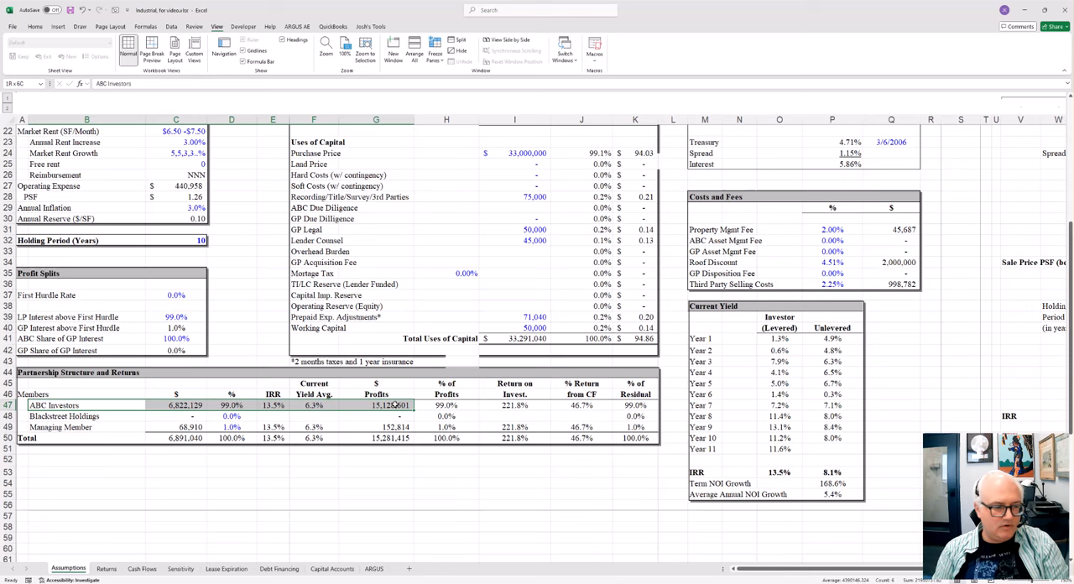
drag(62, 428, 382, 428)
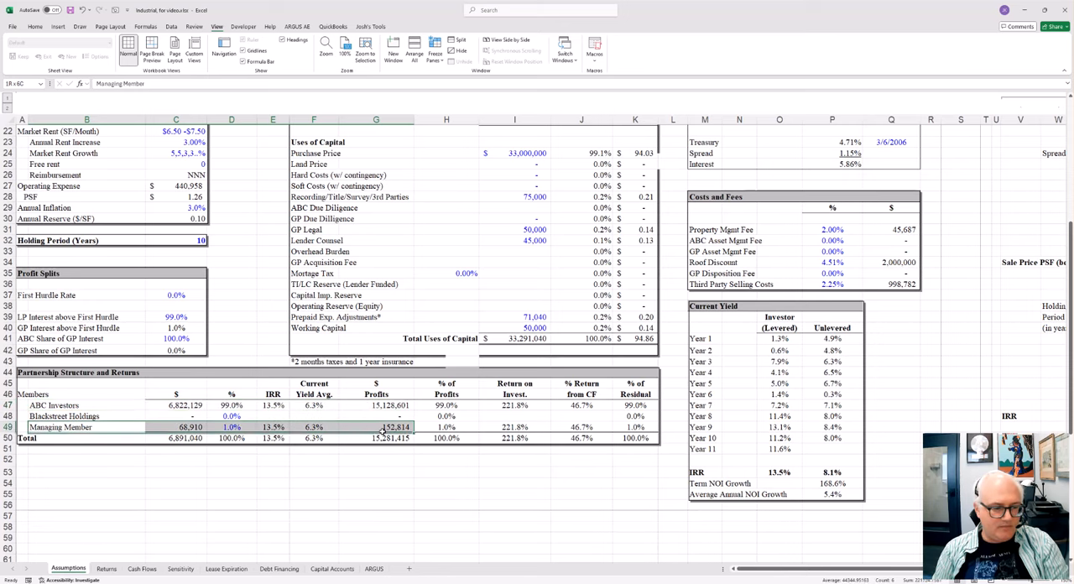
drag(226, 385, 234, 459)
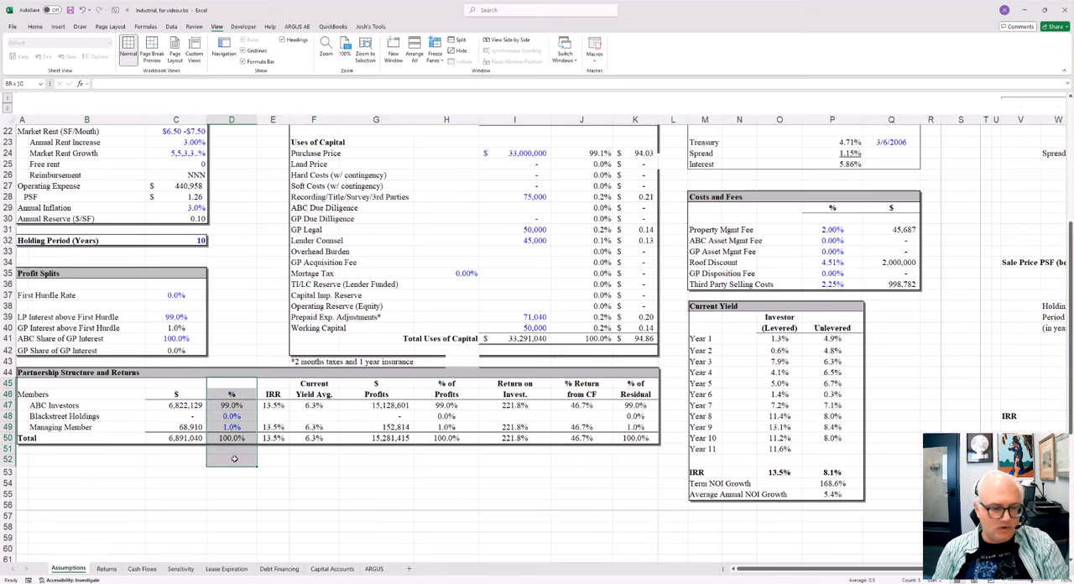
drag(234, 459, 235, 459)
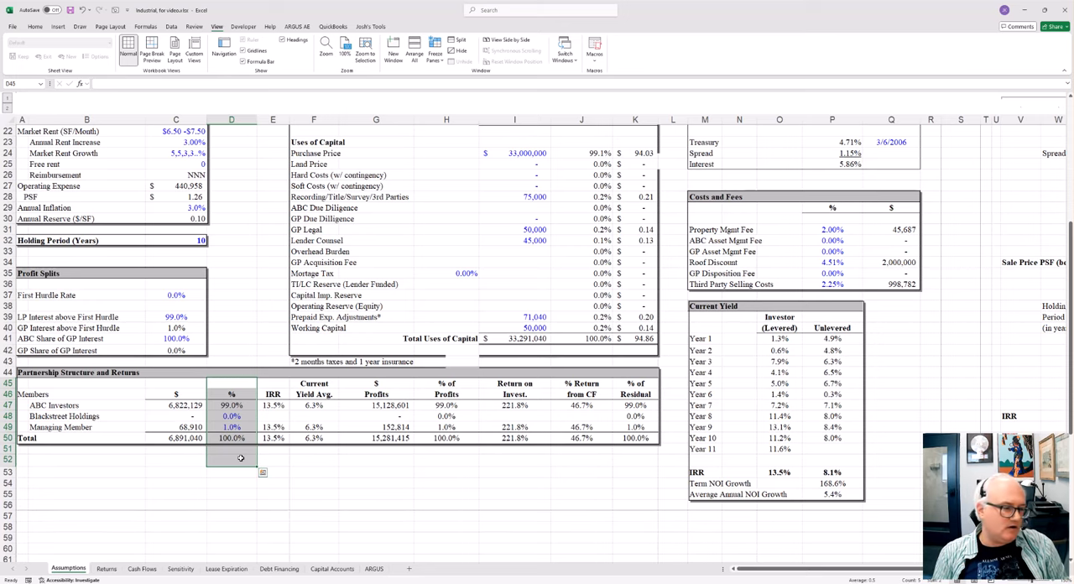
drag(53, 416, 246, 417)
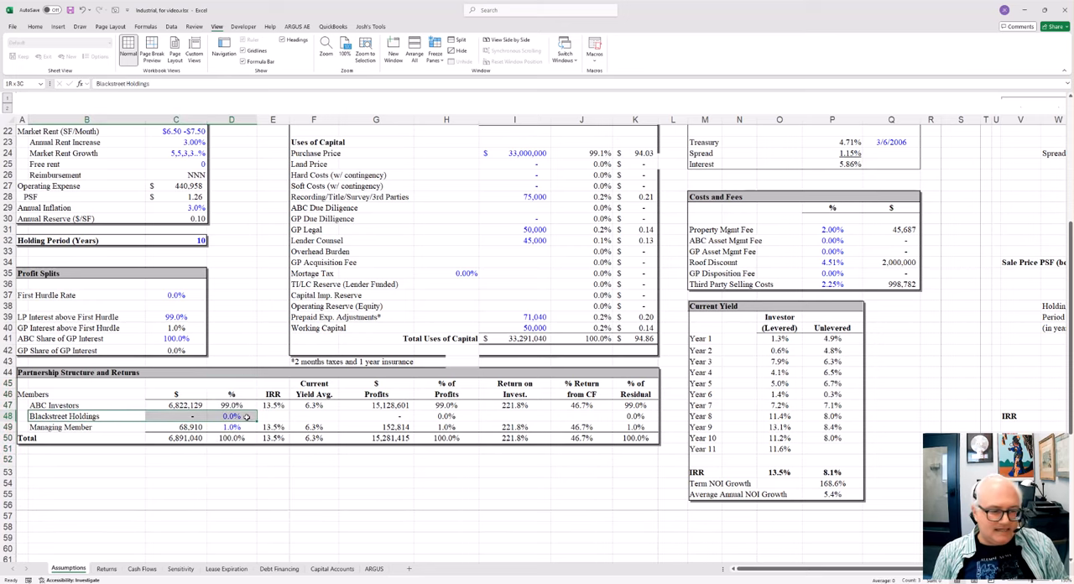
drag(246, 417, 247, 417)
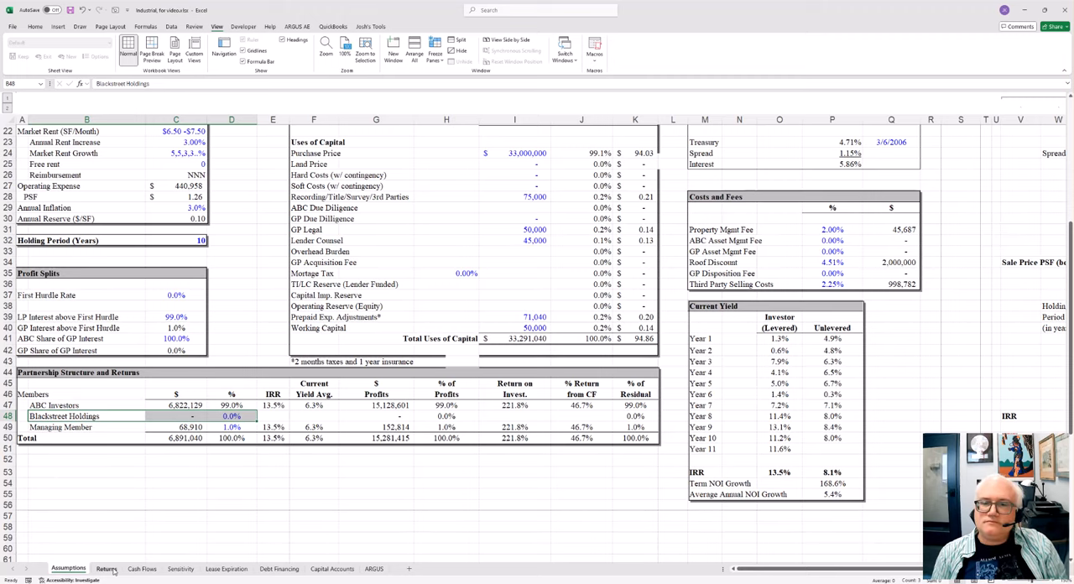
Step: In Return Sensitivities on Assumptions, highlight the first Investor IRR table's holding periods and exit cap rates and inspect the formula in AB14
click(106, 569)
click(68, 569)
click(710, 317)
key(Right)
key(Right)
key(Right)
key(Right)
key(Right)
key(Right)
key(Right)
key(Right)
key(Right)
key(Right)
key(Right)
key(Right)
key(Right)
key(Right)
key(Right)
key(Right)
key(Right)
key(Right)
key(Right)
key(Right)
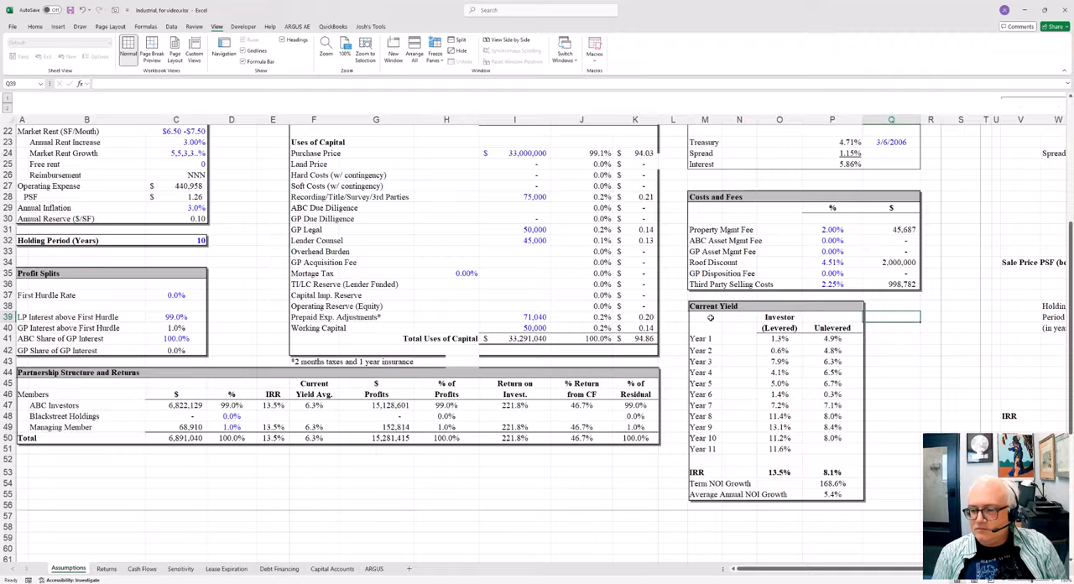
scroll(710, 317, up, 7)
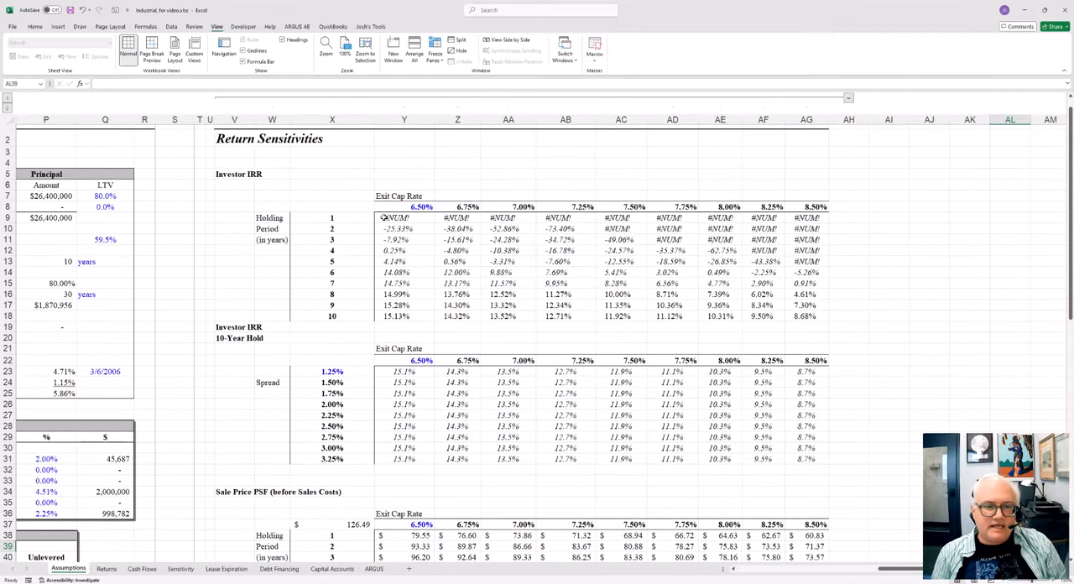
drag(348, 220, 355, 313)
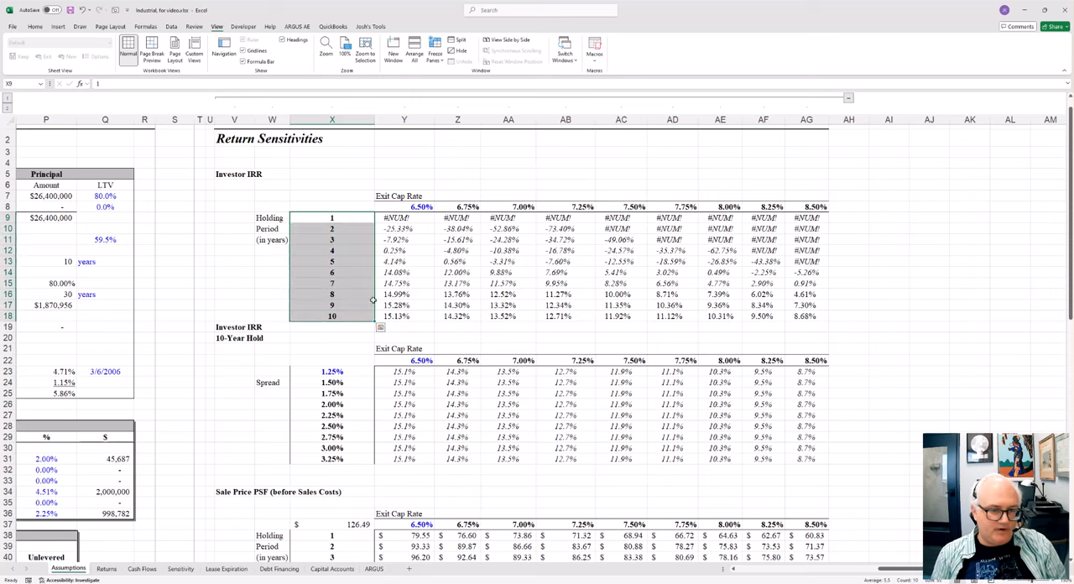
drag(420, 208, 946, 207)
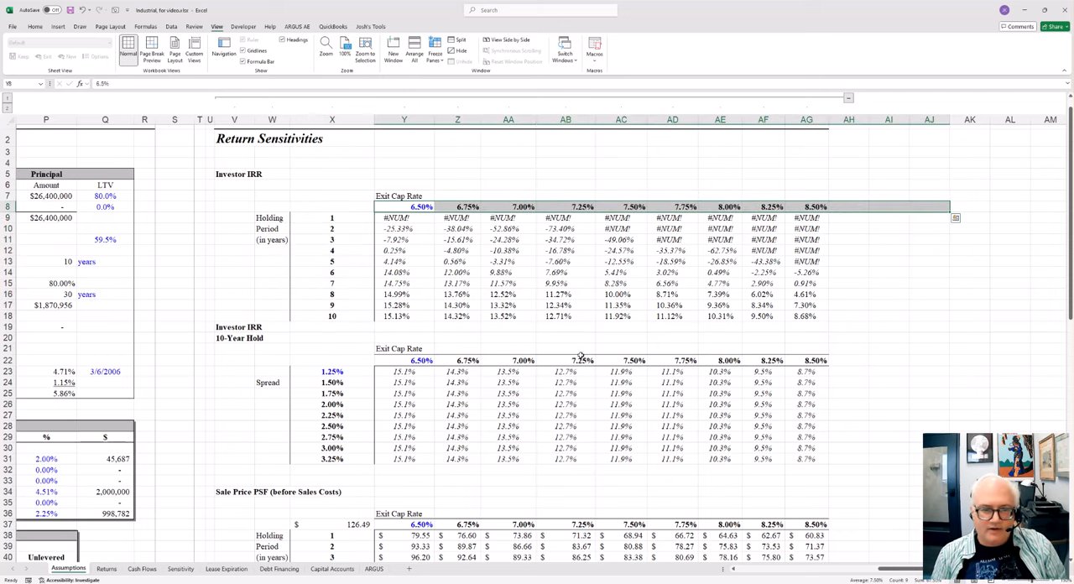
click(550, 271)
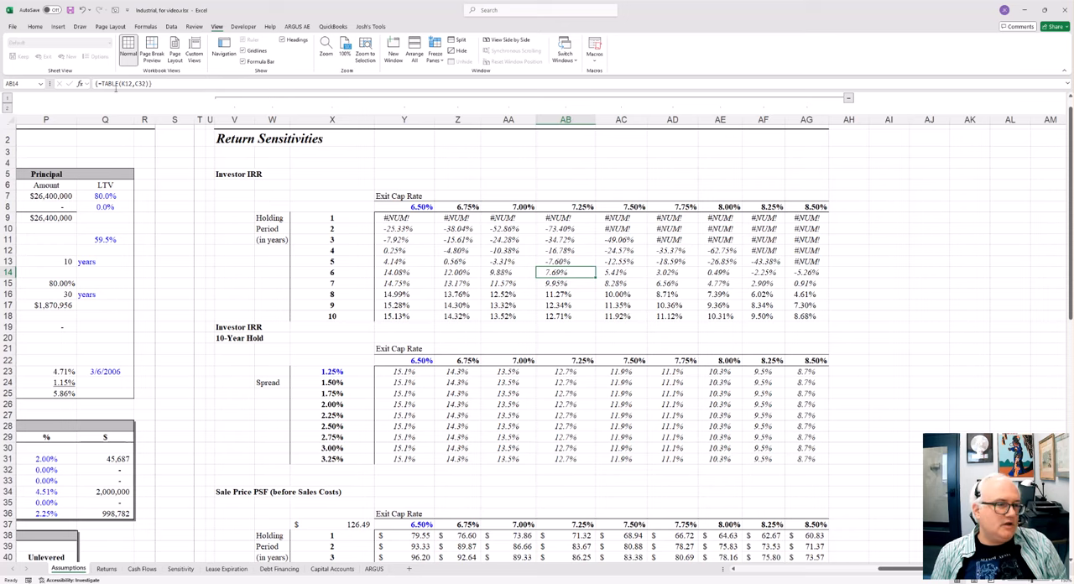
Step: Show the What-If Analysis choices containing Data Table, and the workbook's calculation options, without changing either
click(170, 27)
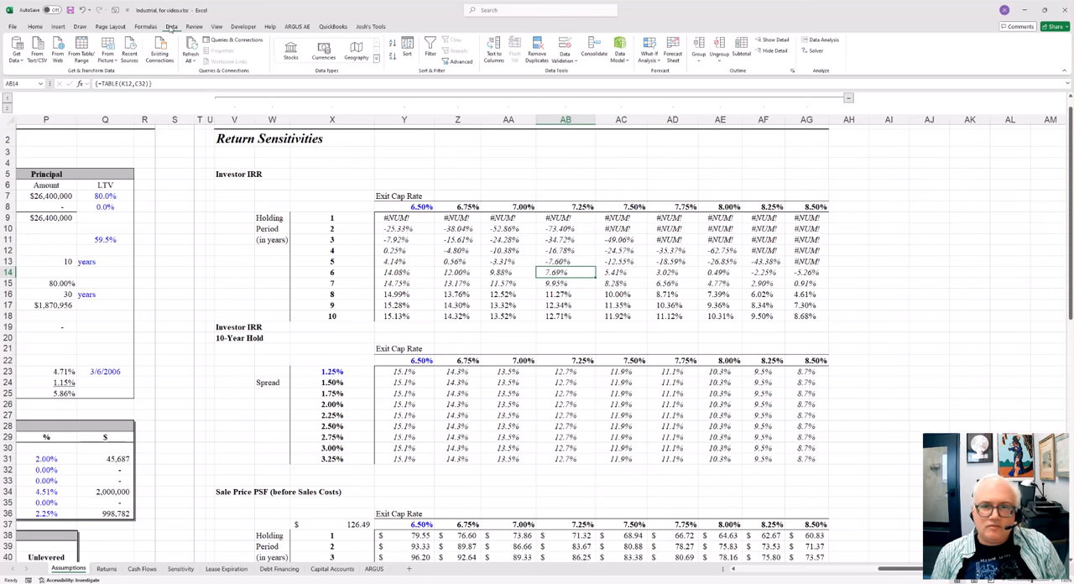
click(653, 56)
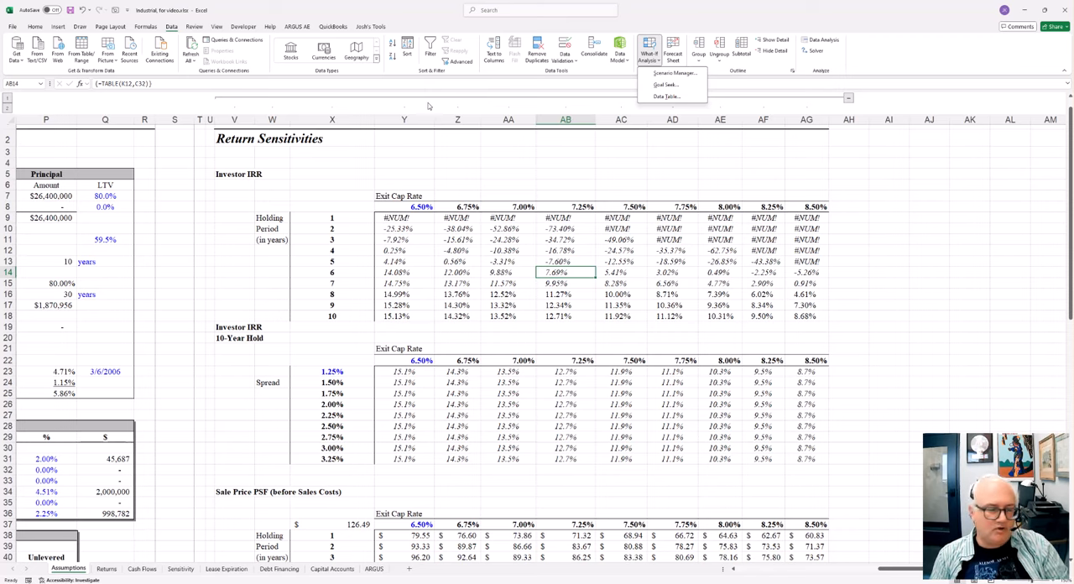
click(150, 26)
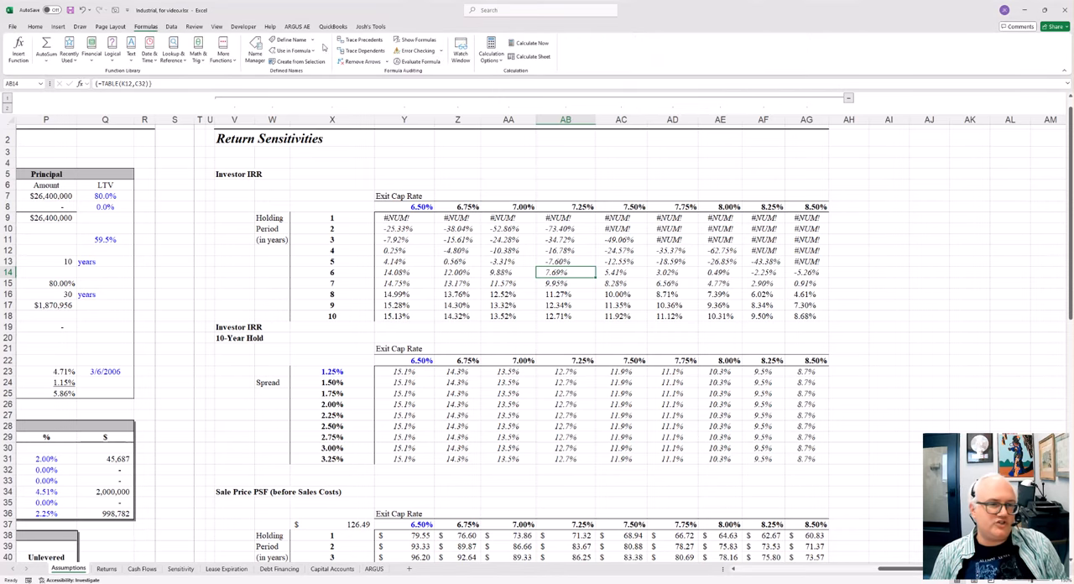
click(493, 60)
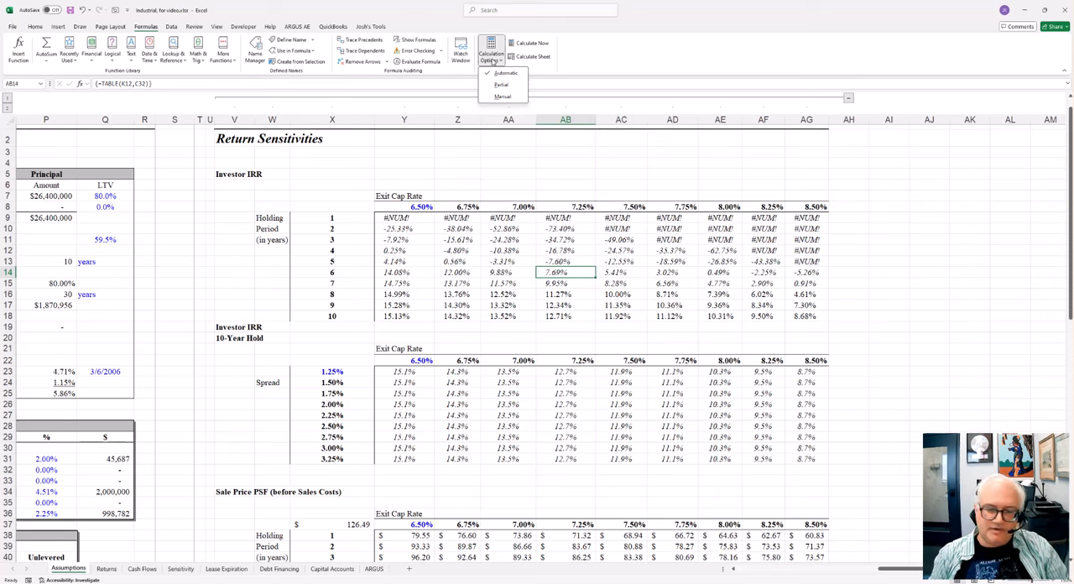
click(551, 320)
Step: Inspect the data table formulas in AB29 and Y26 of the 10-Year Hold Investor IRR table
click(554, 438)
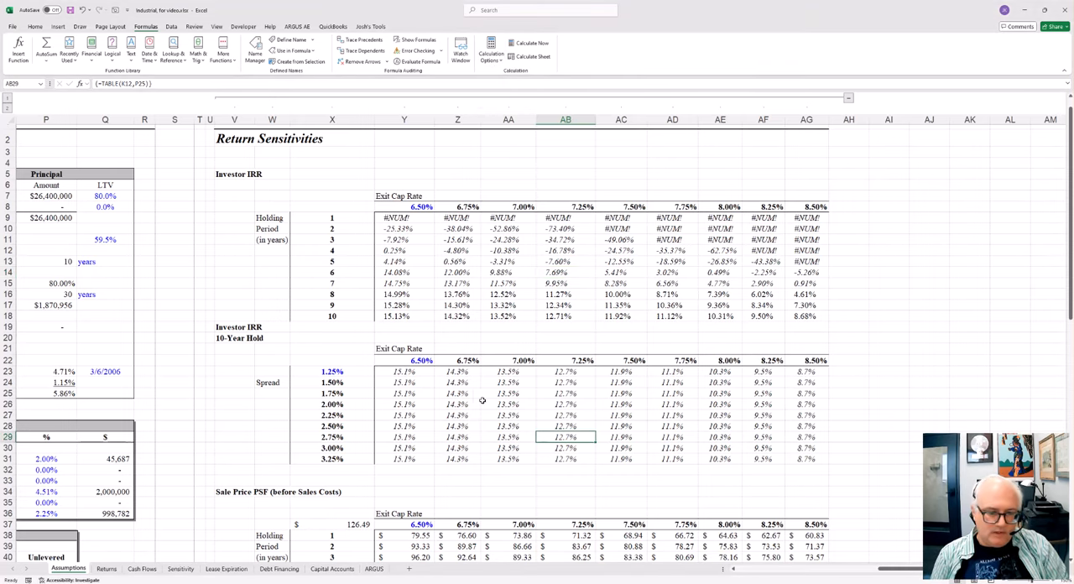
click(482, 401)
click(417, 408)
key(F2)
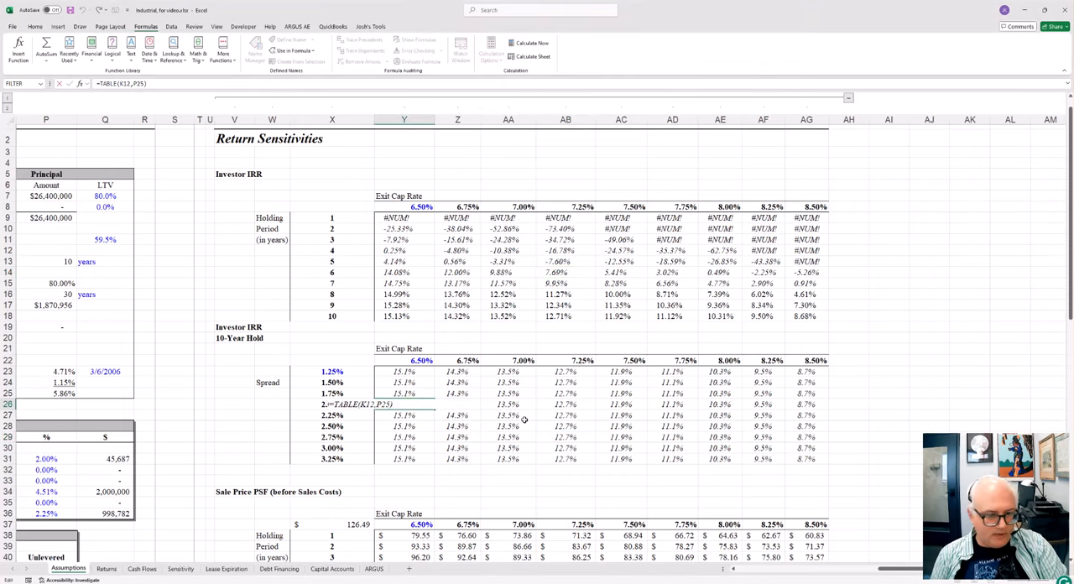
key(Escape)
Step: Highlight the spread values and the IRR results across exit cap rates in the 10-Year Hold table
scroll(406, 433, down, 1)
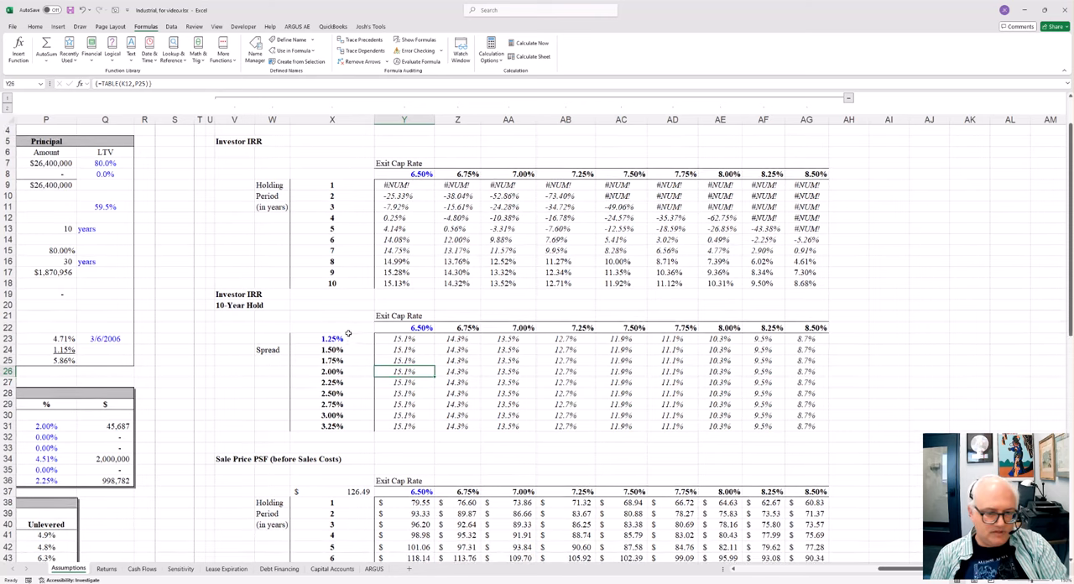
drag(347, 339, 353, 416)
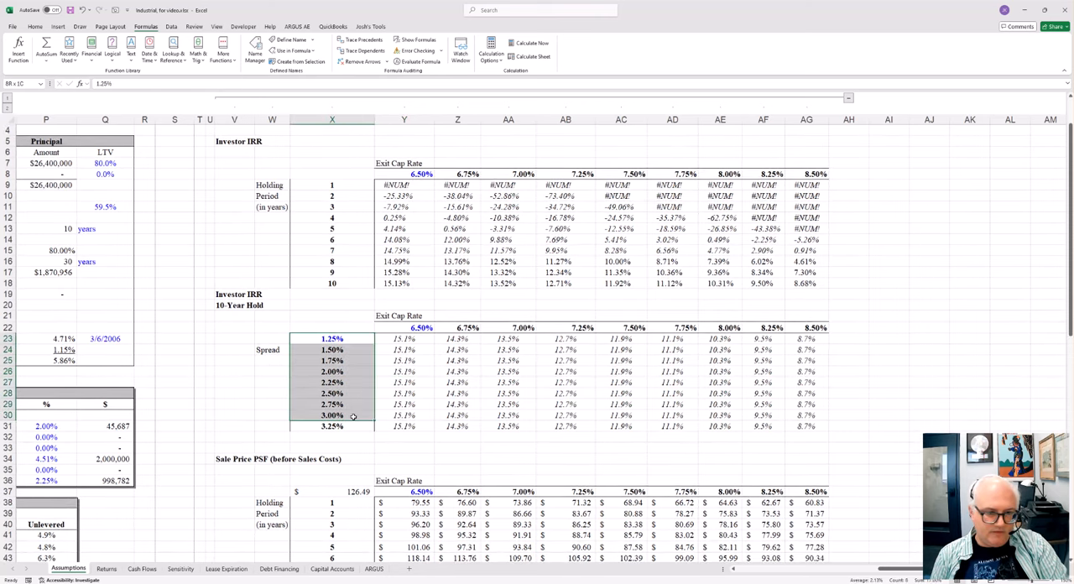
drag(425, 349, 422, 405)
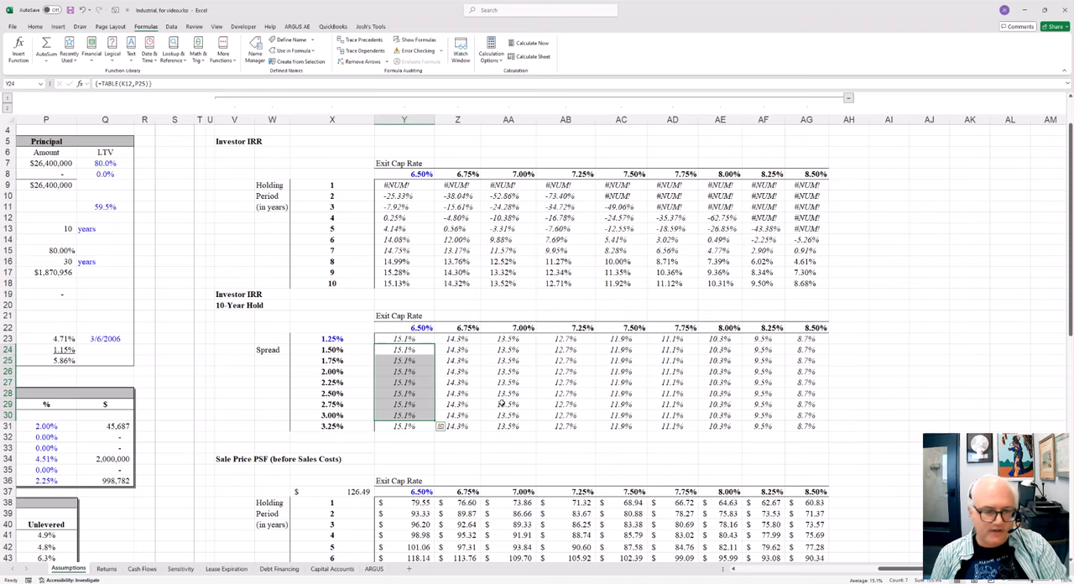
drag(418, 360, 797, 384)
scroll(380, 457, down, 6)
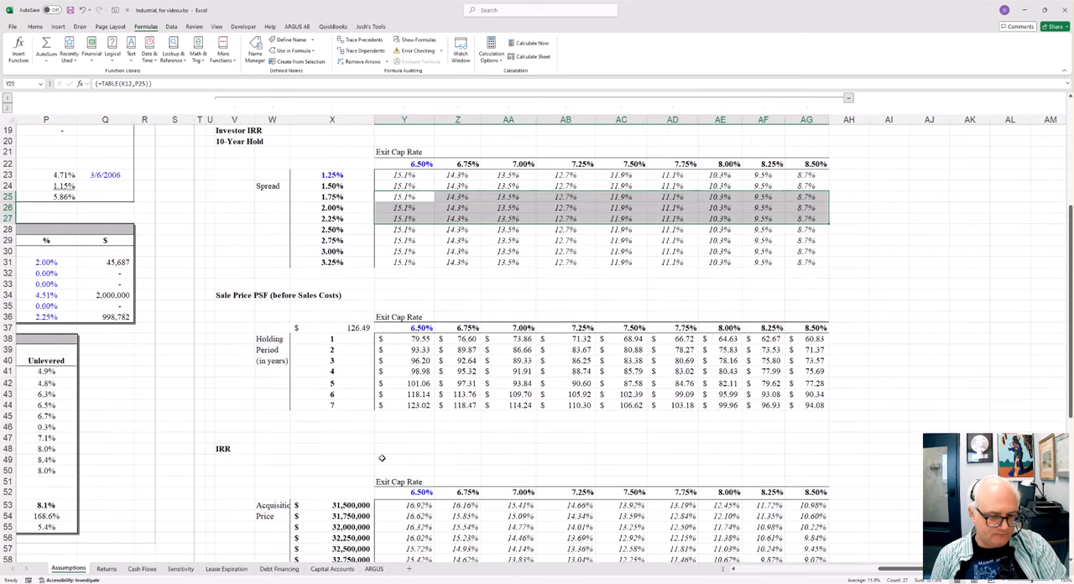
Step: Open the Sensitivity sheet and inspect the links to Assumptions in its IRR tables, at D12 and E25
click(105, 568)
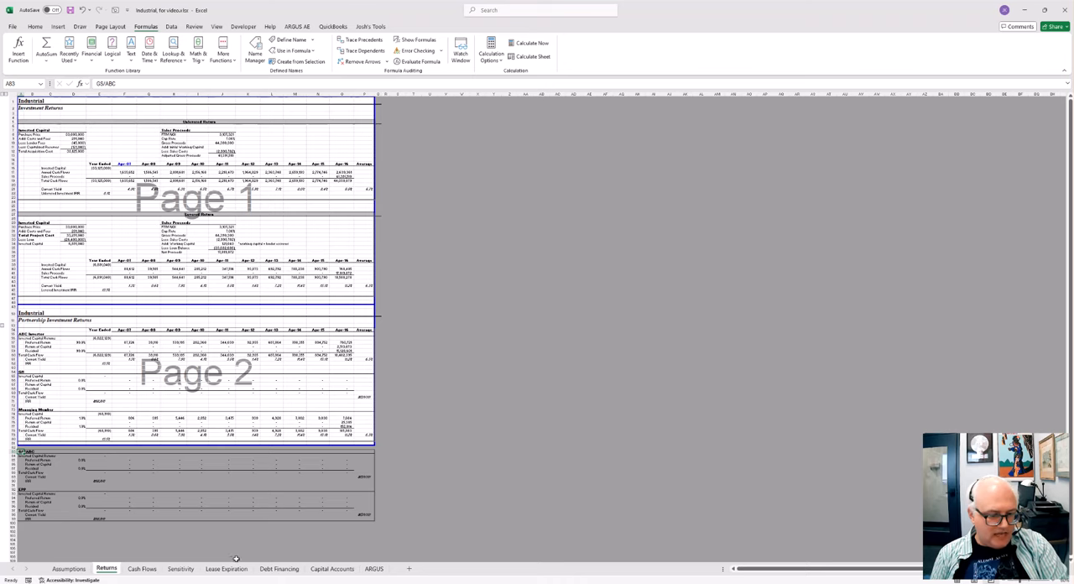
click(180, 569)
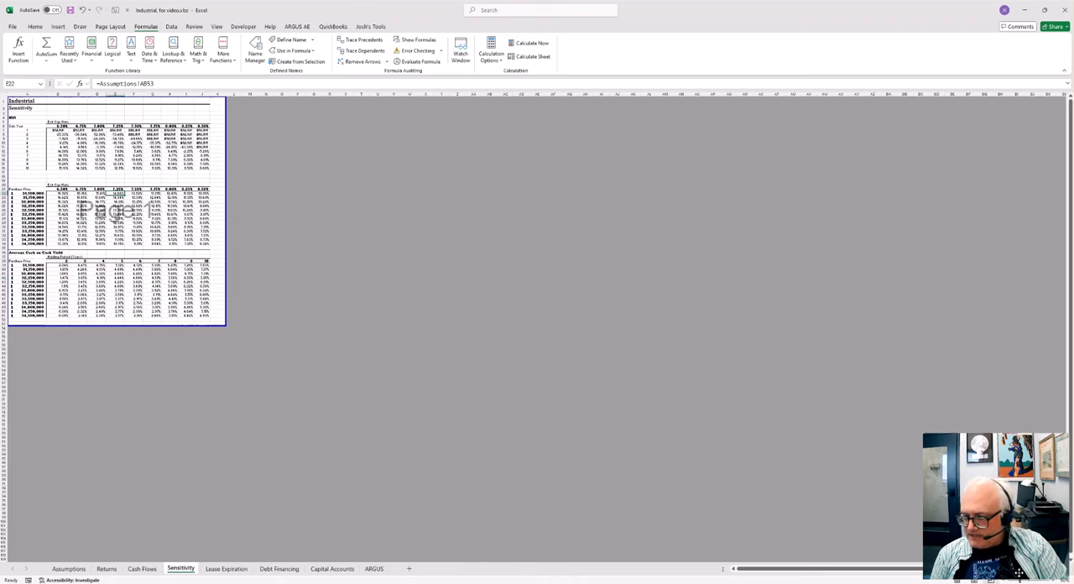
scroll(176, 205, up, 4)
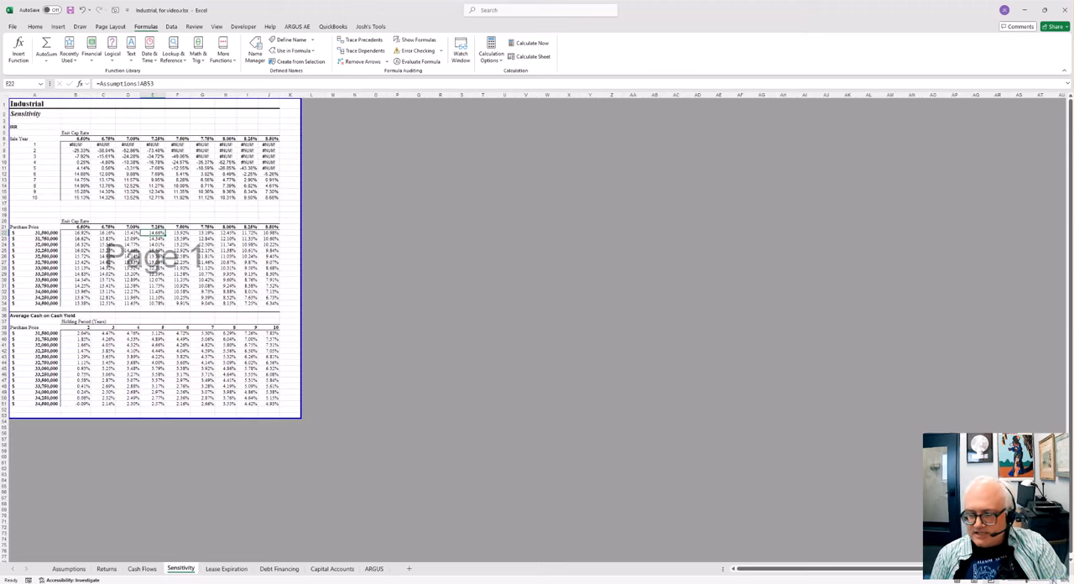
click(177, 204)
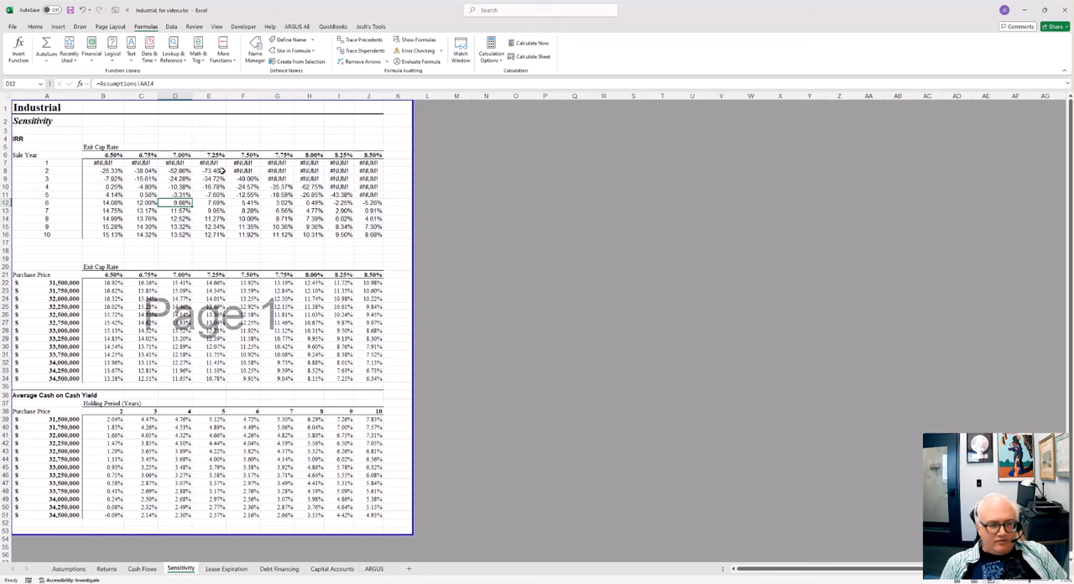
drag(215, 306, 196, 307)
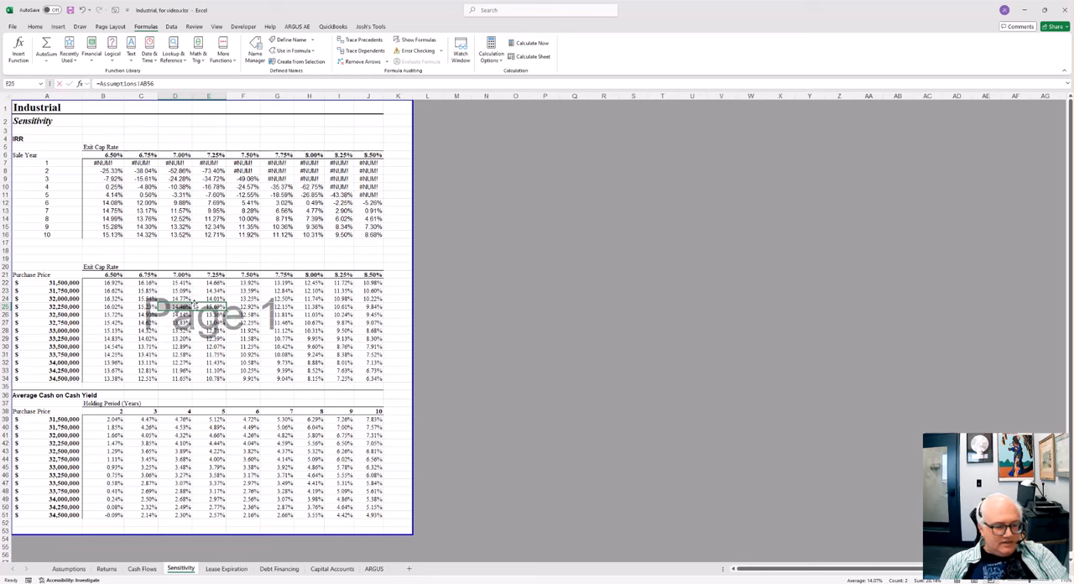
double_click(195, 305)
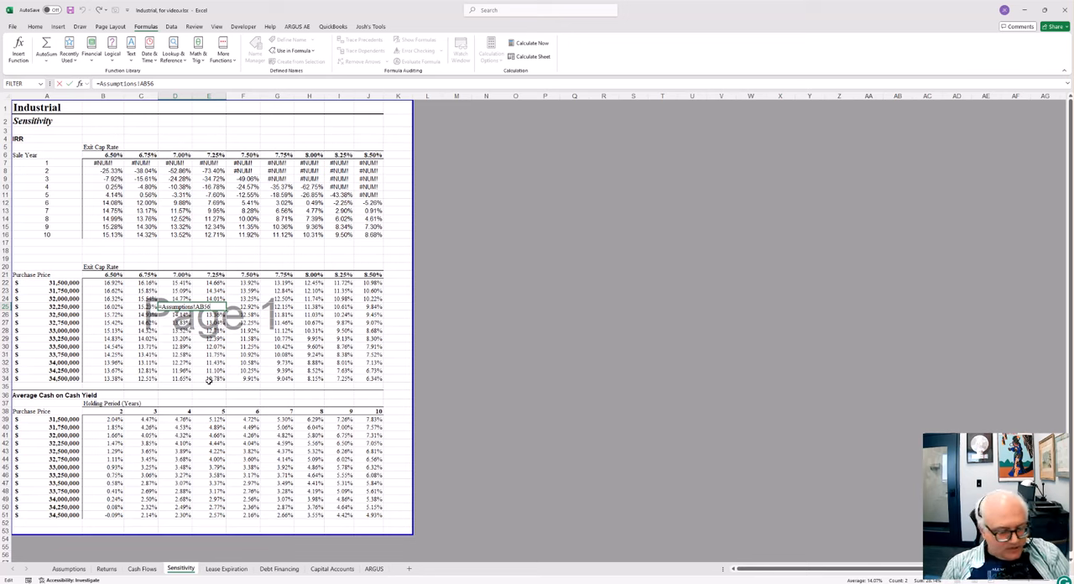
key(Escape)
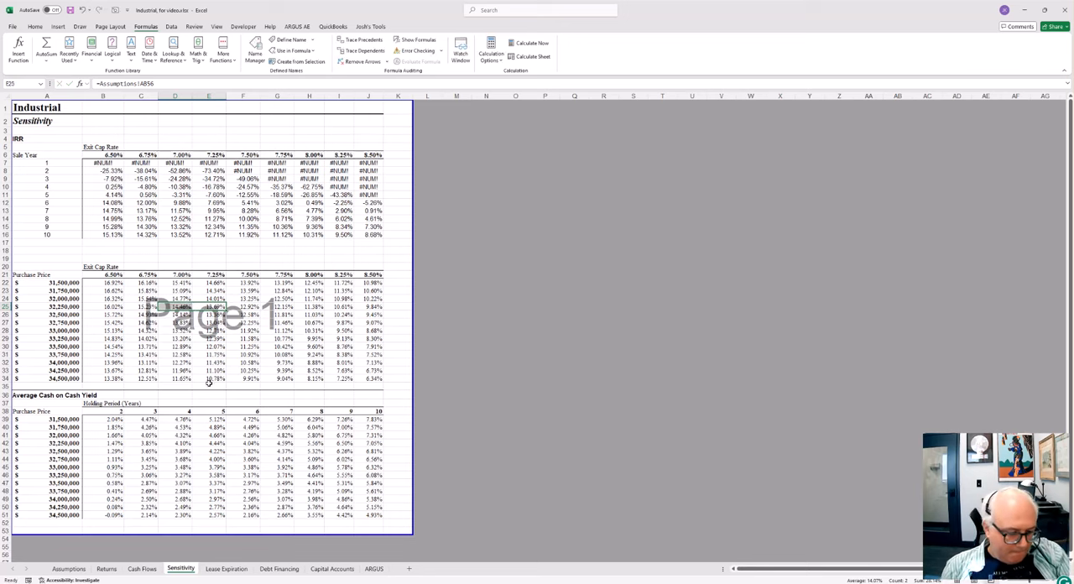
Step: Open the Capital Accounts sheet and inspect the Apr-09 Subtotal in G14 and Total Cash Flow to Equity in G9
click(323, 570)
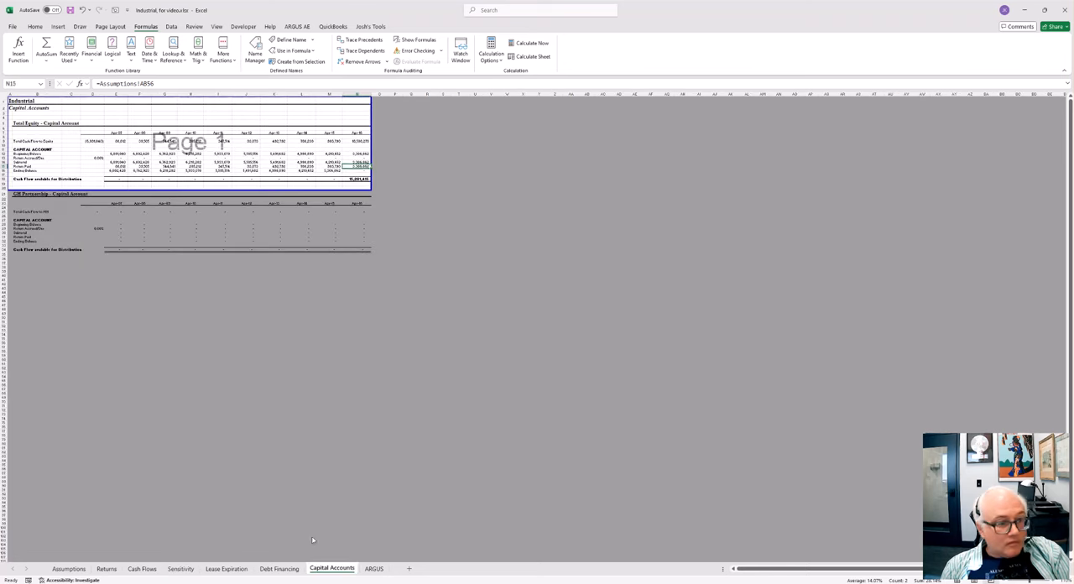
click(155, 162)
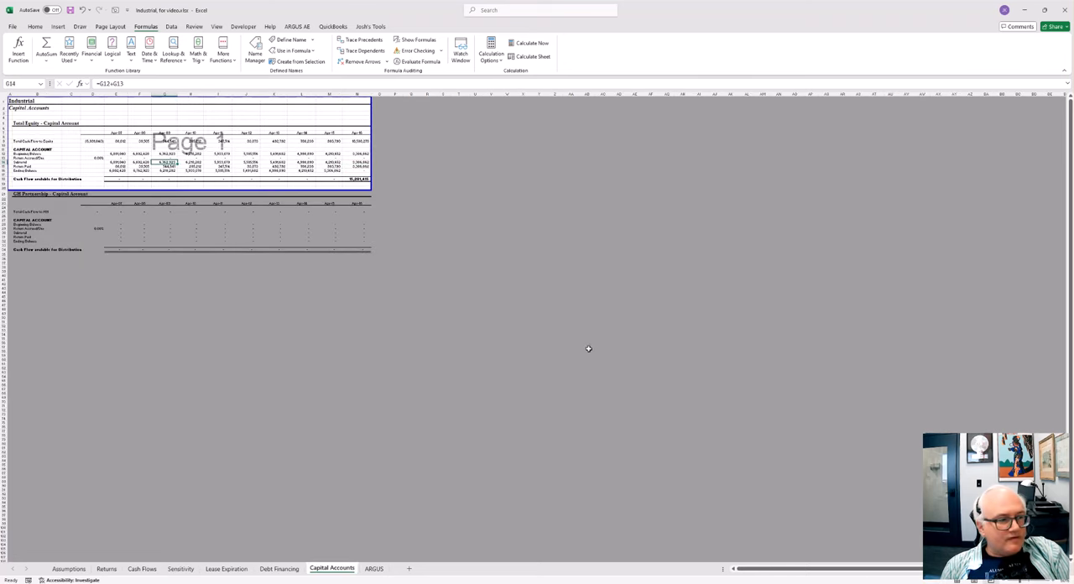
drag(1018, 579, 1030, 580)
scroll(276, 218, up, 3)
click(356, 210)
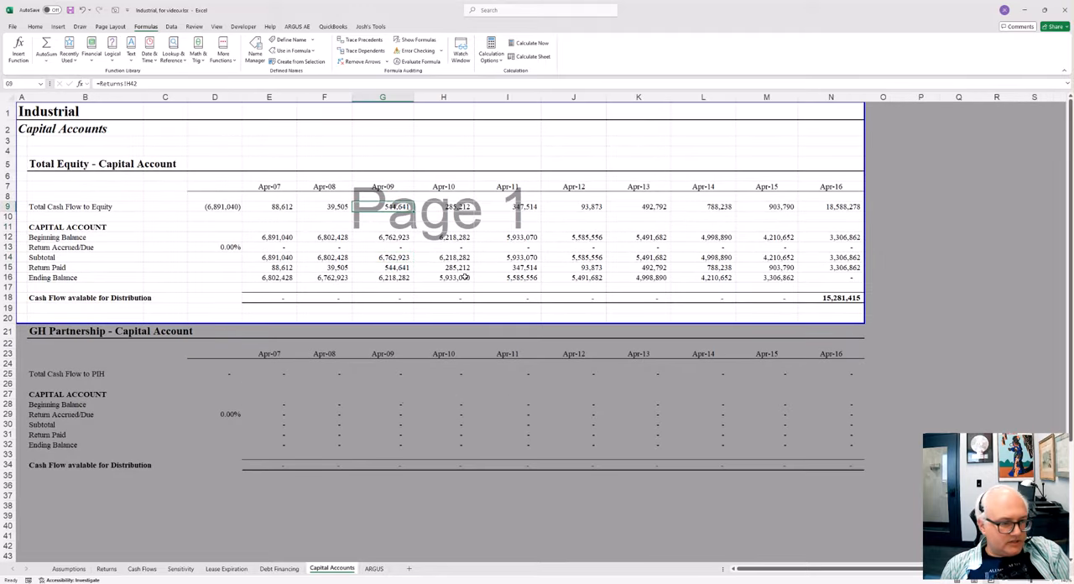
Step: Highlight the Total Equity capital account figures and inspect the Return Accrued/Due formulas for Apr-07 and Apr-10
drag(225, 190, 544, 258)
click(345, 249)
key(Left)
key(F2)
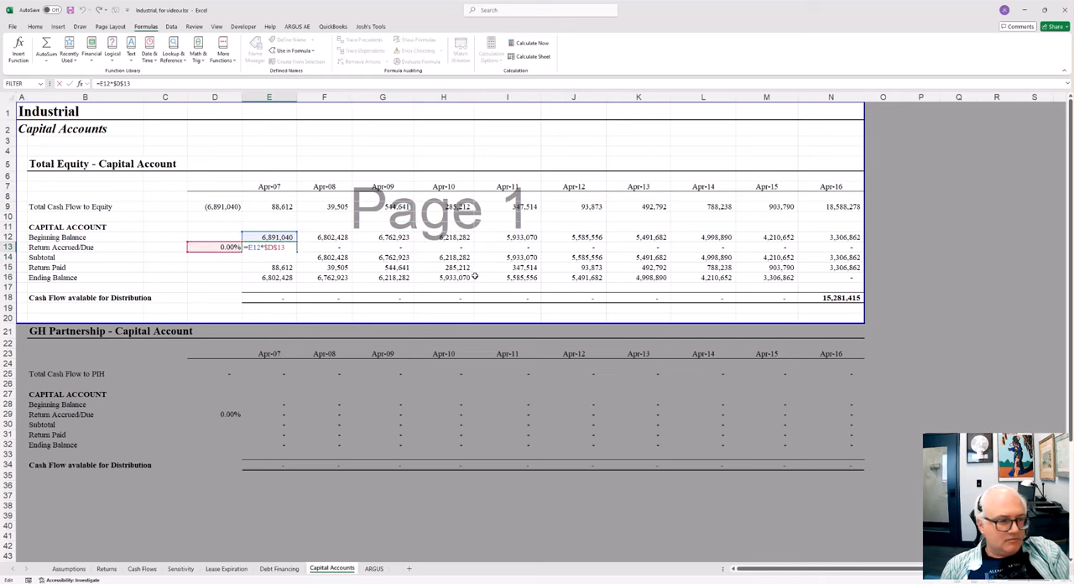
key(Escape)
key(Right)
key(Right)
key(Right)
key(F2)
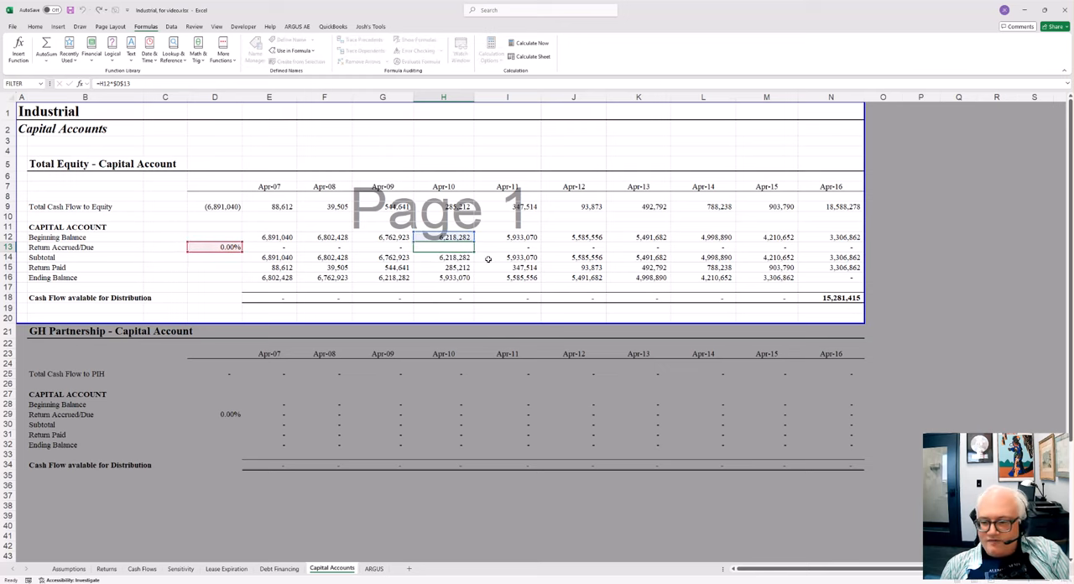
Step: Open the Assumptions sheet and highlight the ABC Investors and Managing Member figures in the Partnership Structure and Returns table
key(Escape)
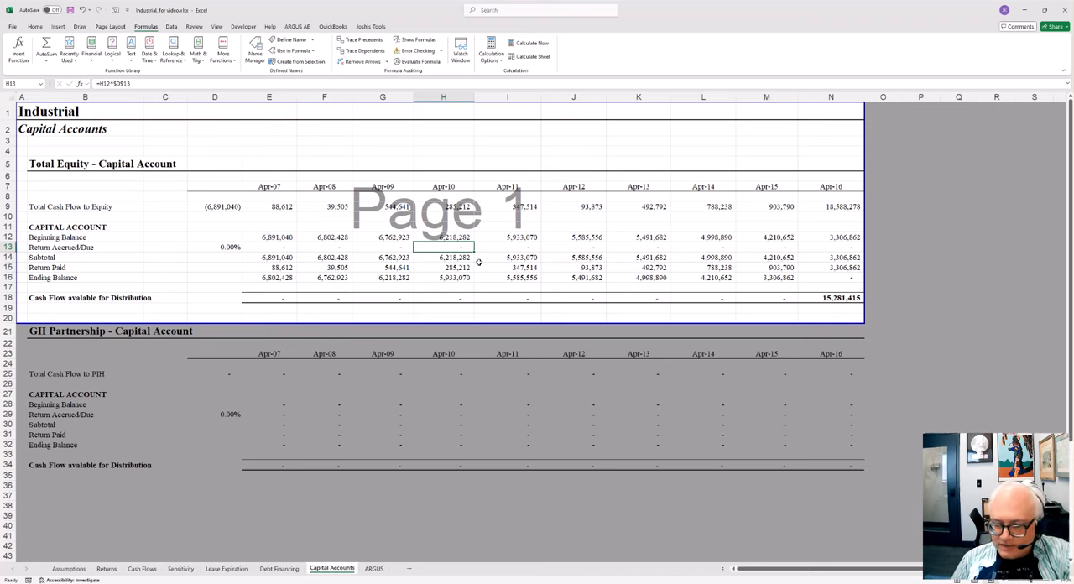
click(68, 568)
click(244, 449)
key(Home)
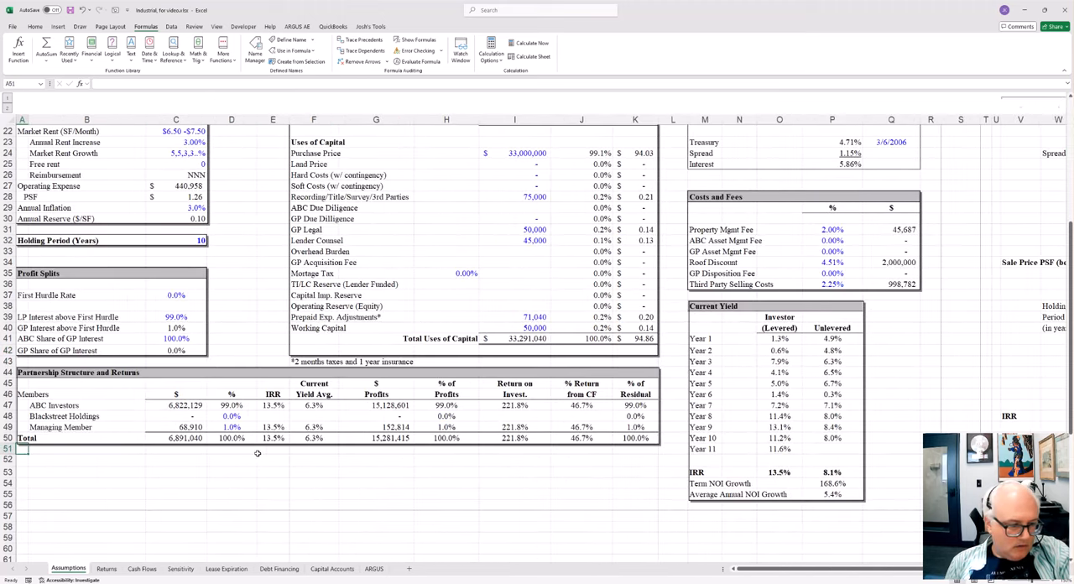
scroll(213, 435, down, 1)
click(62, 374)
drag(204, 370, 355, 372)
click(105, 394)
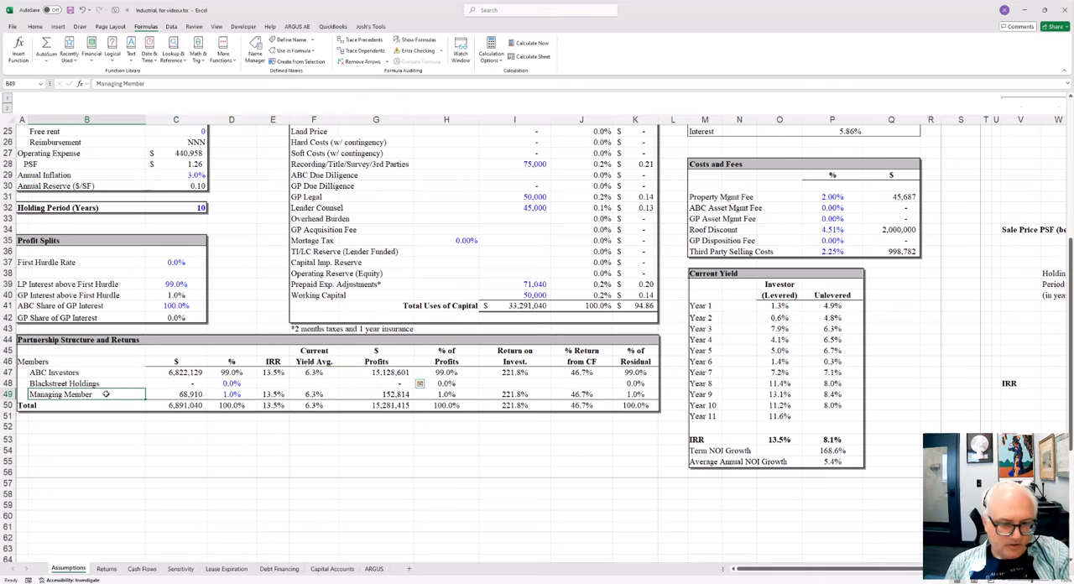
drag(106, 395, 323, 394)
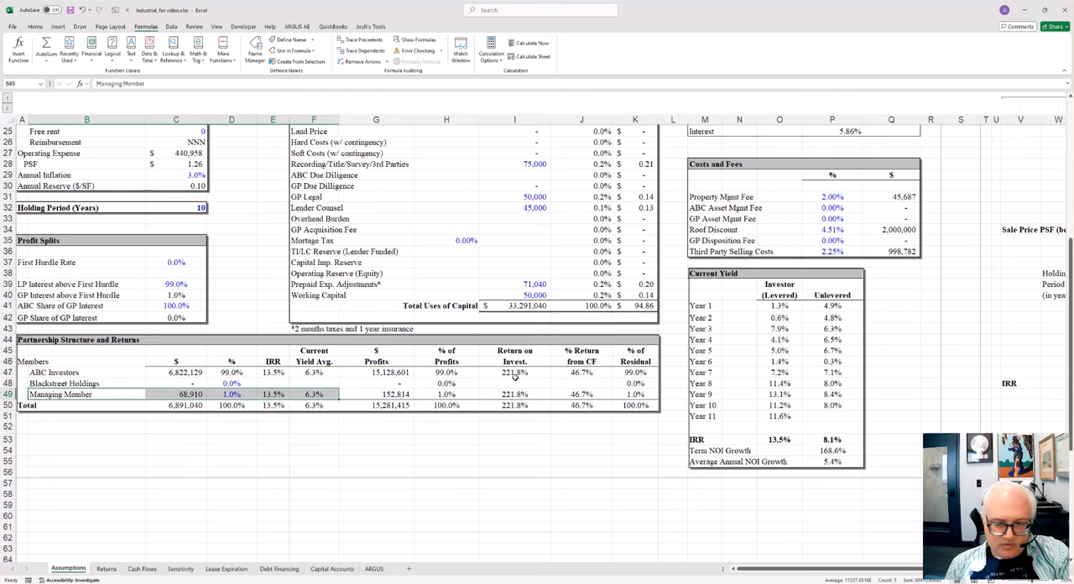
drag(651, 371, 341, 373)
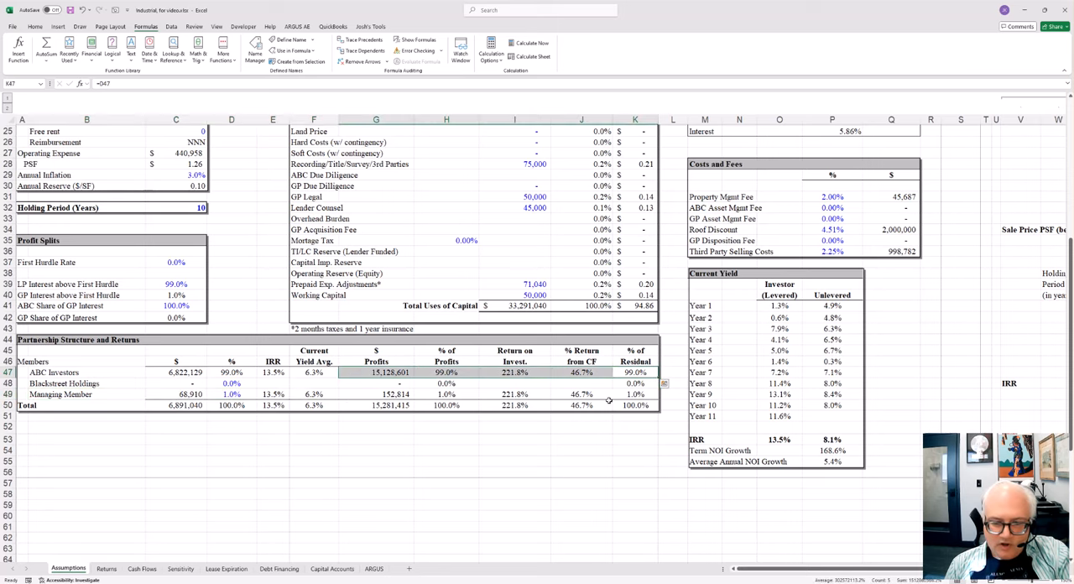
drag(620, 394, 370, 395)
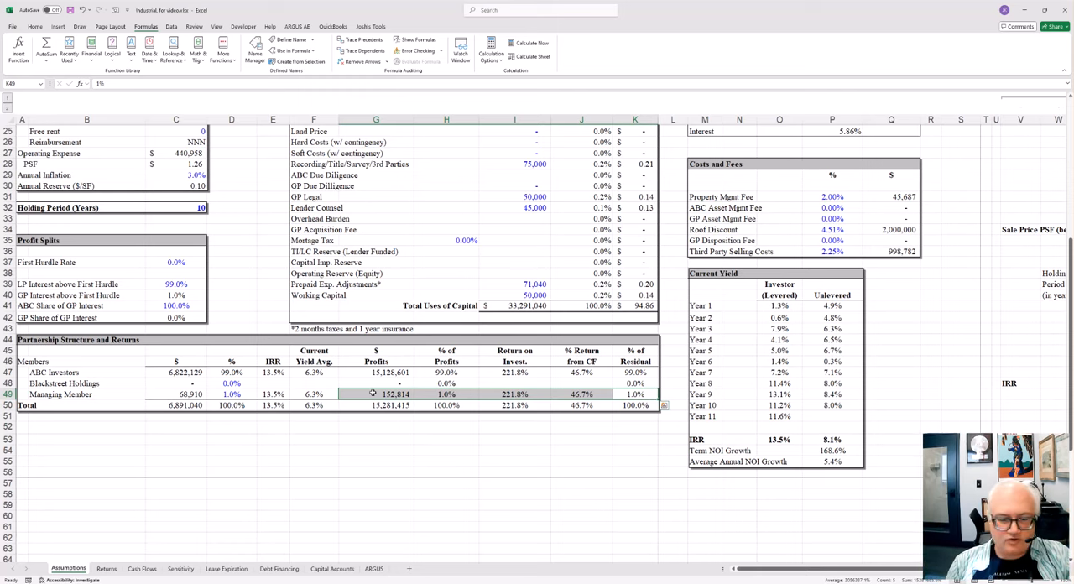
Step: Open the Returns sheet and switch it from Page Break Preview to Normal view
click(105, 568)
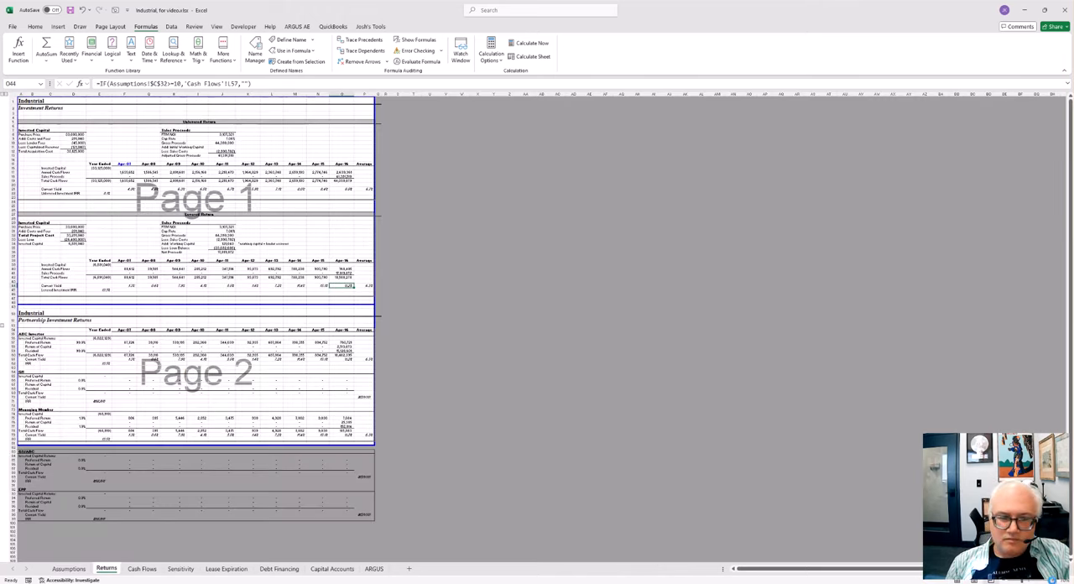
scroll(120, 282, up, 4)
scroll(121, 282, up, 7)
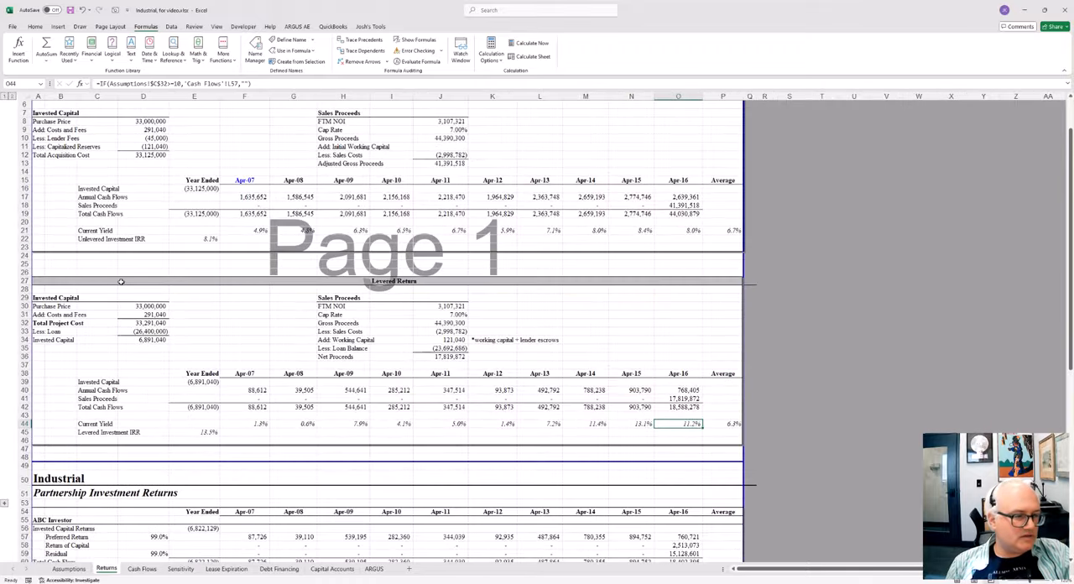
scroll(121, 282, up, 2)
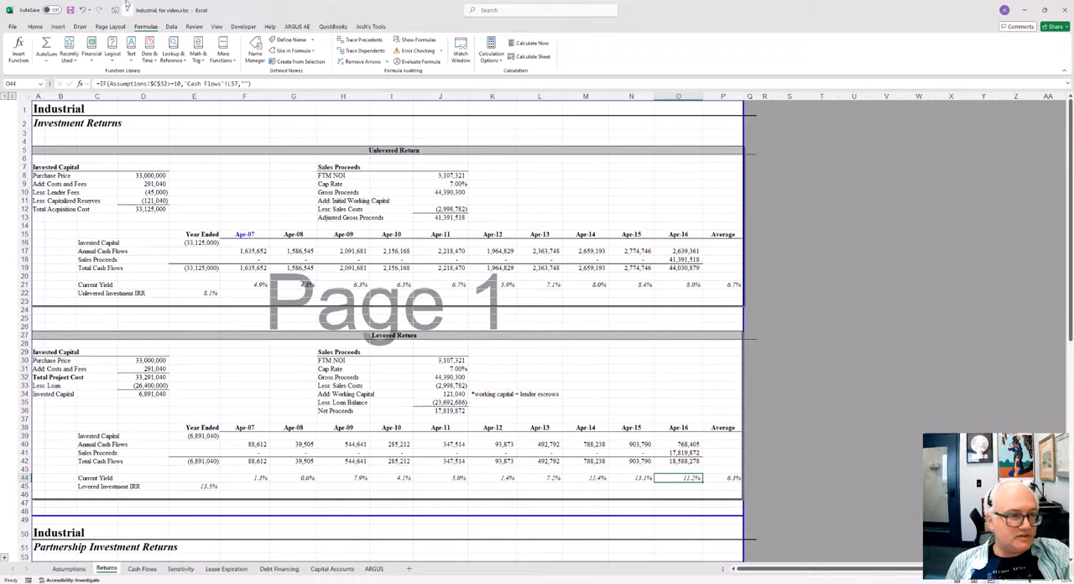
click(57, 27)
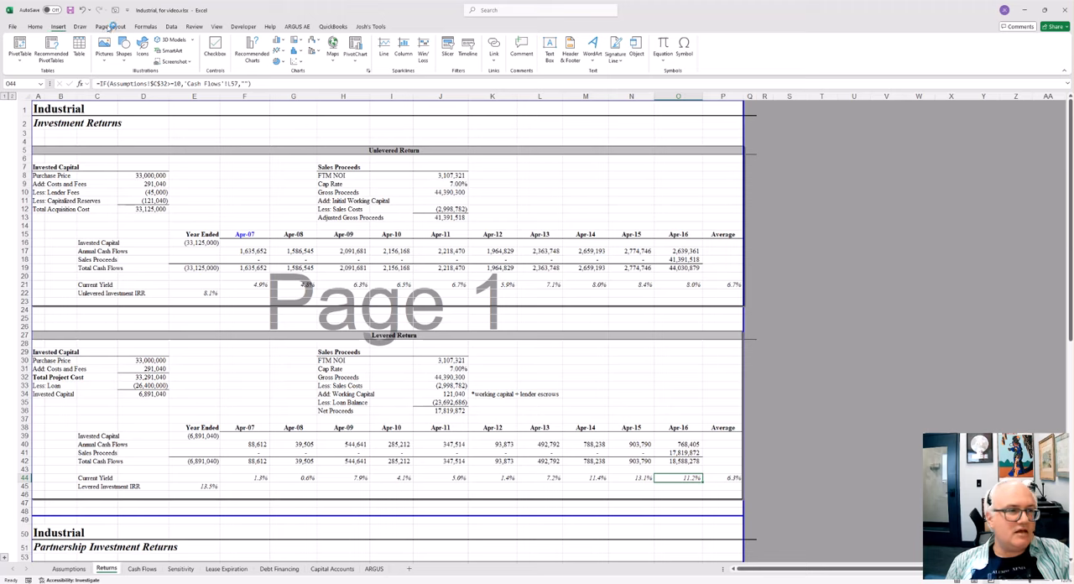
click(216, 27)
click(128, 52)
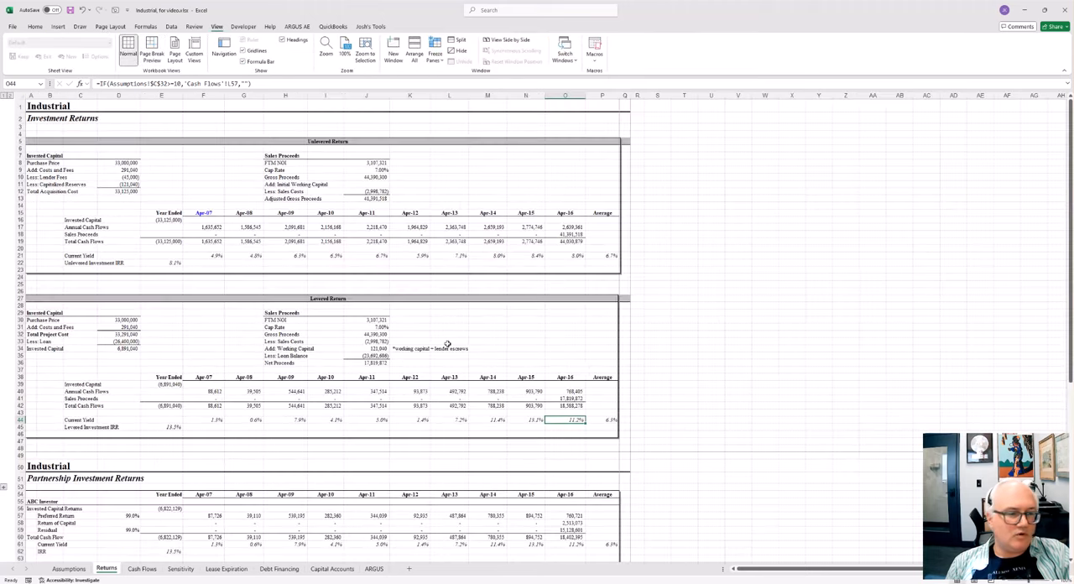
scroll(391, 257, up, 5)
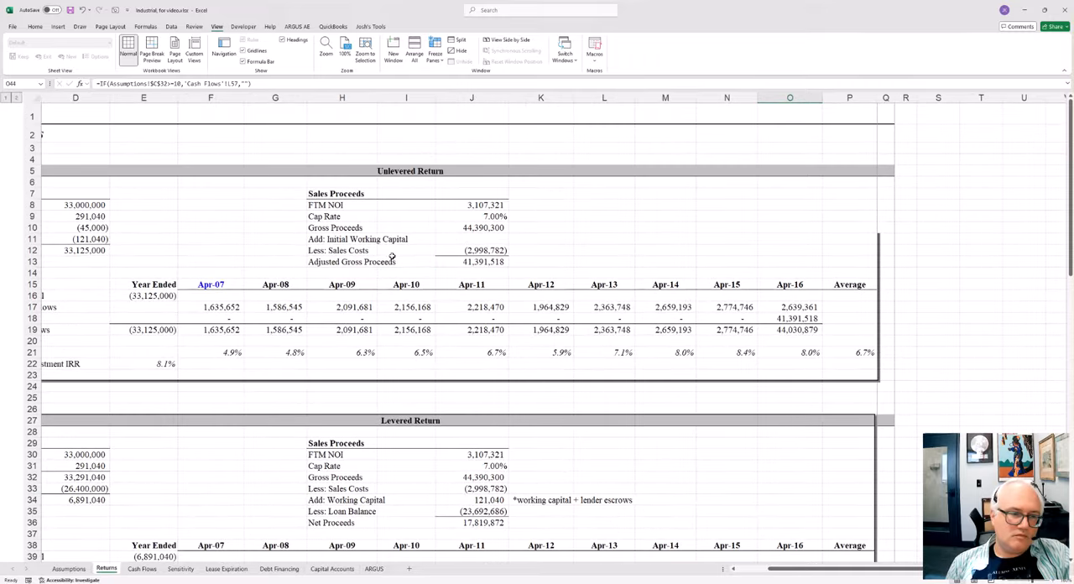
Step: Highlight the unlevered Current Yield values for Apr-07 to Apr-11 and inspect the Unlevered Investment IRR formula in E22
click(392, 257)
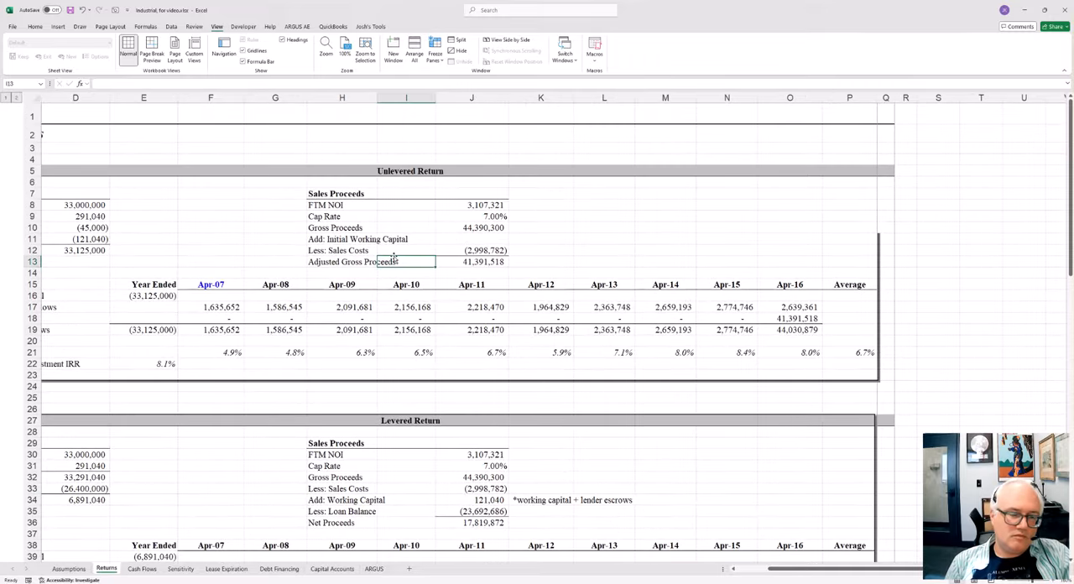
key(Home)
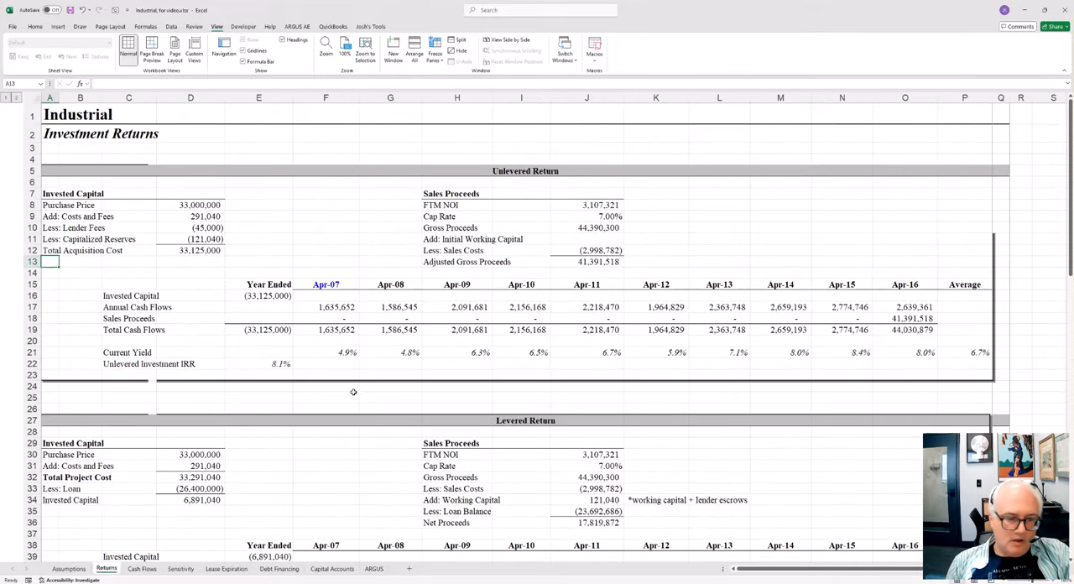
drag(318, 353, 553, 352)
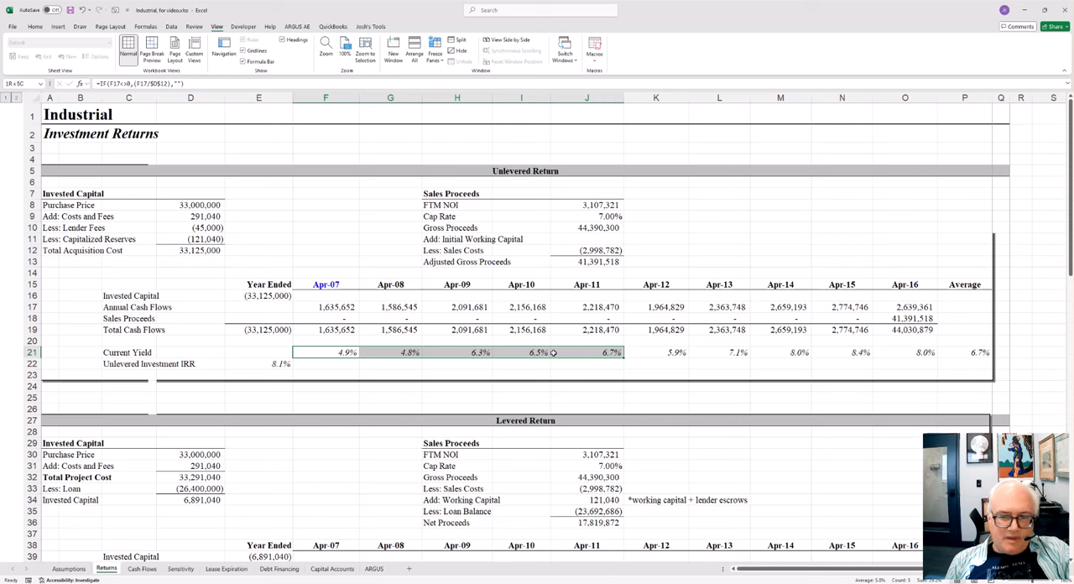
click(277, 364)
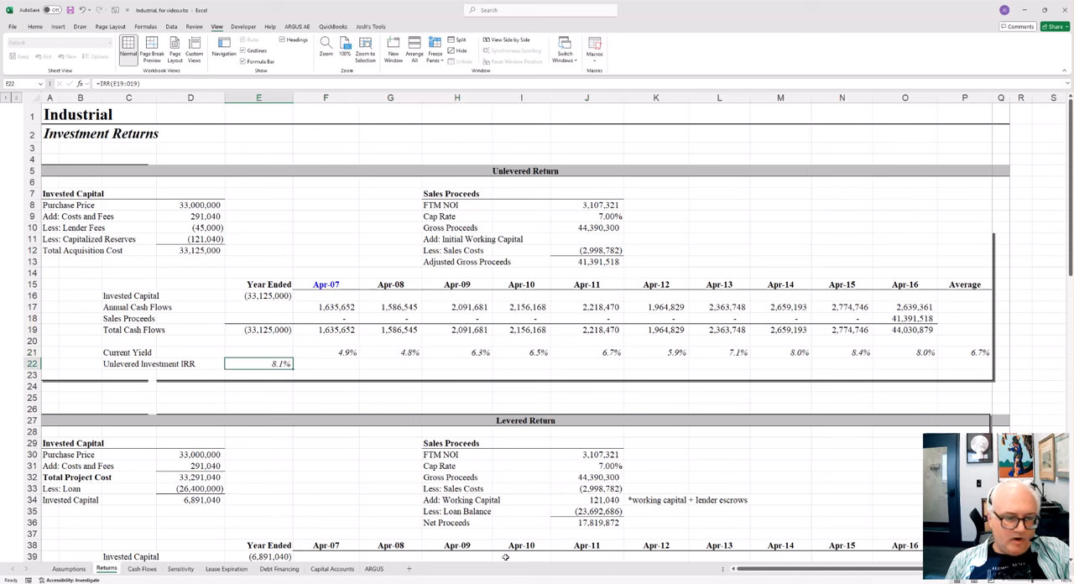
key(F2)
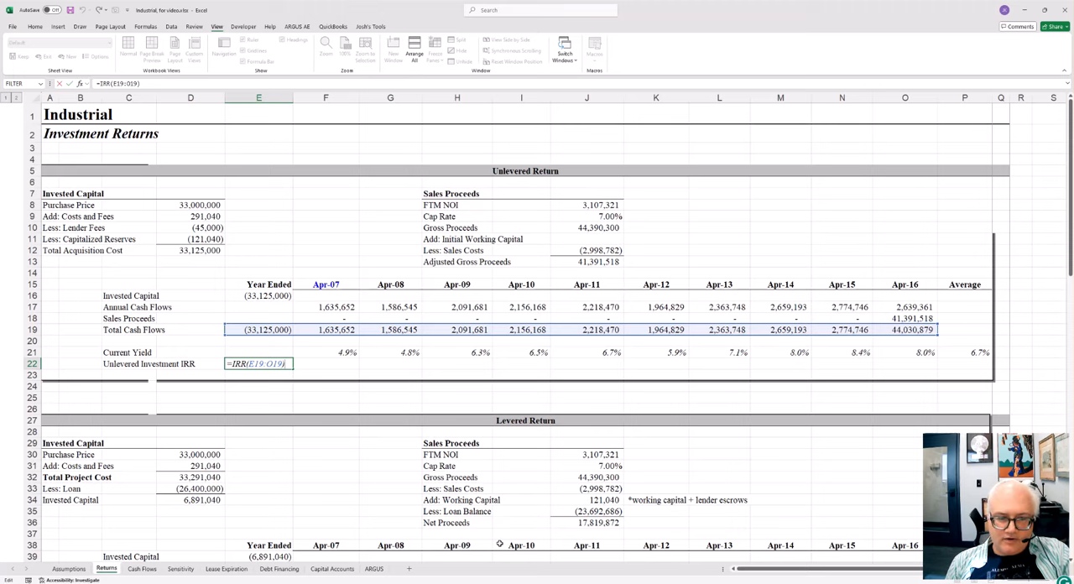
key(Escape)
Step: Inspect the Levered Investment IRR formula in E45 of the Levered Return section
scroll(449, 505, down, 4)
click(277, 480)
key(Down)
key(F2)
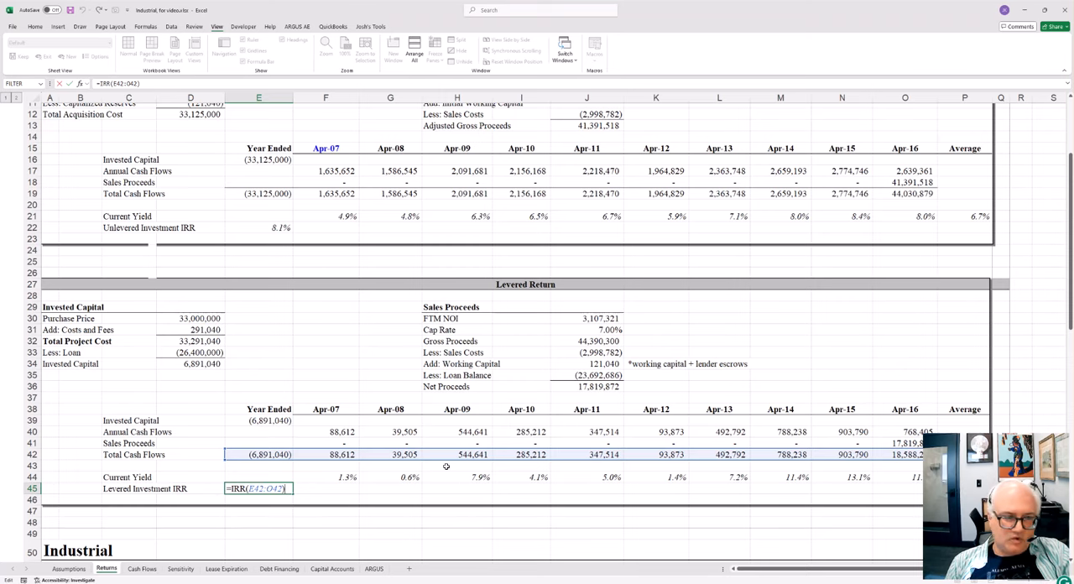
key(Escape)
Step: Inspect the unlevered Sales Proceeds cells for Apr-16 and Apr-08, showing the holding-period formula in G18
scroll(441, 462, up, 4)
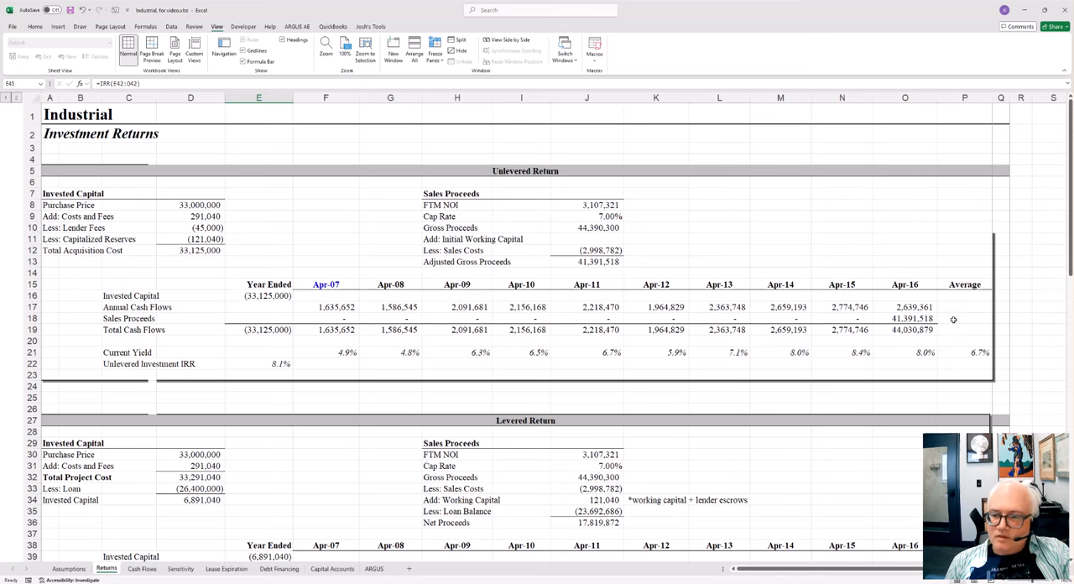
click(904, 319)
click(402, 318)
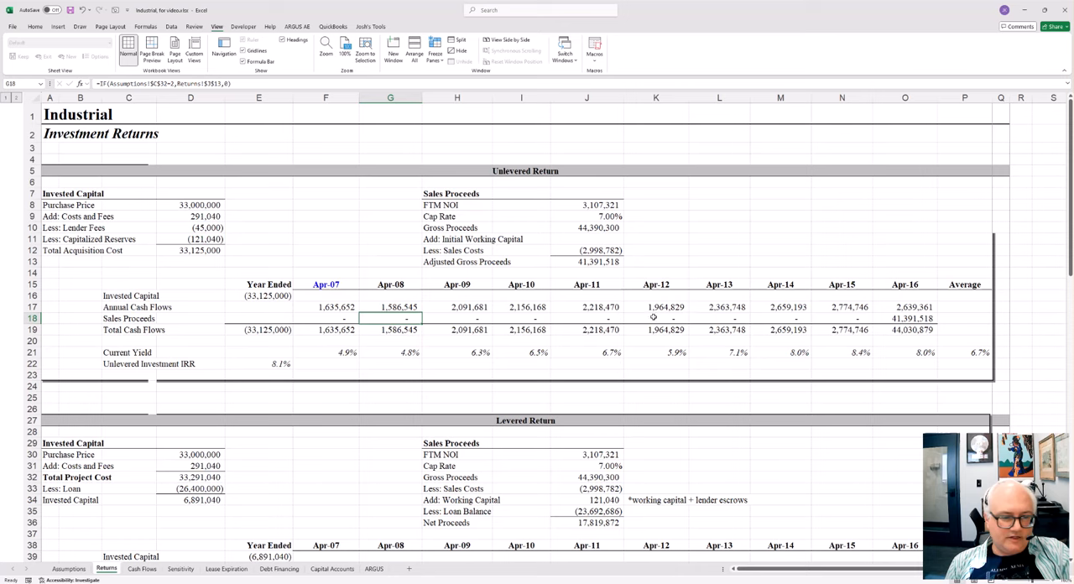
key(F2)
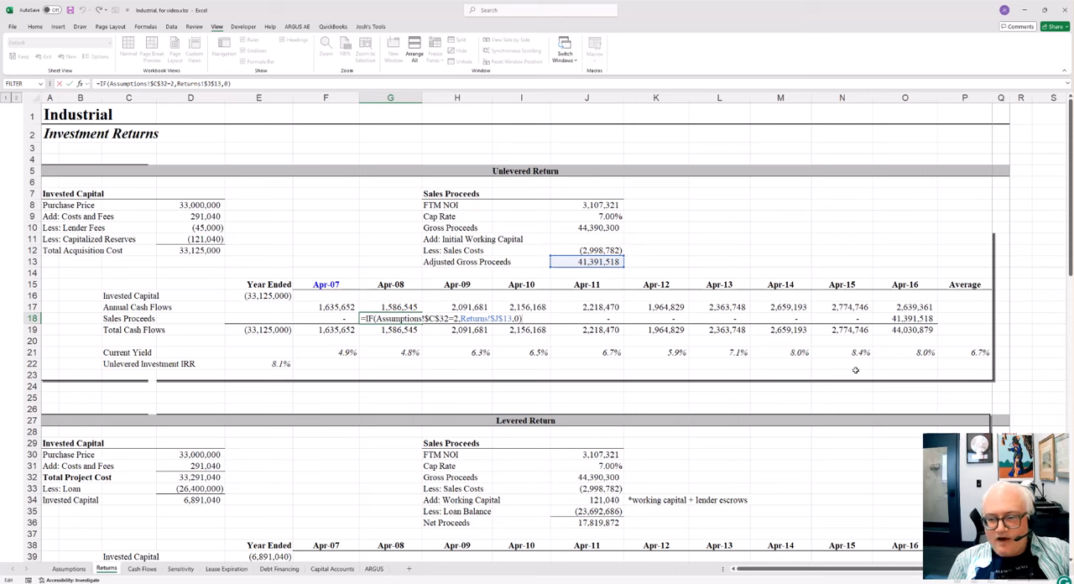
Step: Inspect the unlevered Adjusted Gross Proceeds formula in J13
key(Up)
key(Up)
key(Up)
key(Up)
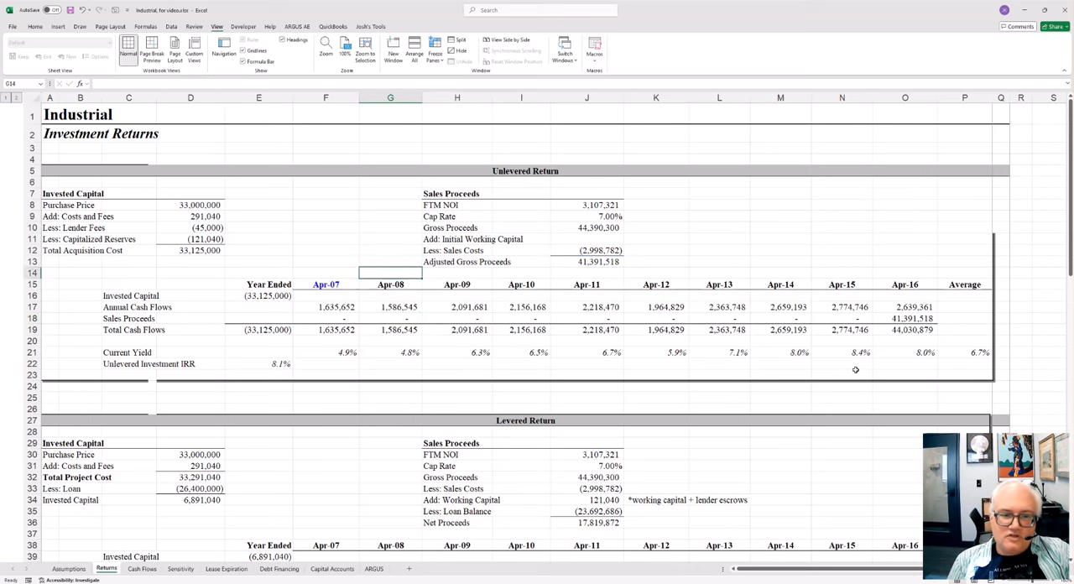
key(Up)
key(Right)
key(Right)
key(Right)
key(F2)
key(Return)
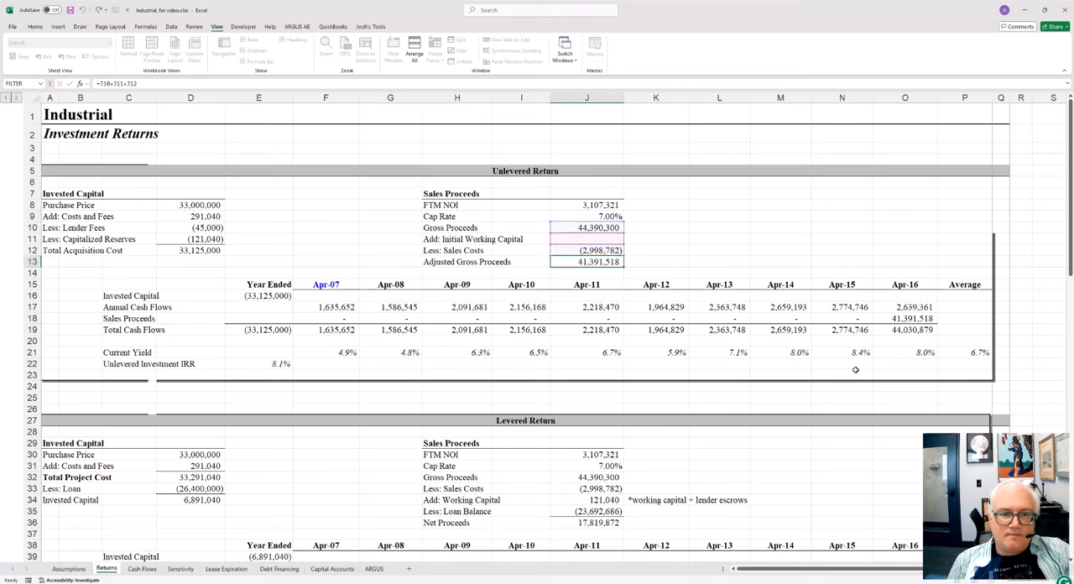
Step: Inspect the unlevered Gross Proceeds formula in J10 and the FTM NOI formula in J8
key(Up)
key(Up)
key(Up)
key(Up)
key(F2)
key(Escape)
key(Up)
key(Up)
key(F2)
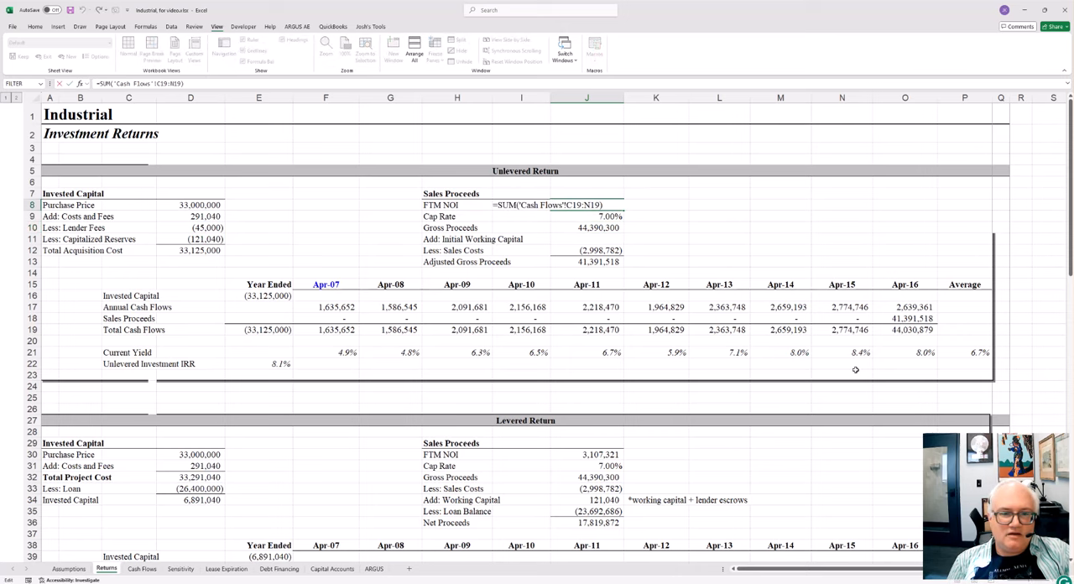
key(Escape)
key(F2)
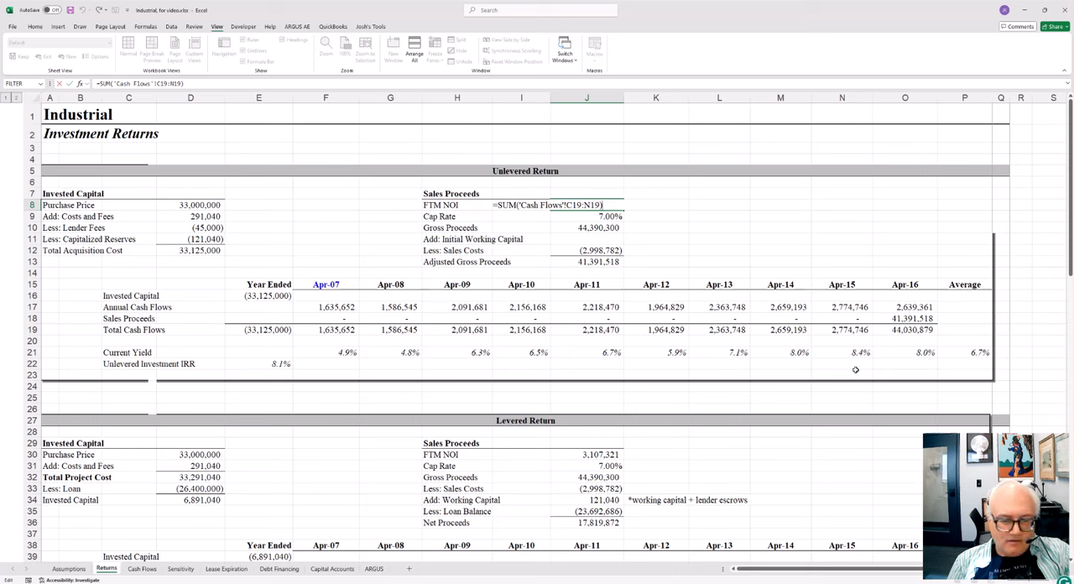
key(Escape)
Step: Inspect the unlevered Cap Rate and Gross Proceeds cells, J9 and J10, and return to the FTM NOI formula in J8
key(Down)
key(F2)
key(Escape)
key(Down)
key(F2)
key(Escape)
key(Up)
key(Up)
key(F2)
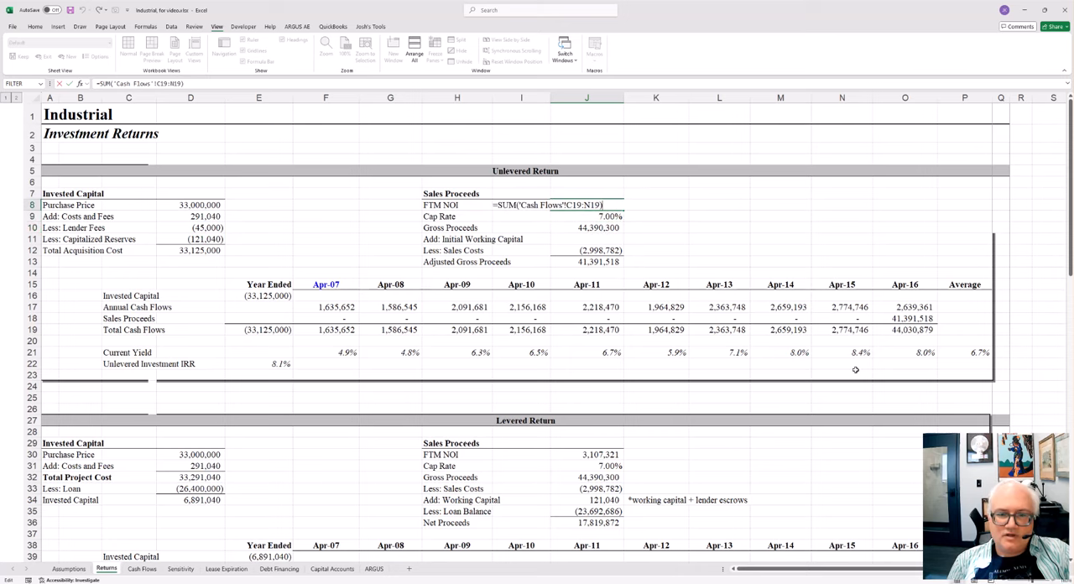
key(Escape)
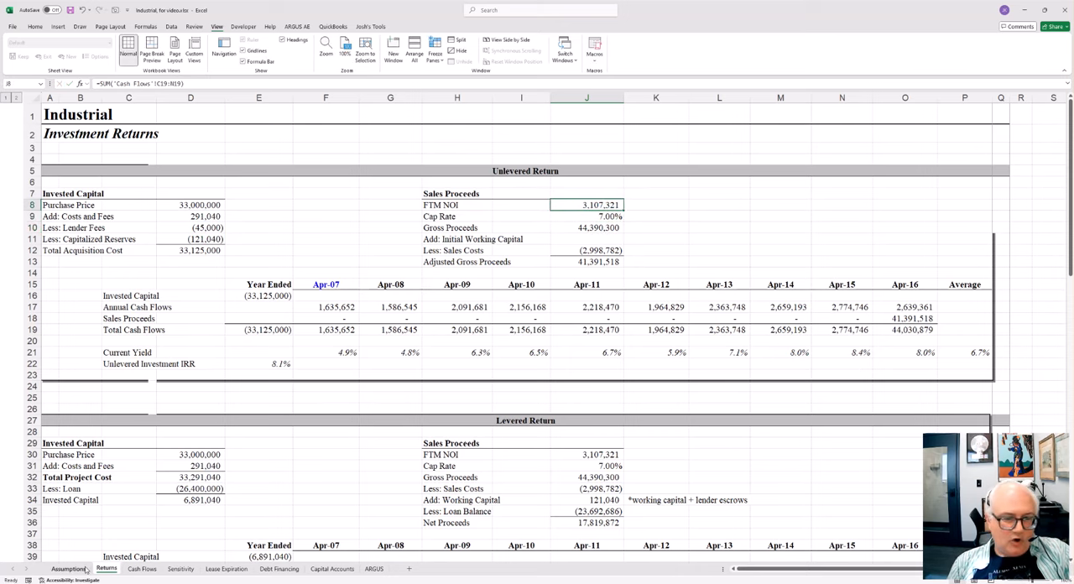
Step: Check the Apr-09 Sales Proceeds cell H18, and set the Holding Period on the Assumptions sheet to 5 years
click(480, 318)
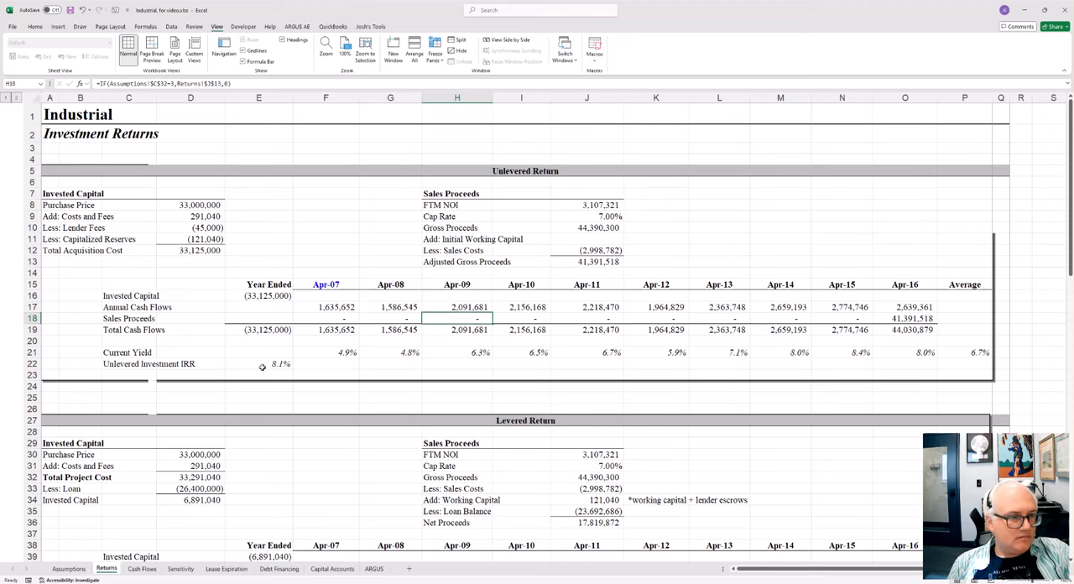
click(68, 568)
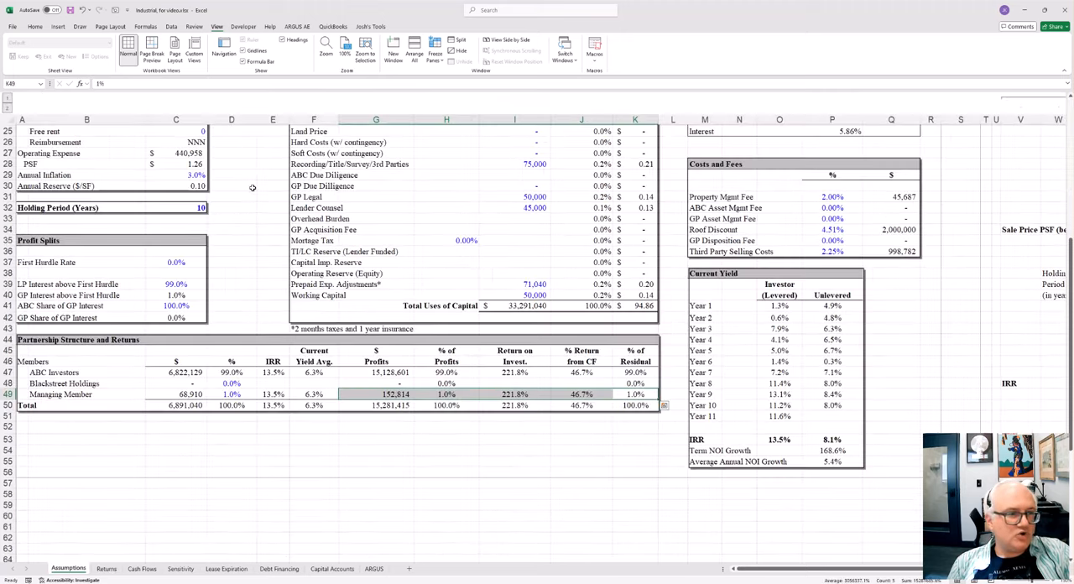
click(202, 203)
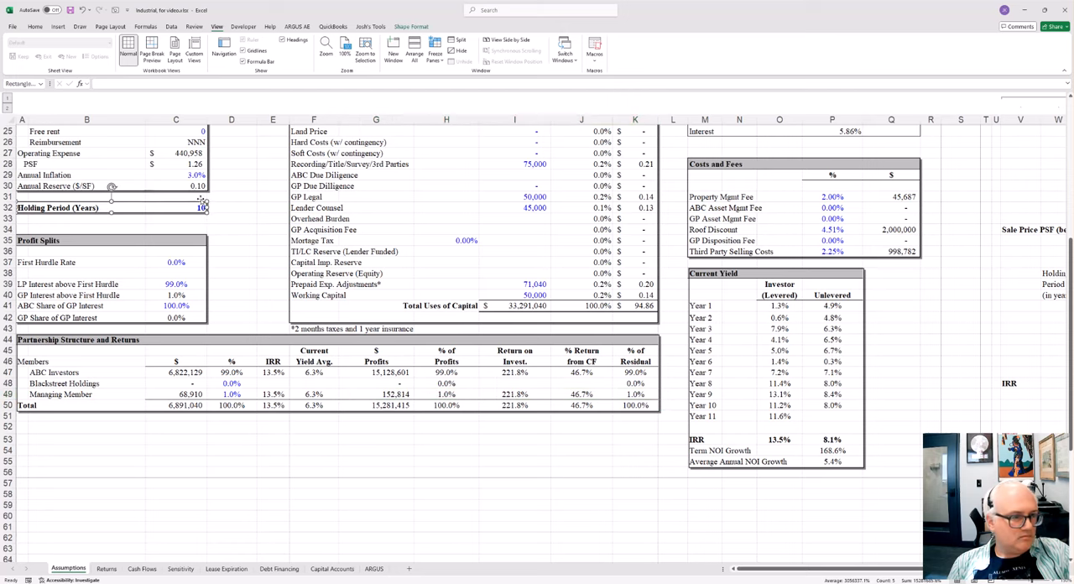
click(221, 207)
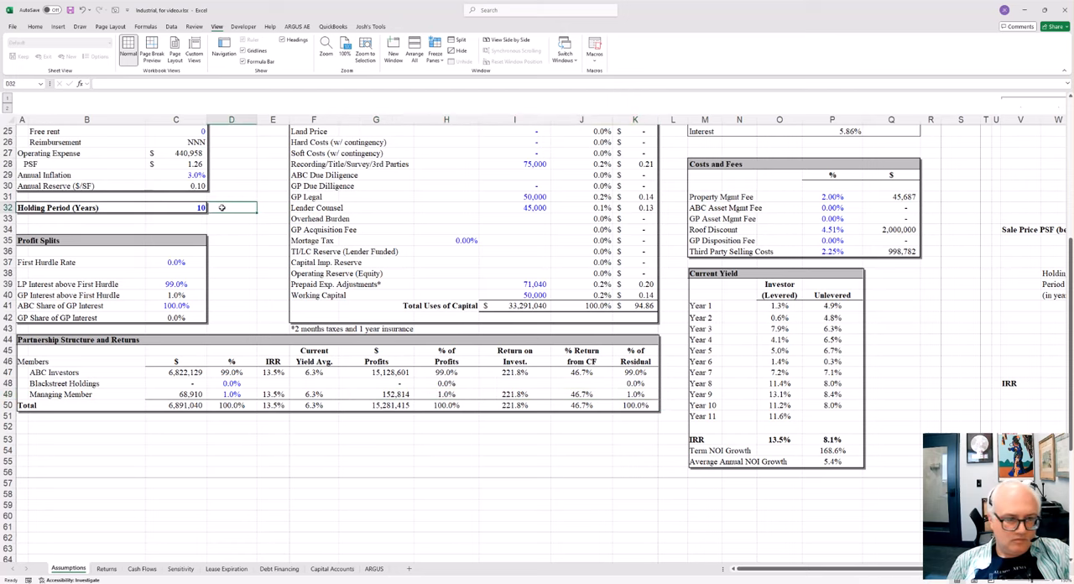
key(Left)
text(5)
key(Return)
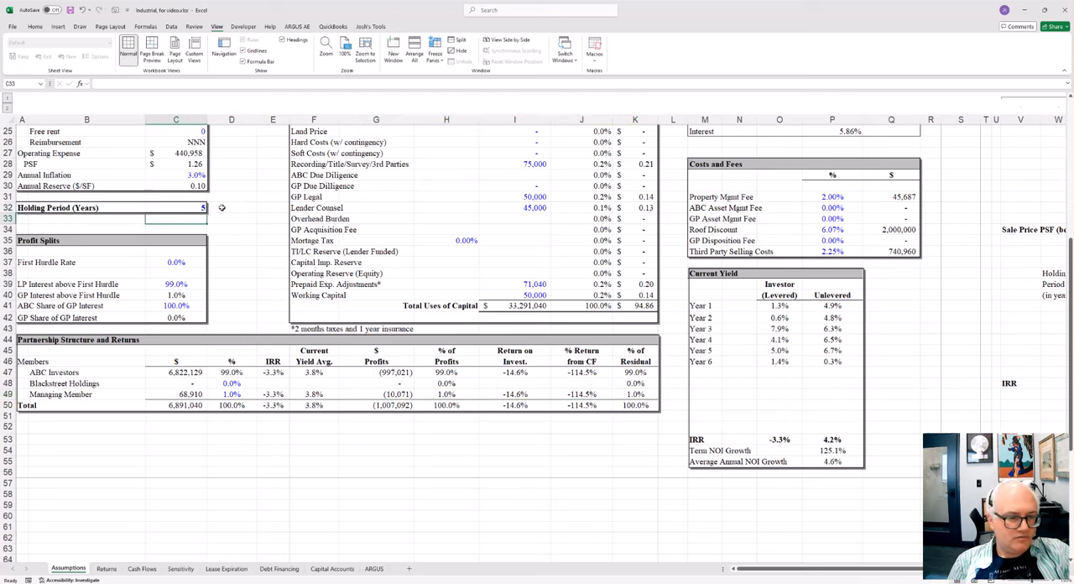
Step: Return to the Returns sheet and inspect the unlevered FTM NOI formula in J8 under the 5-year holding period
click(106, 569)
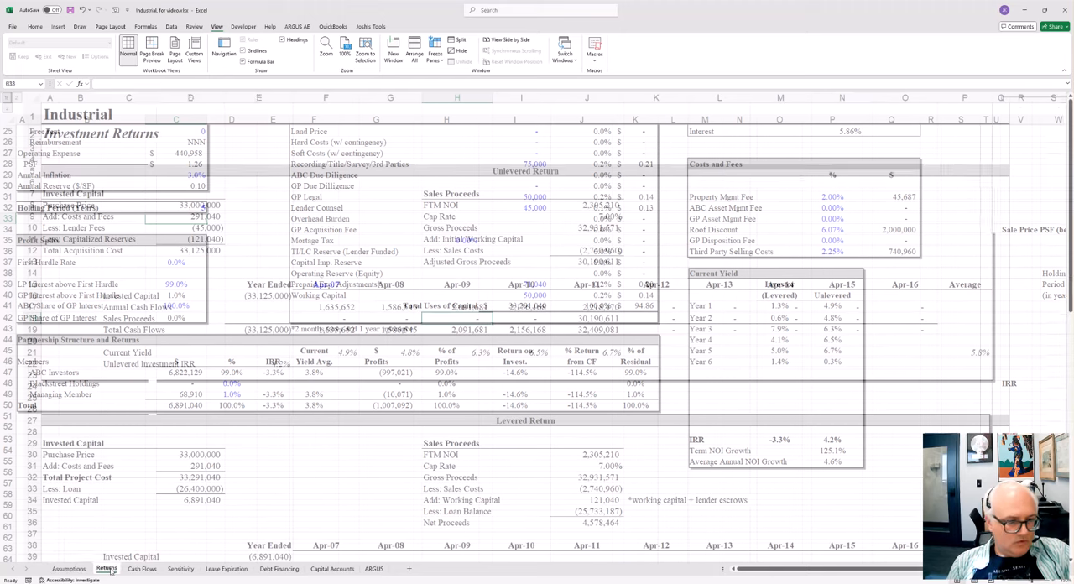
click(593, 207)
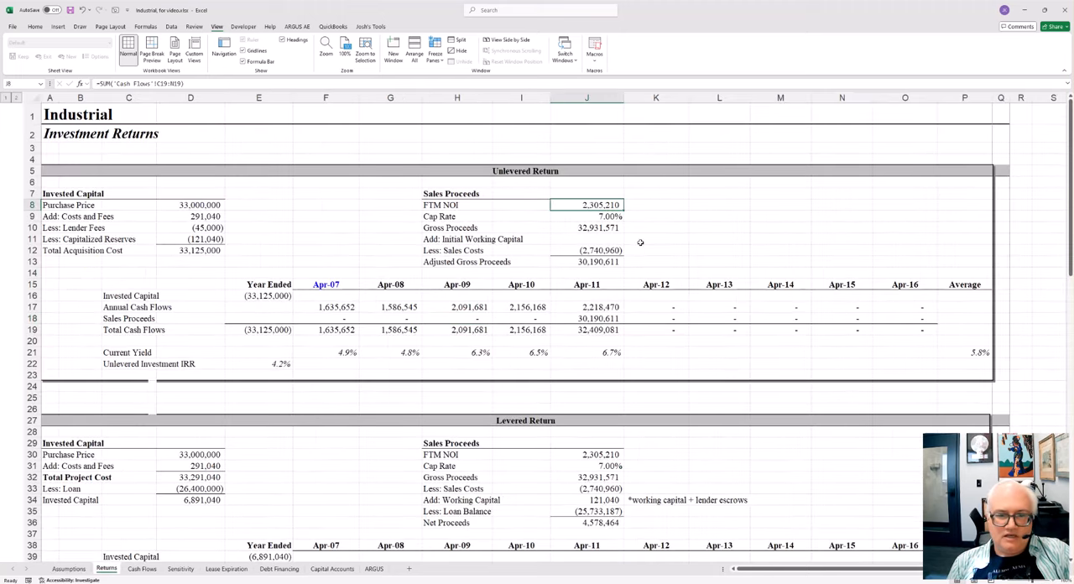
key(F2)
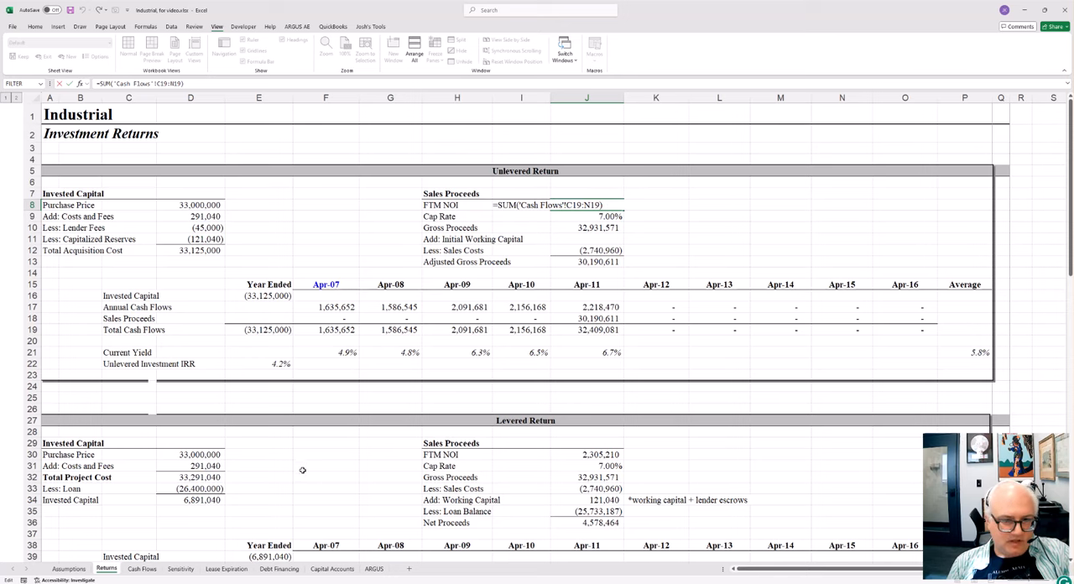
Step: On the Cash Flows sheet, expand the grouped rows below Net Operating Income and inspect the Forward NOI for Sale formula in H19
click(144, 569)
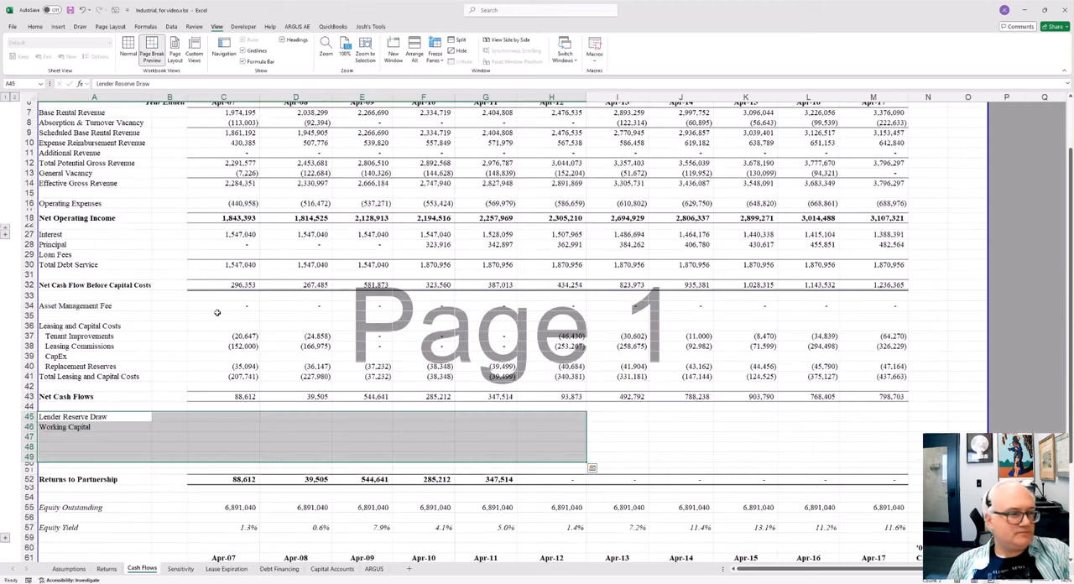
key(Up)
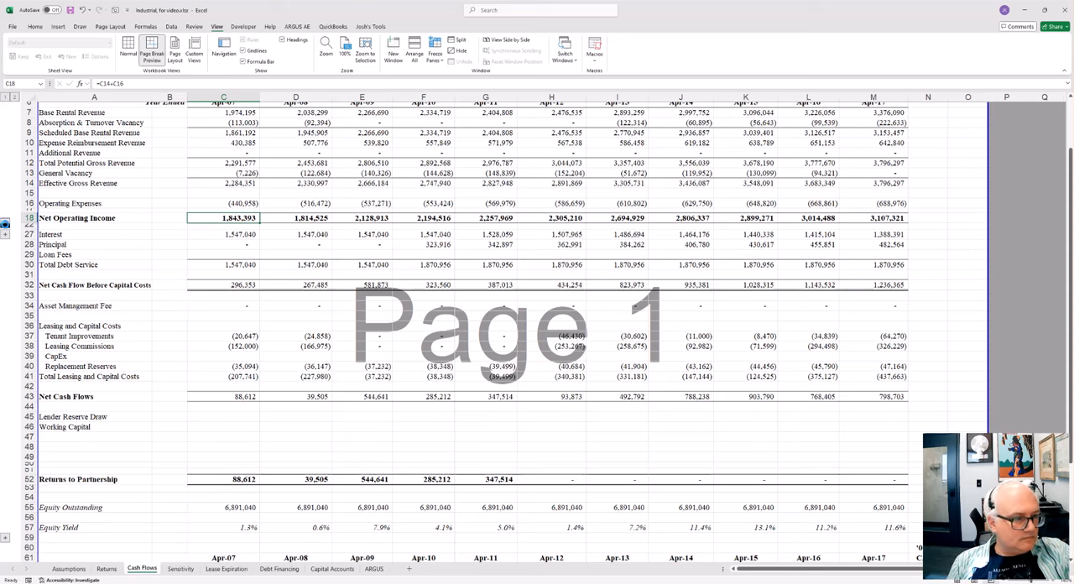
click(5, 232)
key(Down)
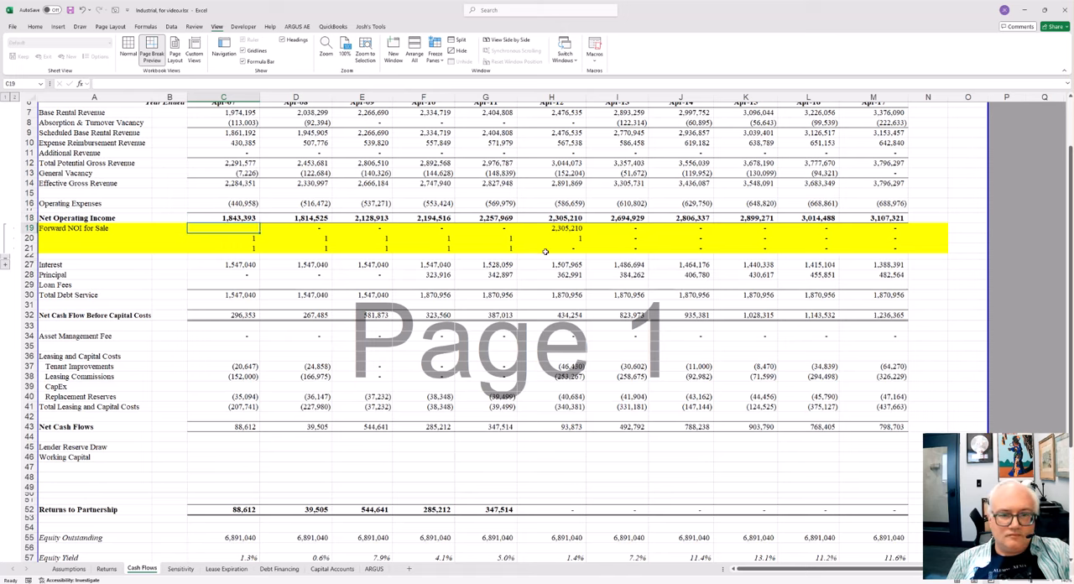
key(Right)
key(Right)
key(Right)
key(Right)
key(Right)
key(F2)
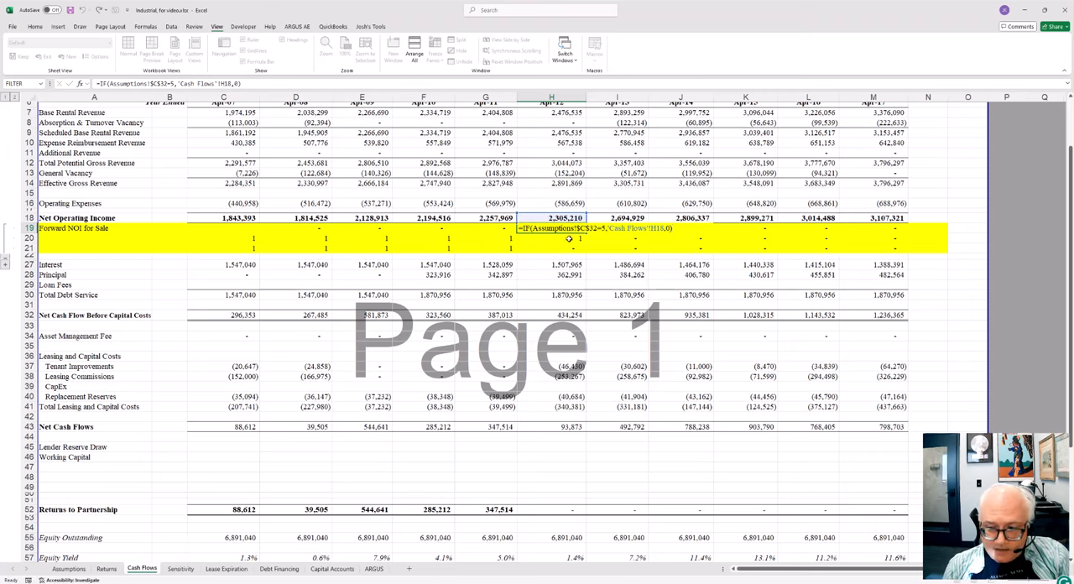
key(ctrl+Return)
Step: Return to the Returns sheet and inspect the unlevered Sales Proceeds formulas for Apr-08, Apr-09 and Apr-10 in G18, H18 and I18
click(104, 569)
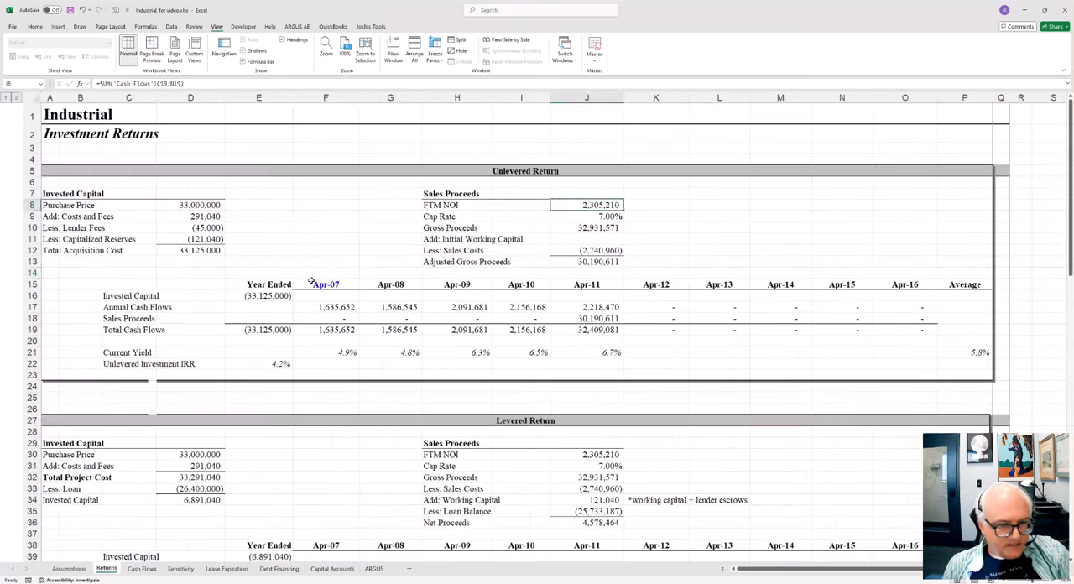
click(380, 318)
key(F2)
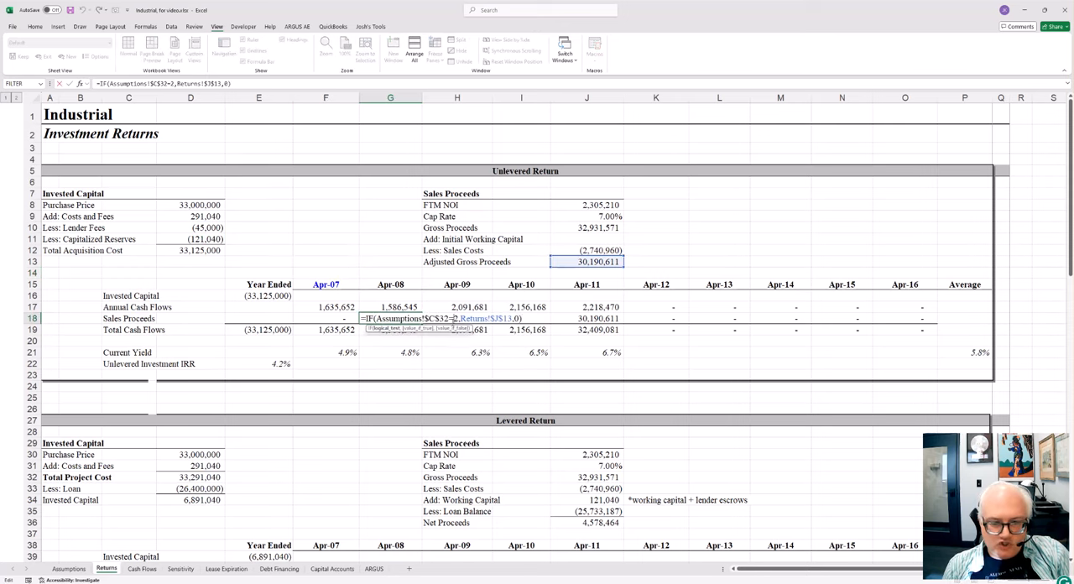
key(Escape)
click(453, 319)
key(F2)
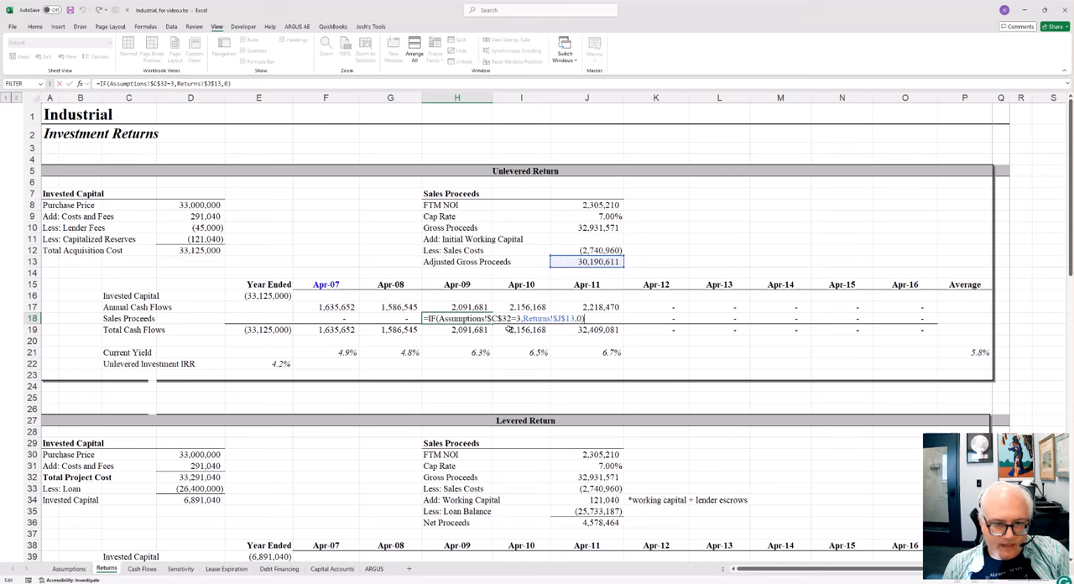
key(Escape)
click(520, 320)
key(F2)
drag(592, 319, 541, 319)
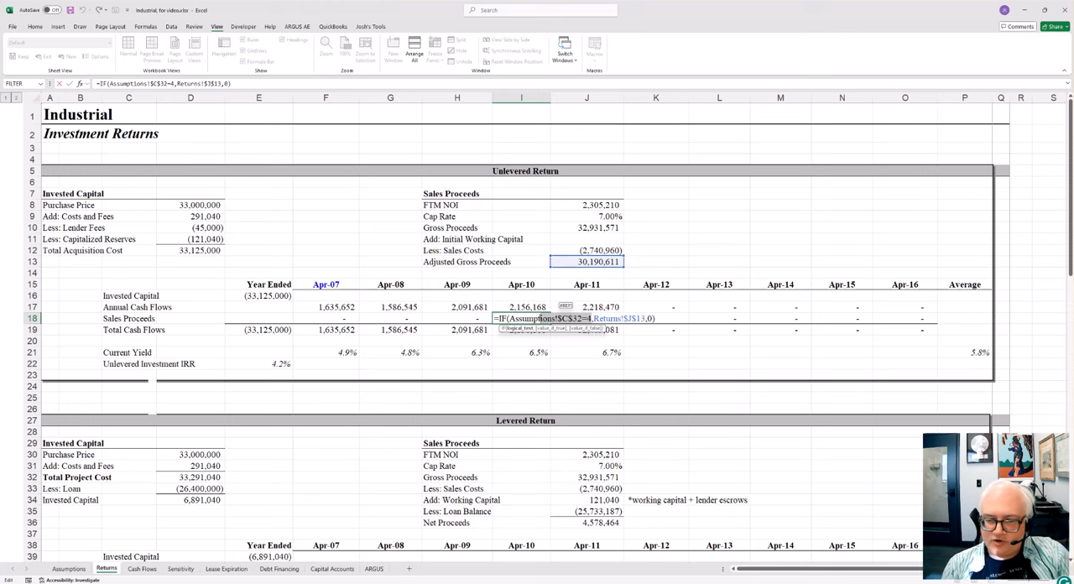
click(590, 217)
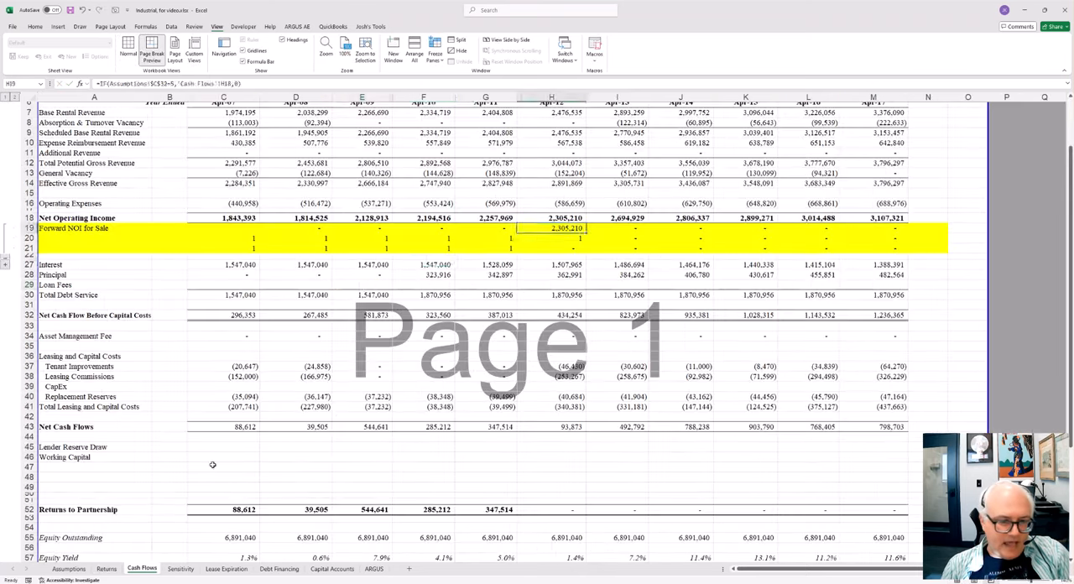
Step: On the Cash Flows sheet, inspect the holding-period flag formulas in row 20, including D20, F20 and G20
click(148, 569)
click(378, 248)
double_click(310, 237)
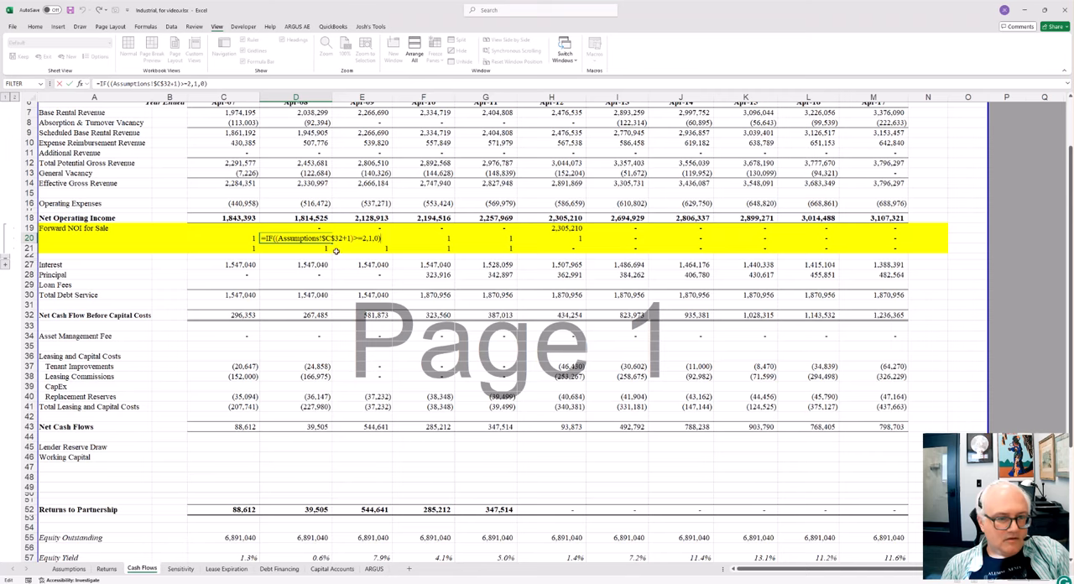
scroll(388, 257, up, 2)
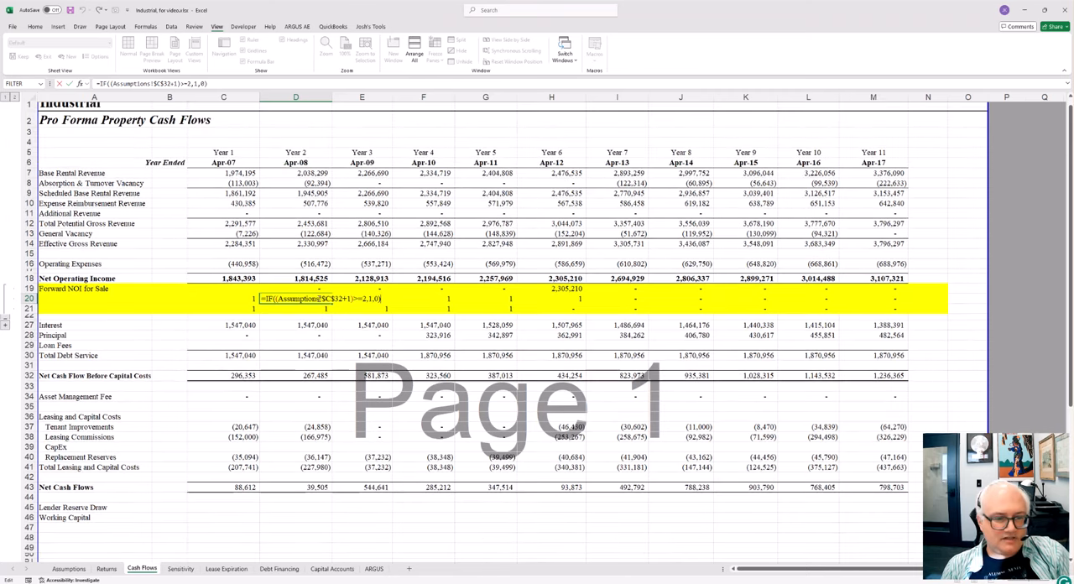
key(ctrl+Return)
key(Right)
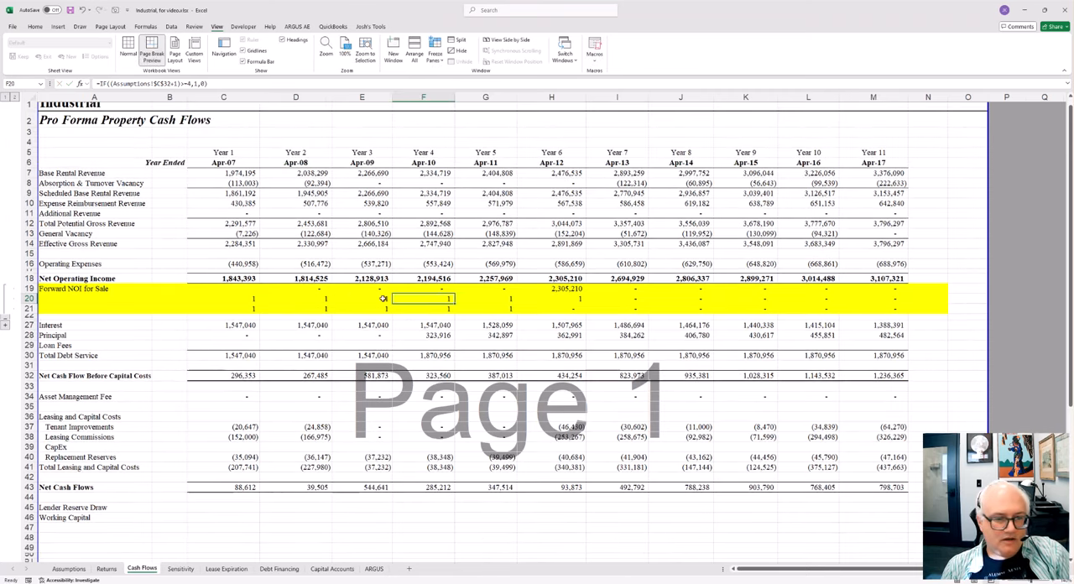
key(F2)
key(ctrl+Return)
key(Right)
key(Right)
key(F2)
key(ctrl+Return)
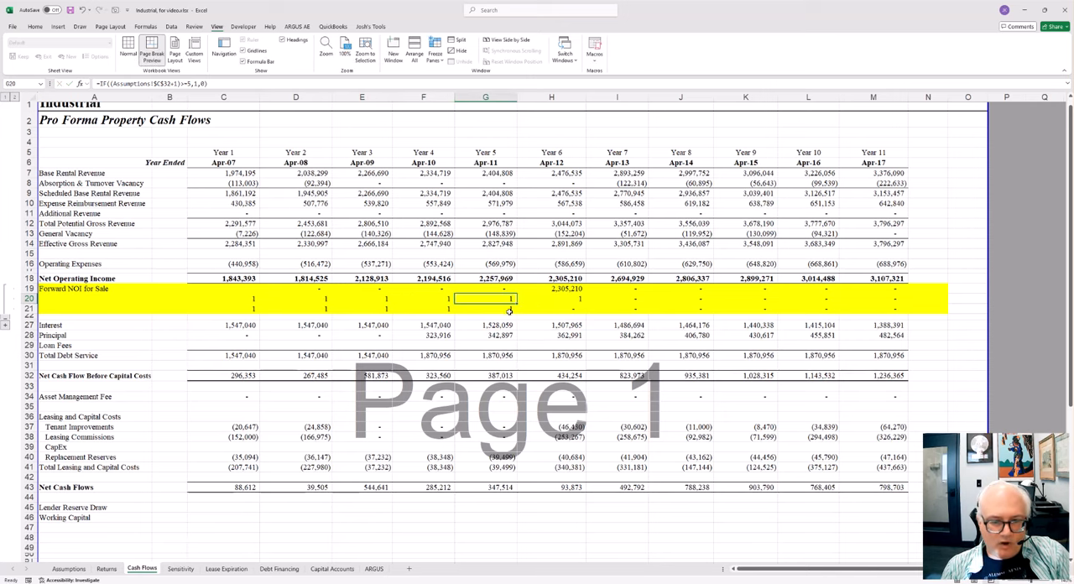
Step: Inspect the second row of holding-period flag formulas in G21 and F21
key(Down)
key(F2)
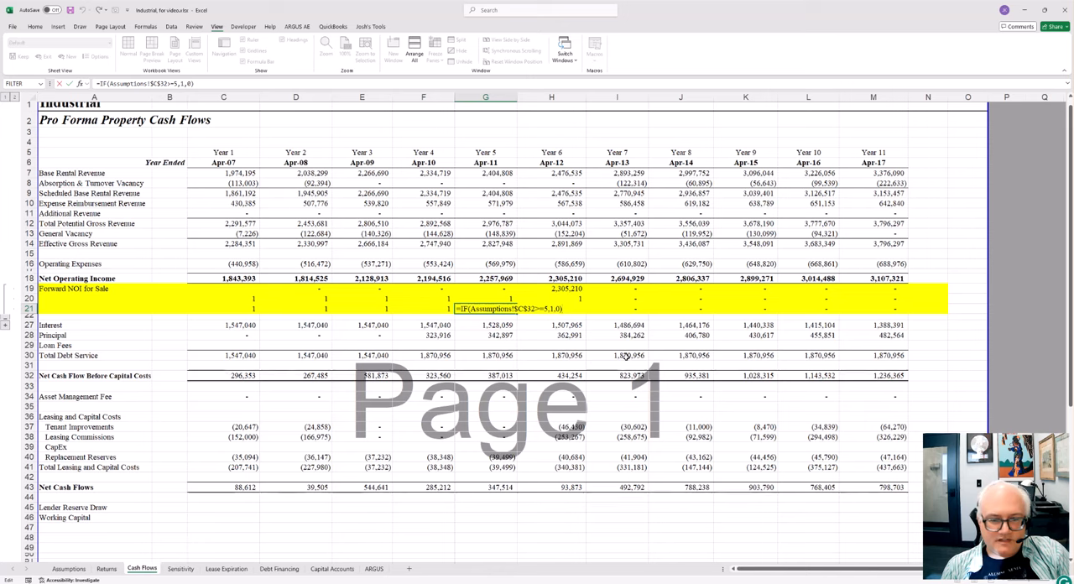
key(ctrl+Return)
key(Left)
key(F2)
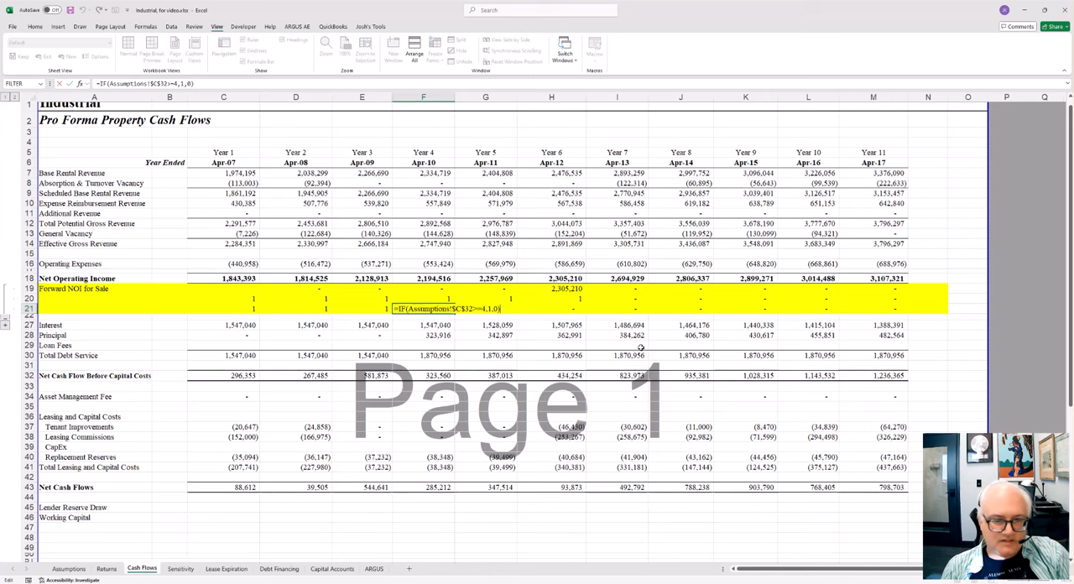
key(ctrl+Return)
Step: Compare the Forward NOI for Sale formulas for Year 6 and Year 5 in H19 and G19
key(Up)
key(Up)
key(Right)
key(Right)
key(F2)
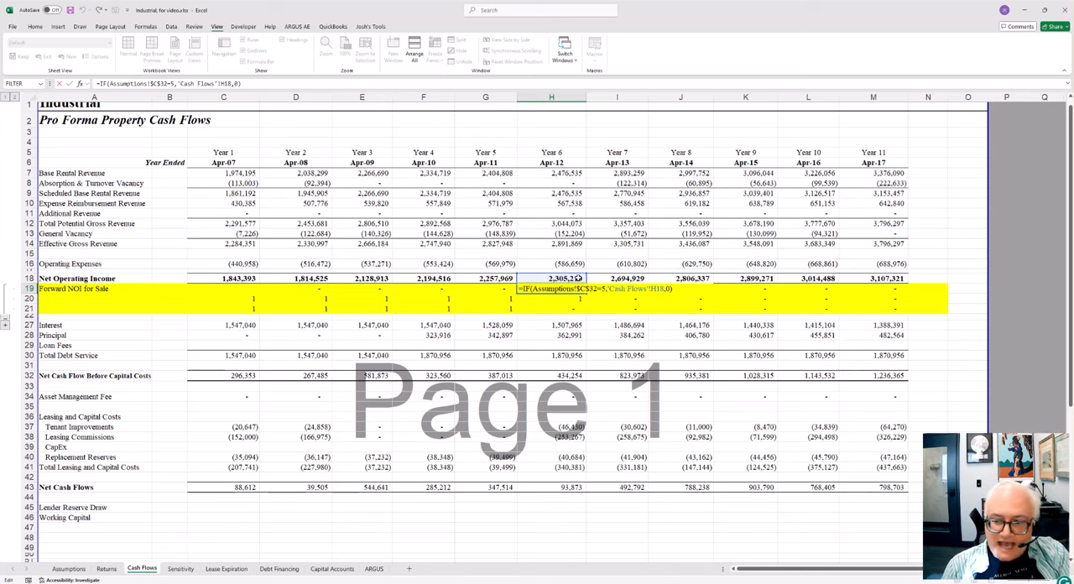
key(ctrl+Return)
key(Left)
key(F2)
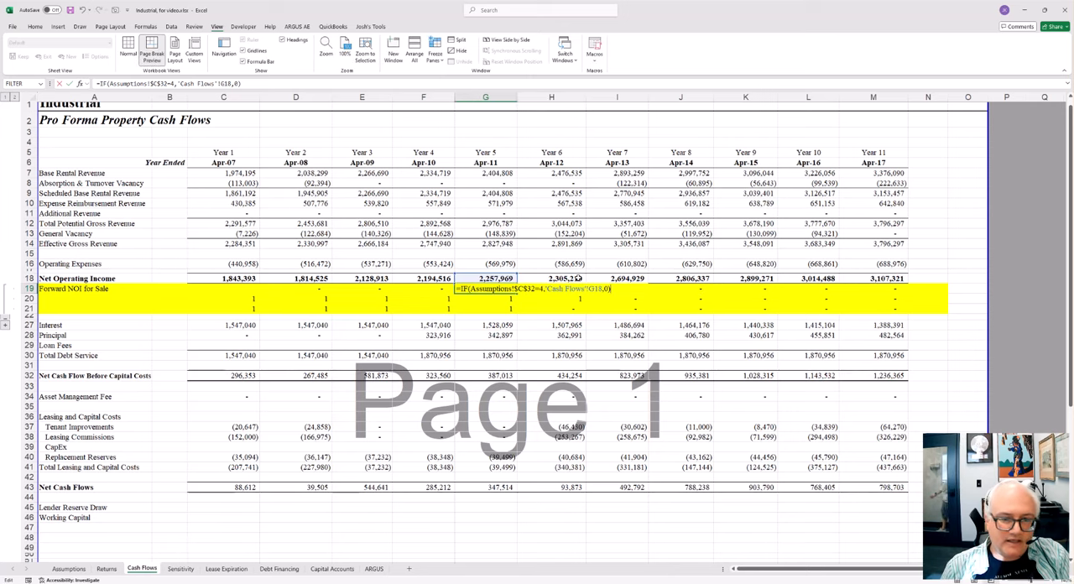
key(Escape)
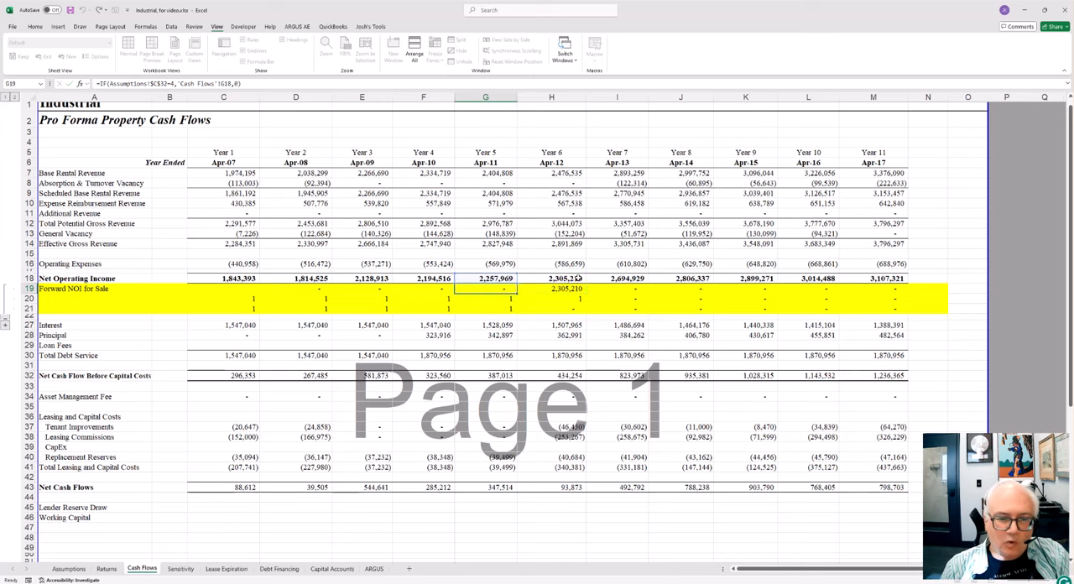
Step: Recheck the Year 6 Forward NOI for Sale formula in H19 and inspect the Year 7 formula in I19
key(Right)
key(F2)
key(Escape)
key(Right)
key(F2)
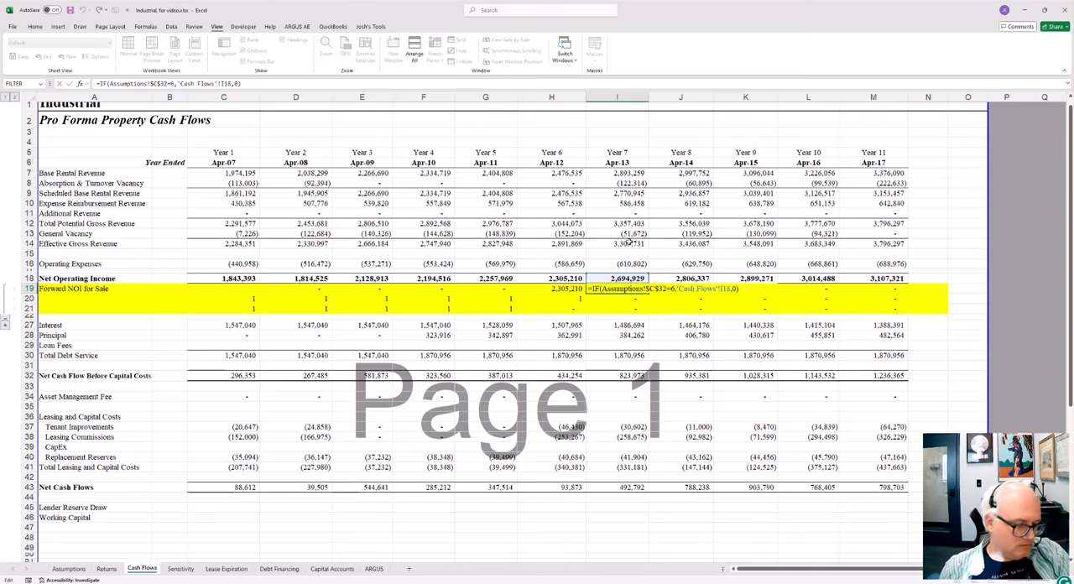
key(Escape)
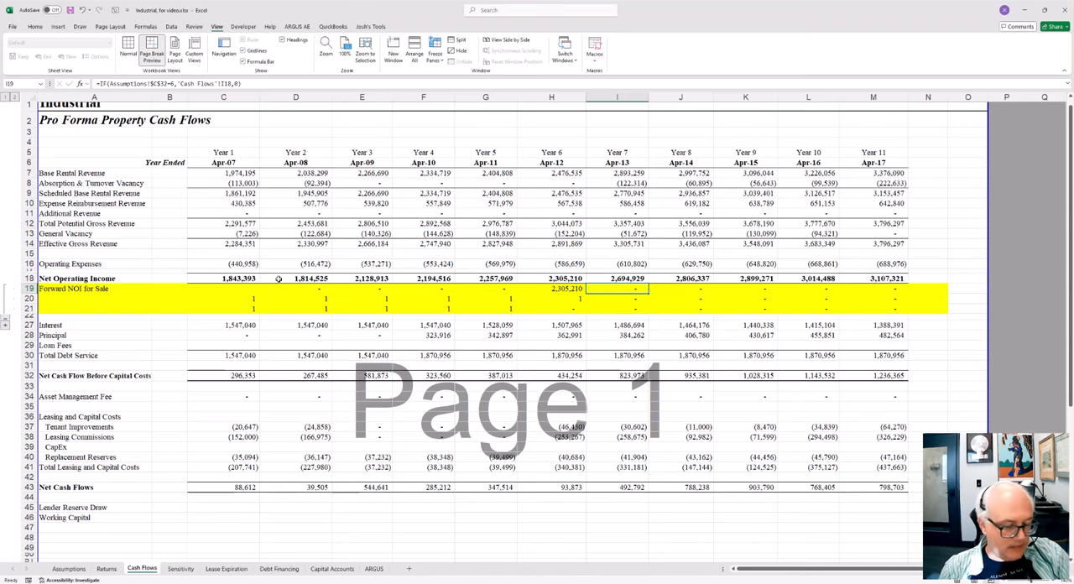
Step: Set the Holding Period on the Assumptions sheet to 10 years
click(107, 568)
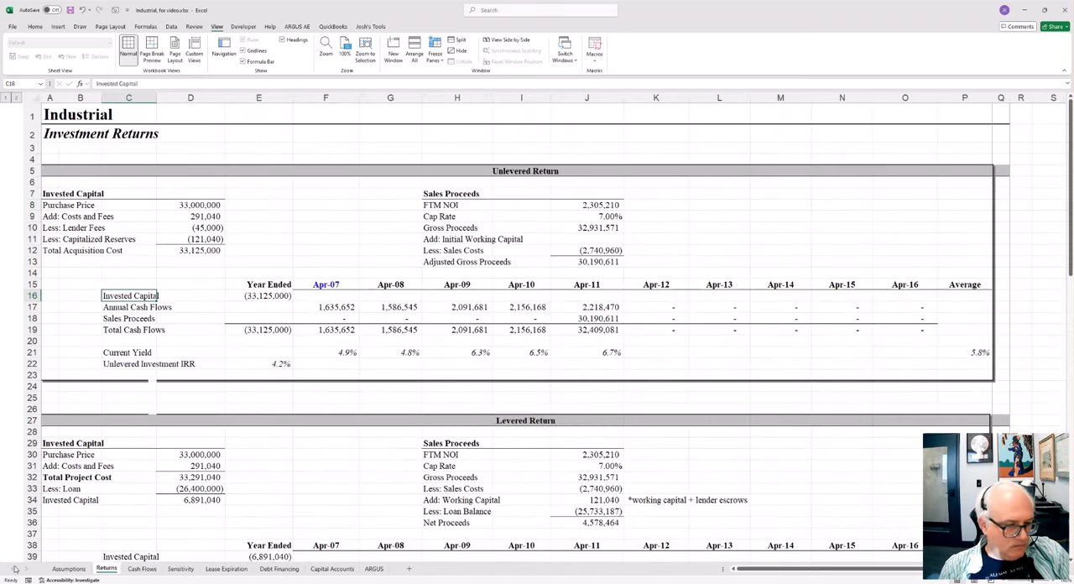
click(67, 569)
click(206, 208)
text(10)
key(Return)
Step: On the Cash Flows sheet, collapse the Forward NOI for Sale rows and check the hidden row group above Interest, leaving it collapsed
click(142, 568)
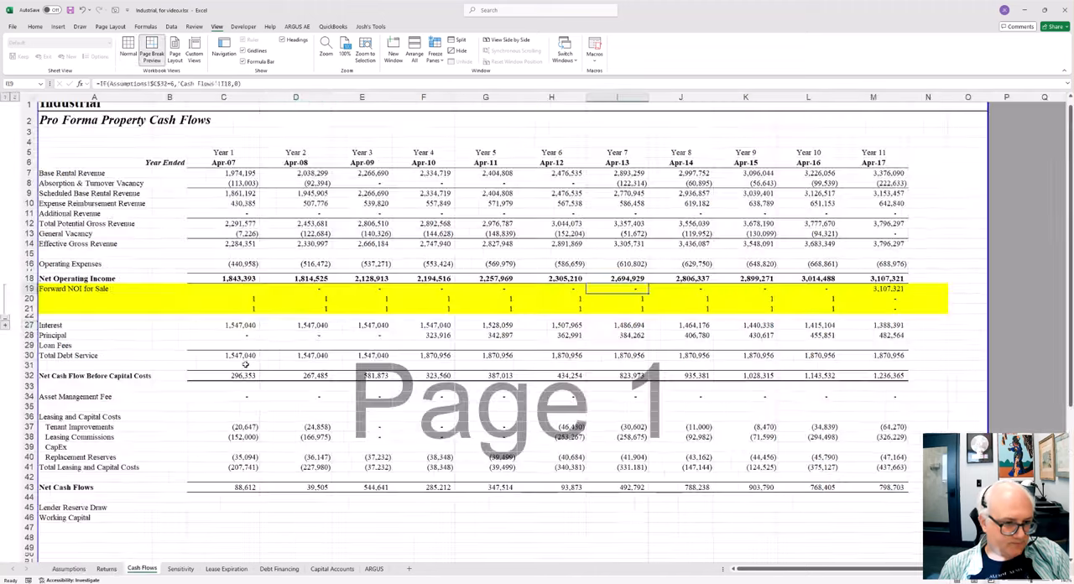
click(6, 320)
click(302, 296)
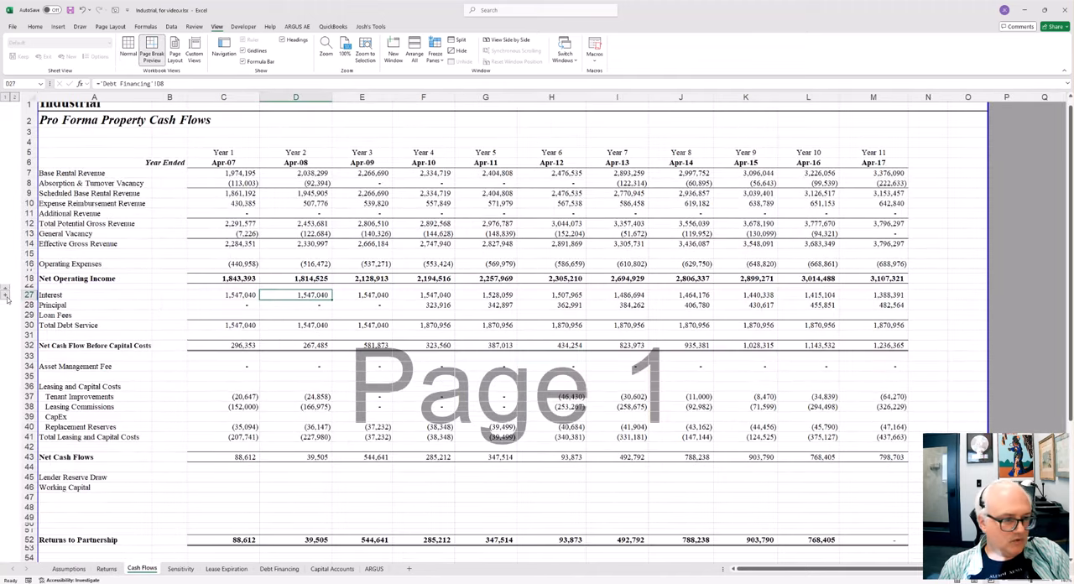
click(6, 295)
click(6, 333)
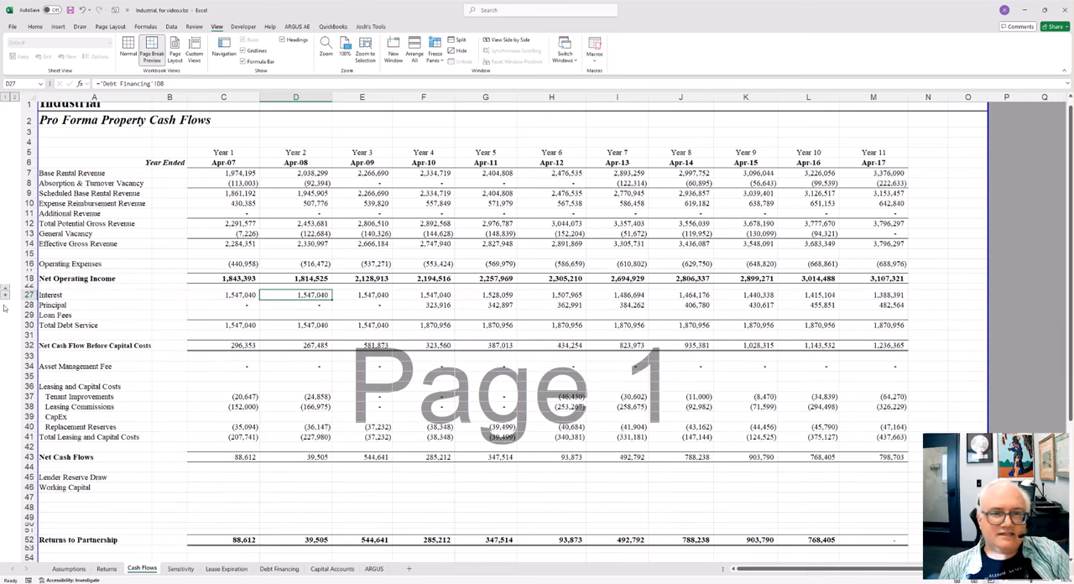
Step: Review the Unlevered Return and Levered Return sections of the Returns sheet under the 10-year hold
click(144, 26)
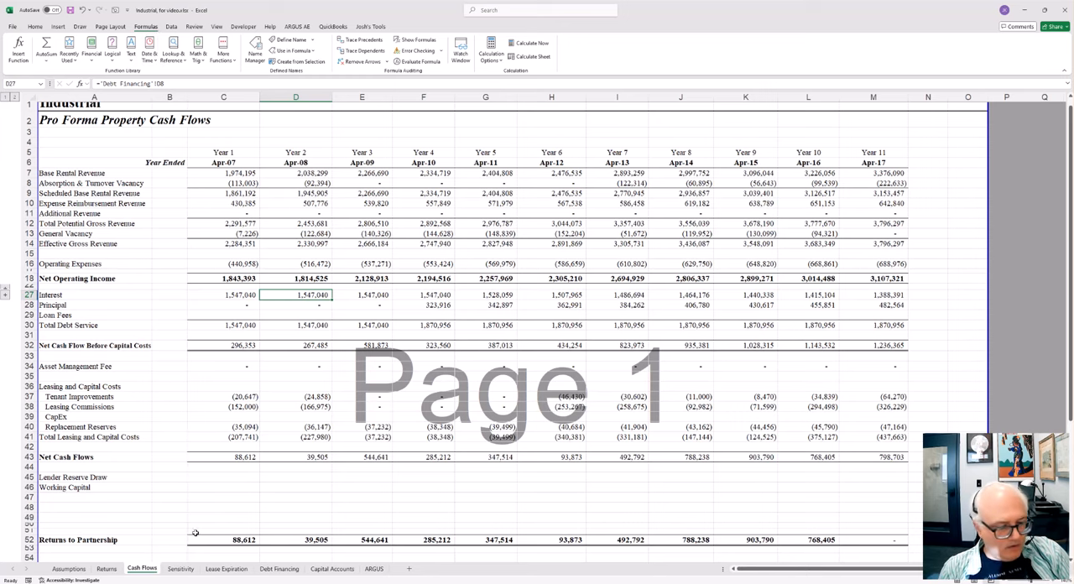
click(118, 569)
scroll(658, 405, down, 1)
drag(201, 139, 580, 253)
scroll(549, 304, down, 4)
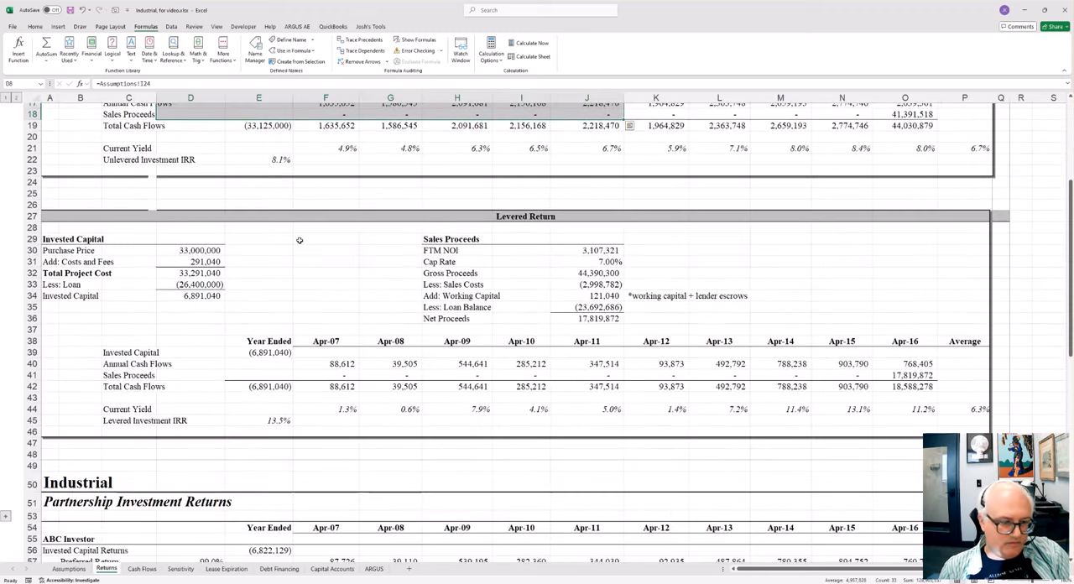
drag(299, 240, 663, 429)
Step: Examine the ABC Investor and Managing Member return splits in the Partnership Investment Returns section
scroll(513, 461, down, 5)
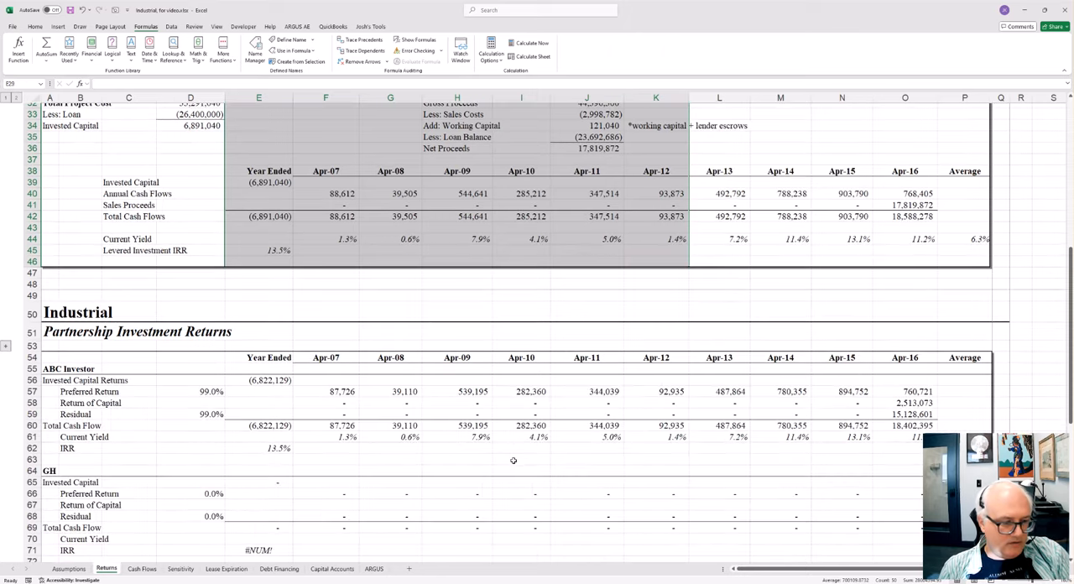
scroll(513, 461, down, 3)
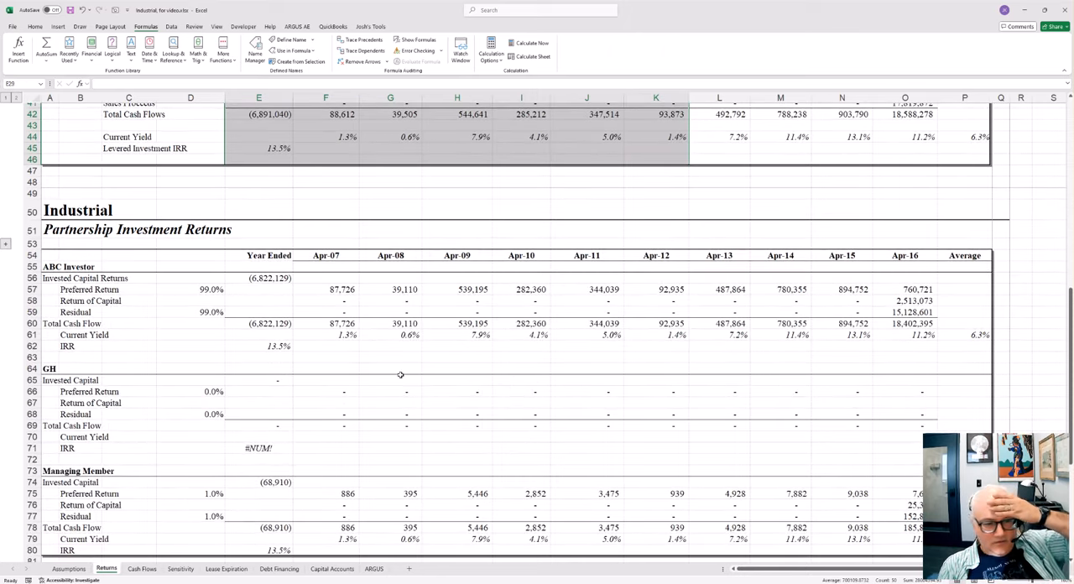
mouse_move(102, 281)
mouse_down()
mouse_move(235, 281)
mouse_move(299, 335)
mouse_up()
drag(214, 493, 304, 514)
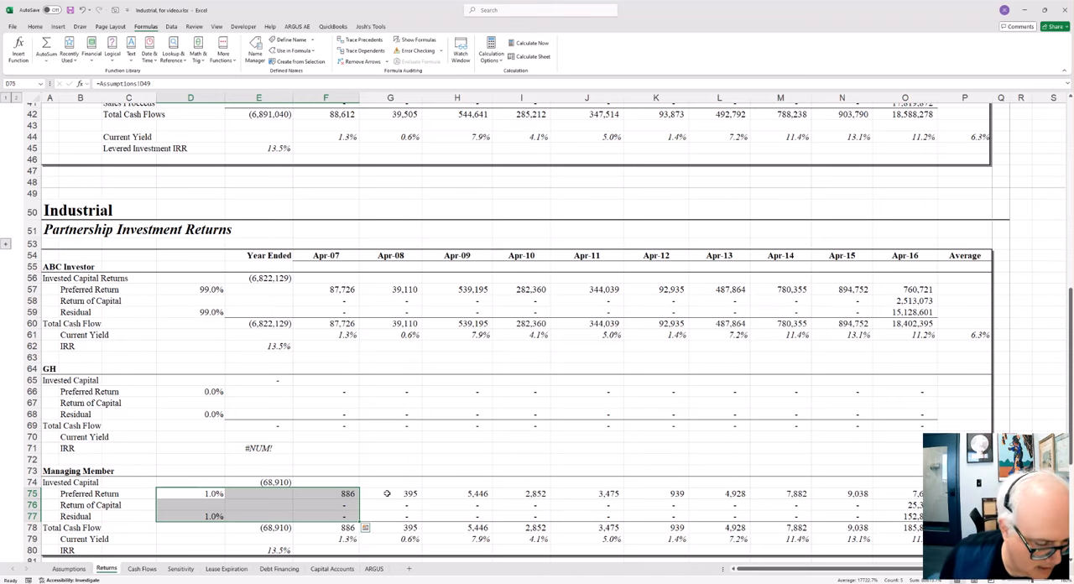
Step: Check the Year 1 Operating Expenses formula in C16 on the Cash Flows sheet
click(142, 569)
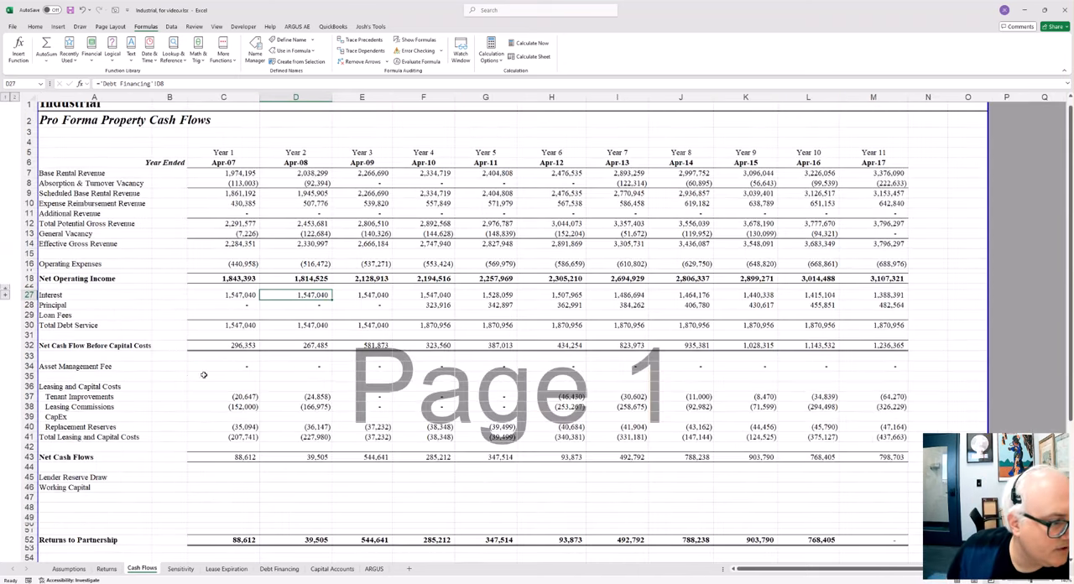
click(224, 356)
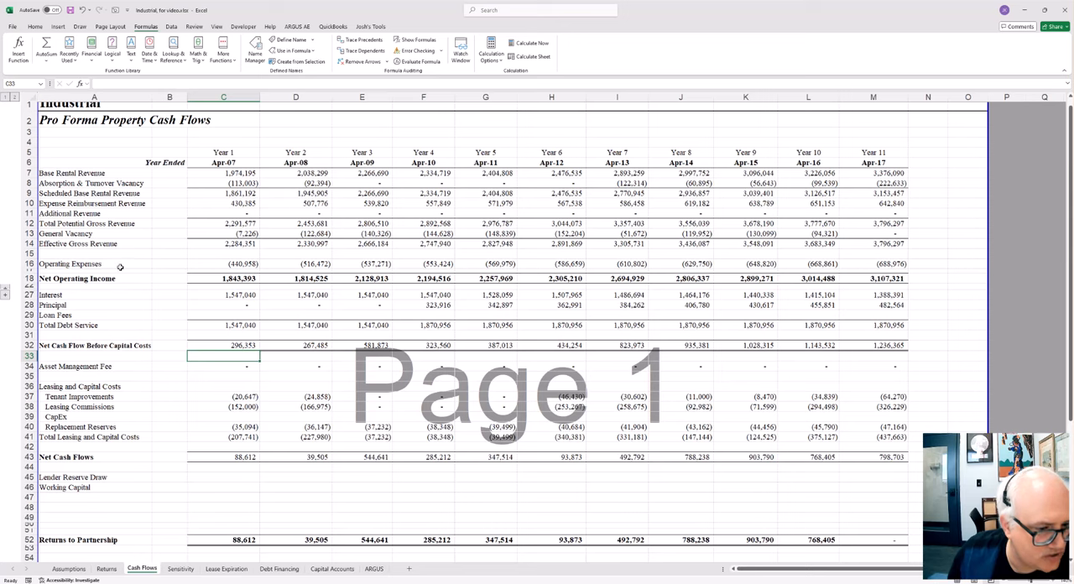
click(225, 262)
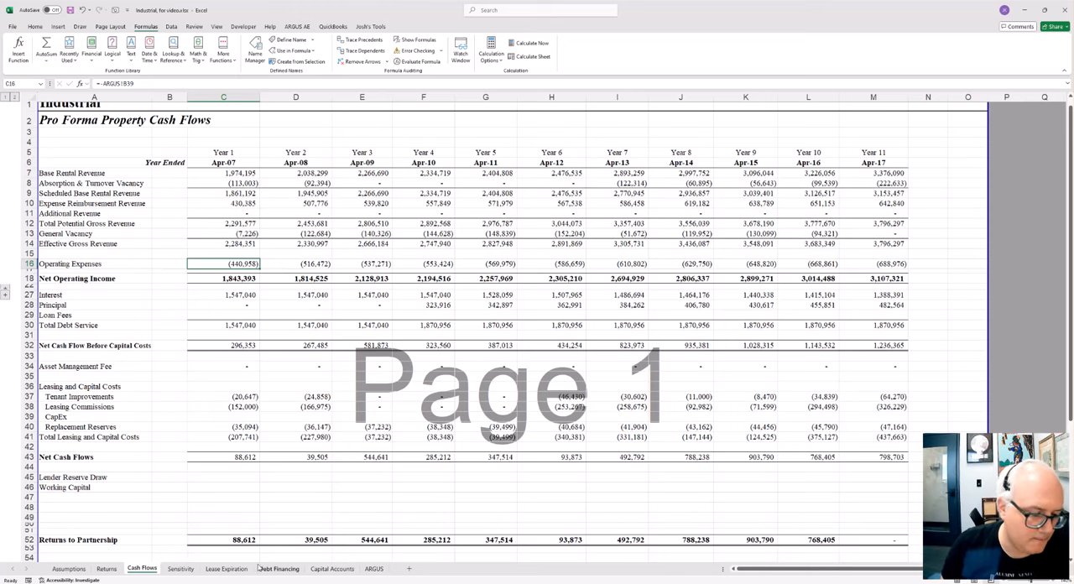
Step: Check the Market Rent and Market Rent Growth inputs under Operating Assumptions on the Assumptions sheet, leaving the growth entry in C24 as is
click(69, 568)
click(377, 285)
scroll(502, 442, up, 8)
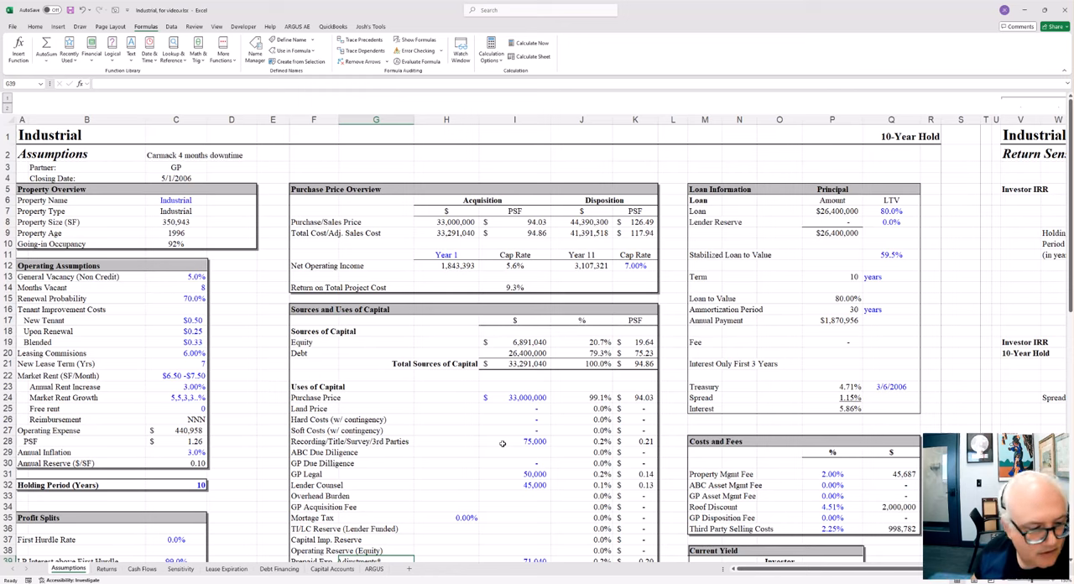
drag(94, 377, 176, 378)
click(185, 398)
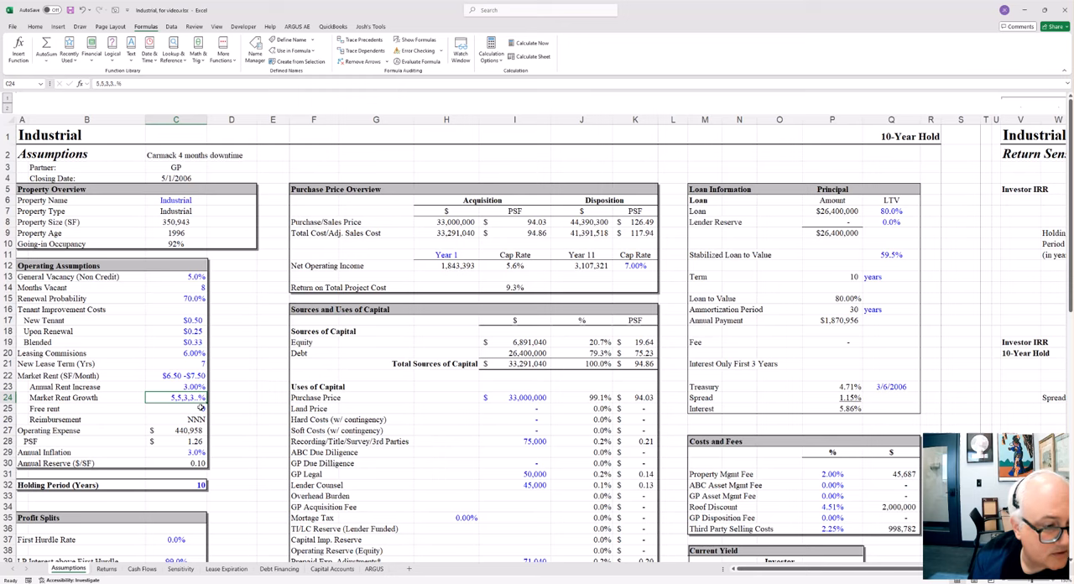
key(F2)
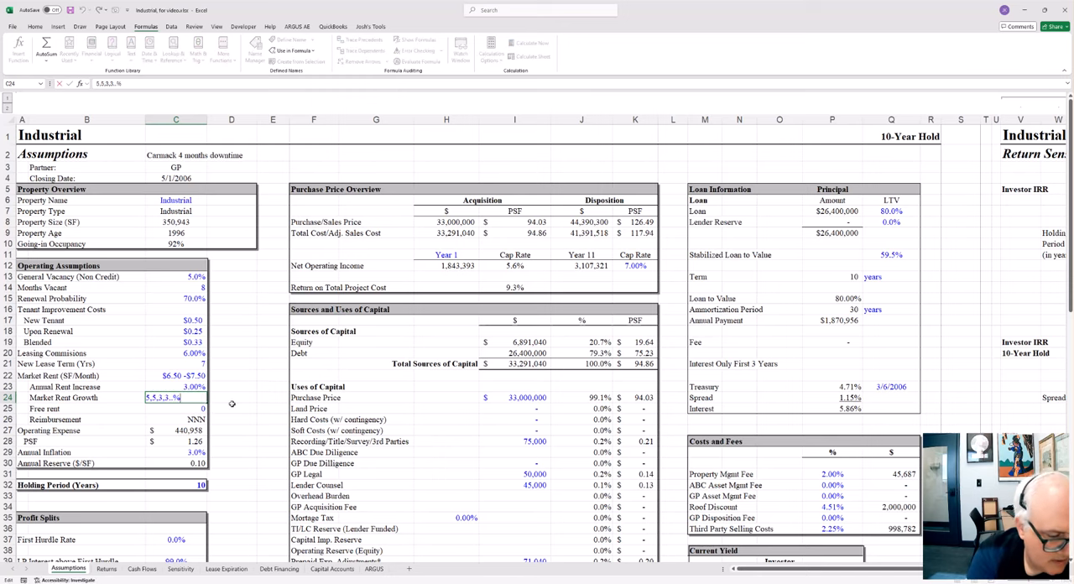
key(Escape)
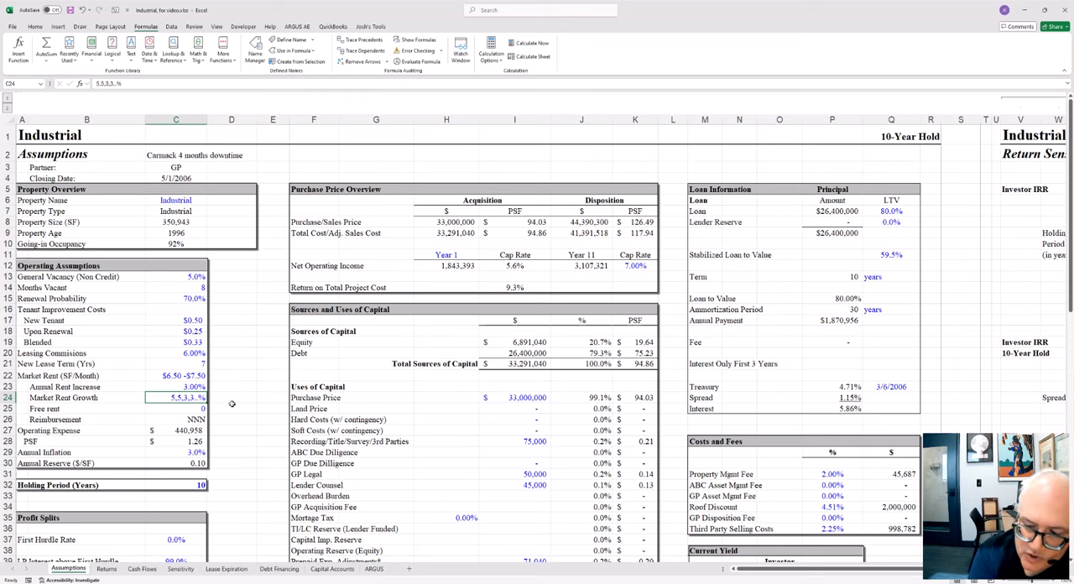
Step: Review the Year 1 to Year 5 square feet expiring for the first five tenant rows on the Lease Expiration sheet
click(225, 569)
click(543, 276)
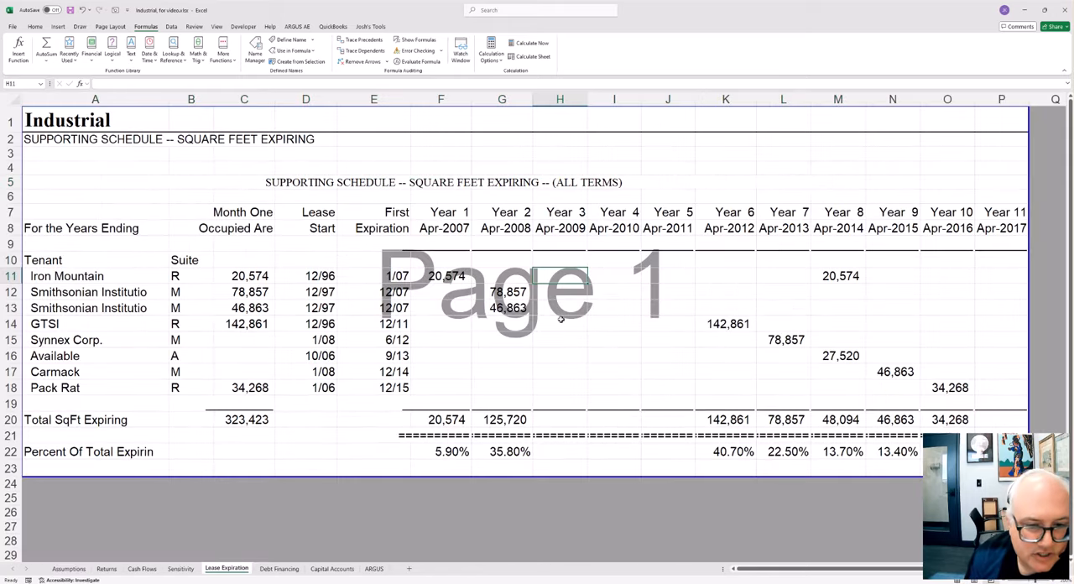
drag(466, 284, 670, 339)
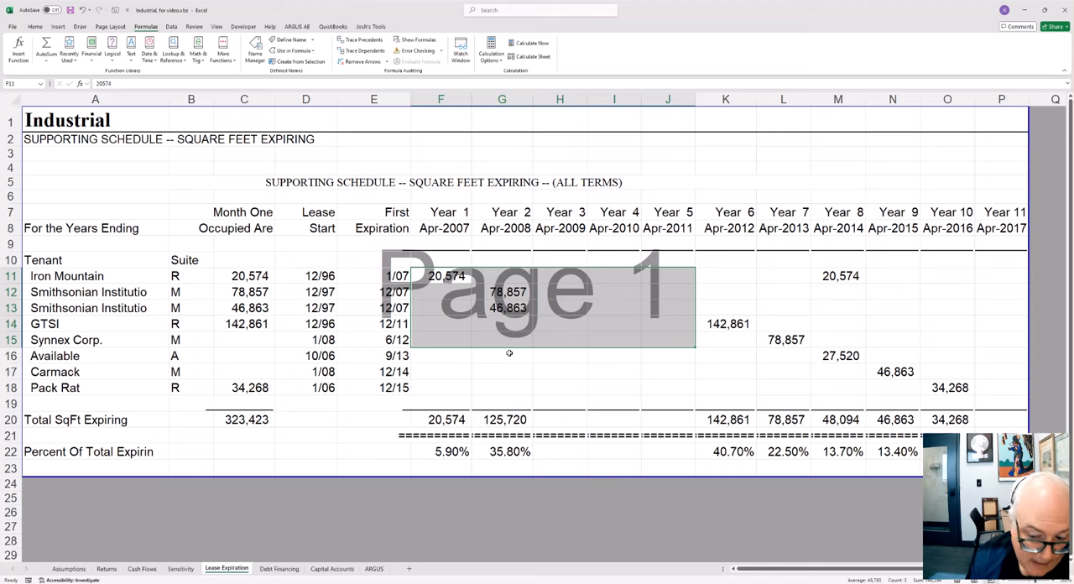
Step: Inspect the 10 Yr CAGR formula for Base Rental Revenue in N7 on the ARGUS sheet
click(374, 569)
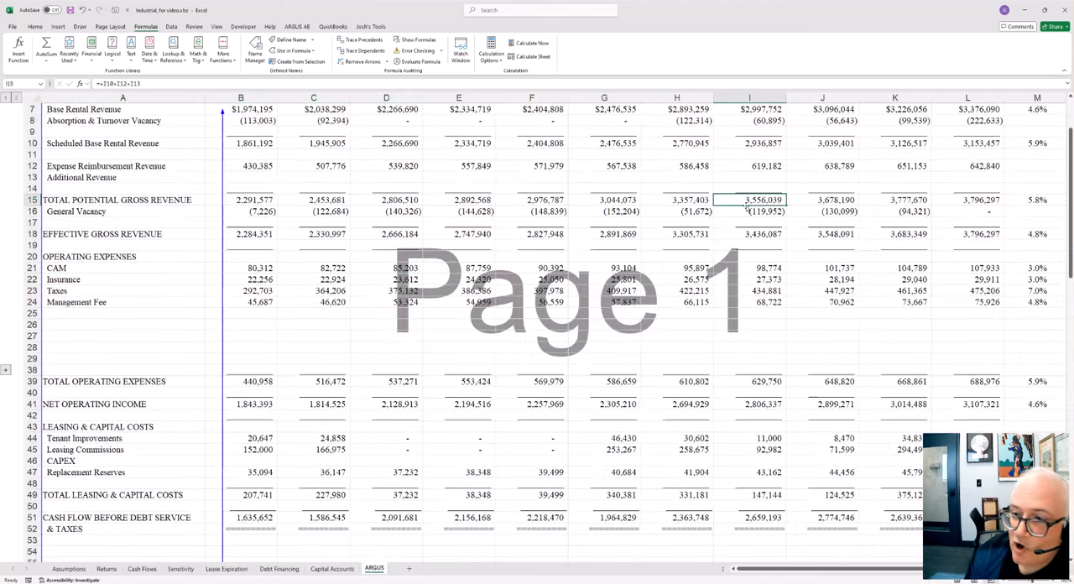
scroll(803, 209, up, 2)
click(884, 168)
key(Right)
key(Right)
key(Right)
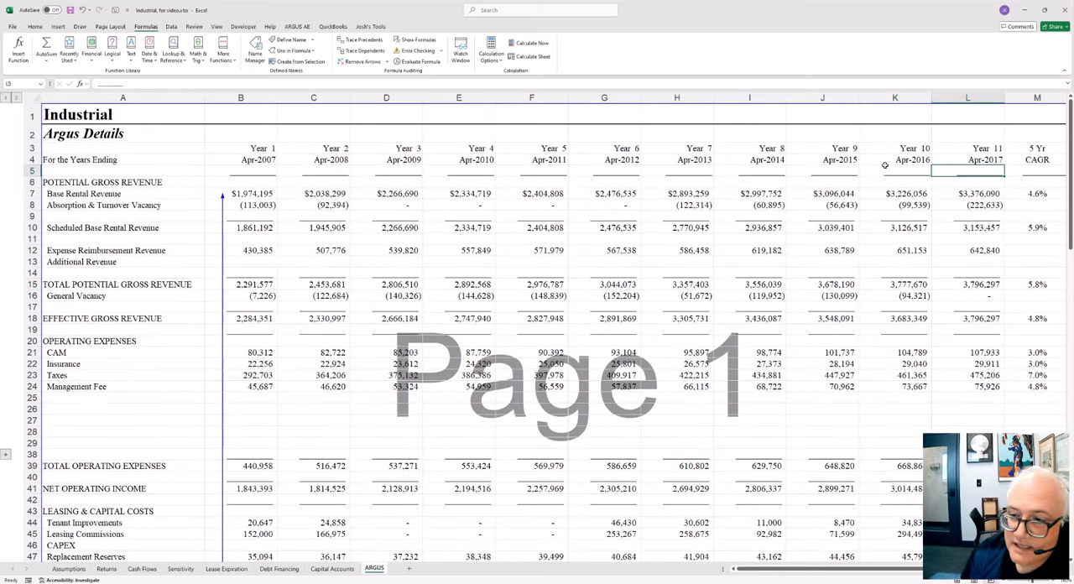
key(Down)
key(Down)
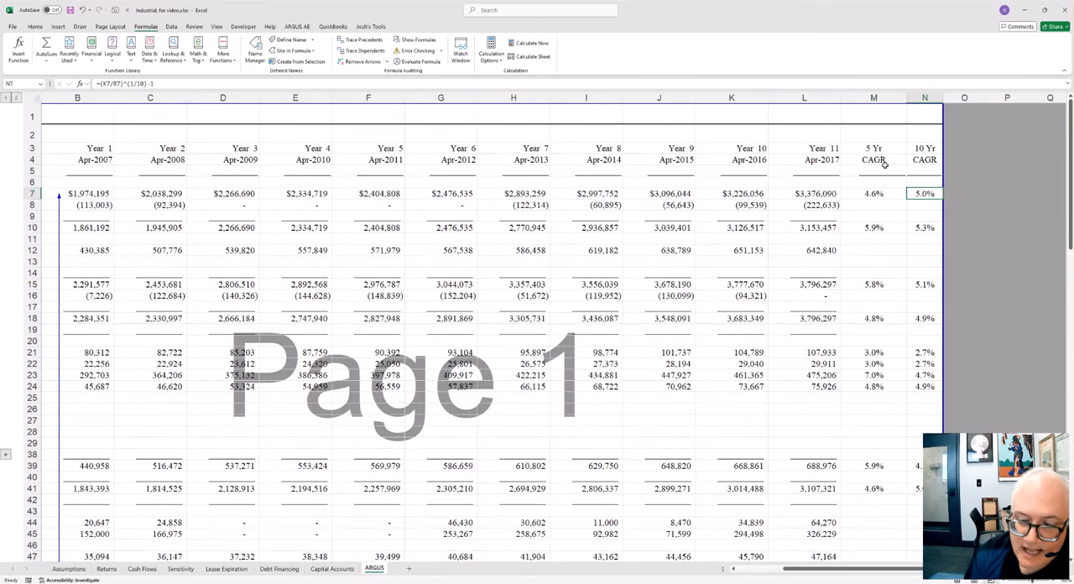